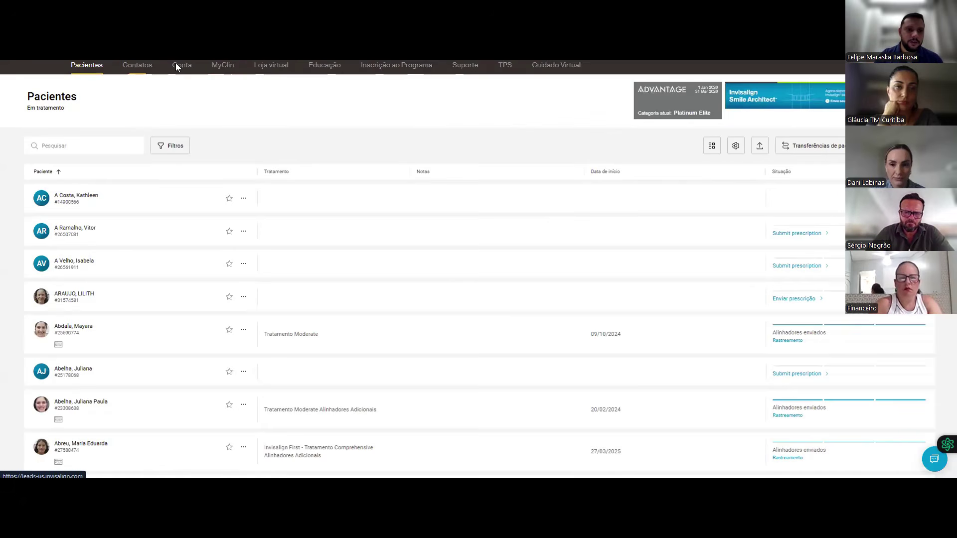
Go from the patient list to the MyClin area of the portal.
left_click(222, 69)
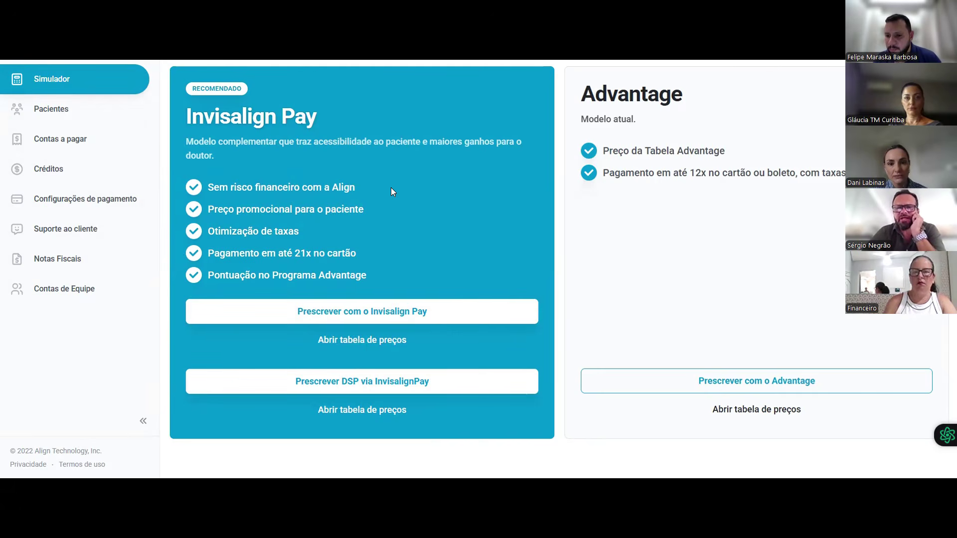
key("XF86AudioRaiseVolume")
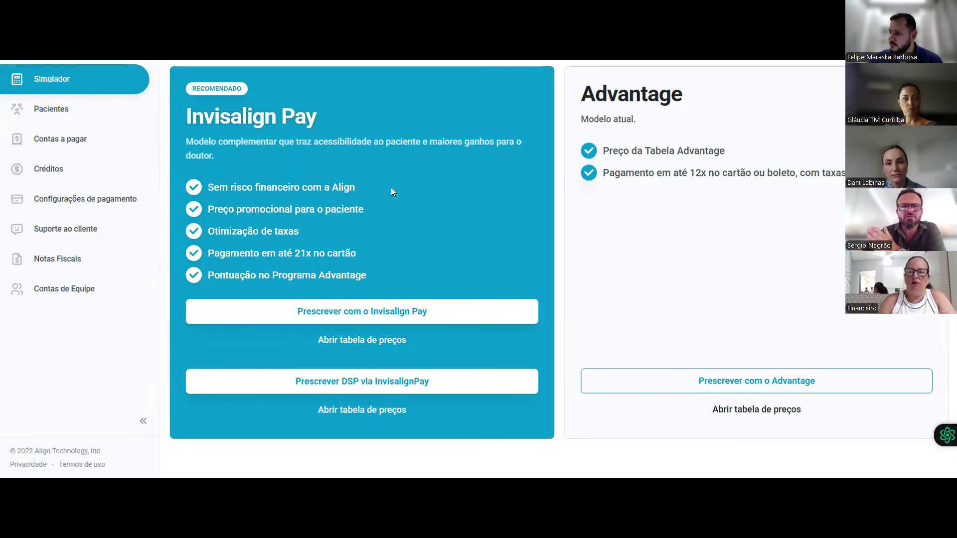
key("XF86AudioRaiseVolume")
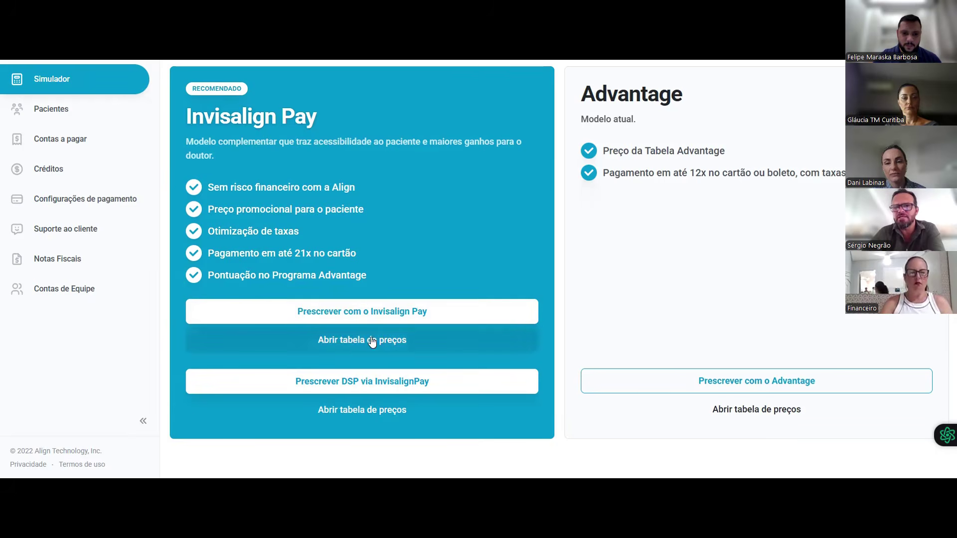
Open the Invisalign Pay price table, review the prices with and without partnerships, and close it.
left_click(350, 341)
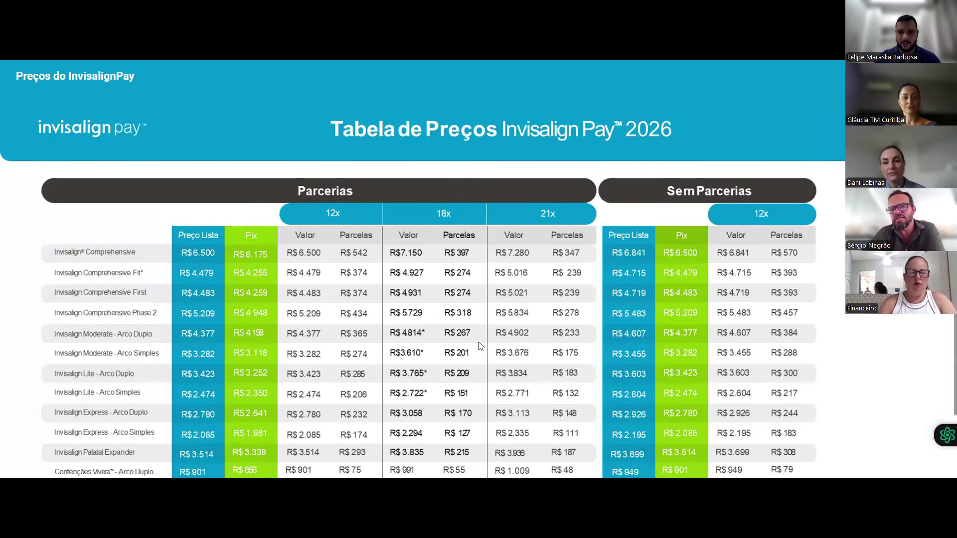
scroll(480, 345, "down", 3)
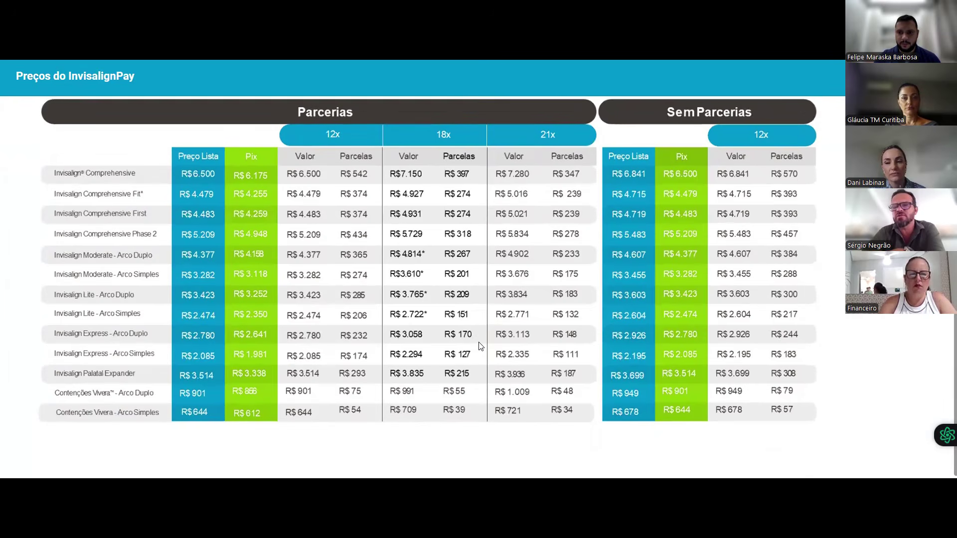
scroll(480, 345, "up", 2)
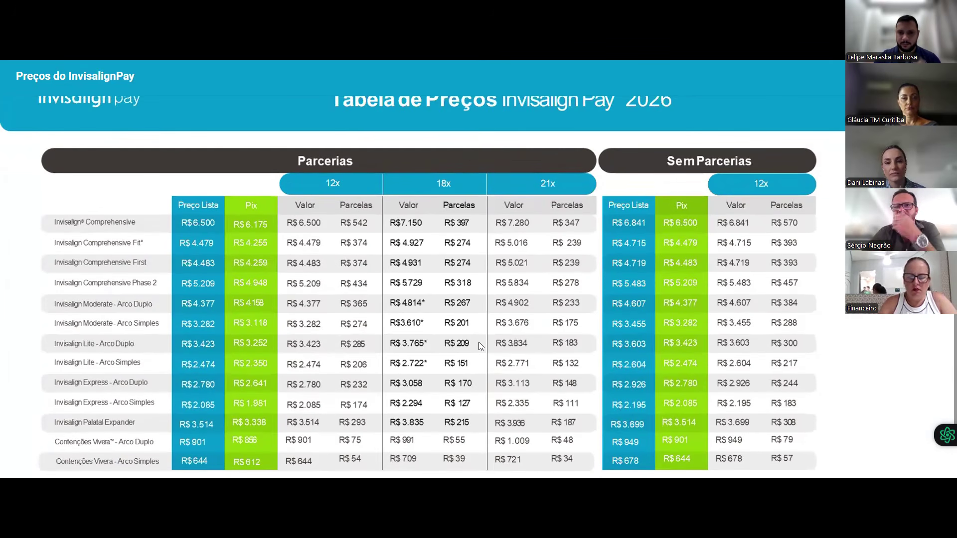
scroll(478, 341, "down", 2)
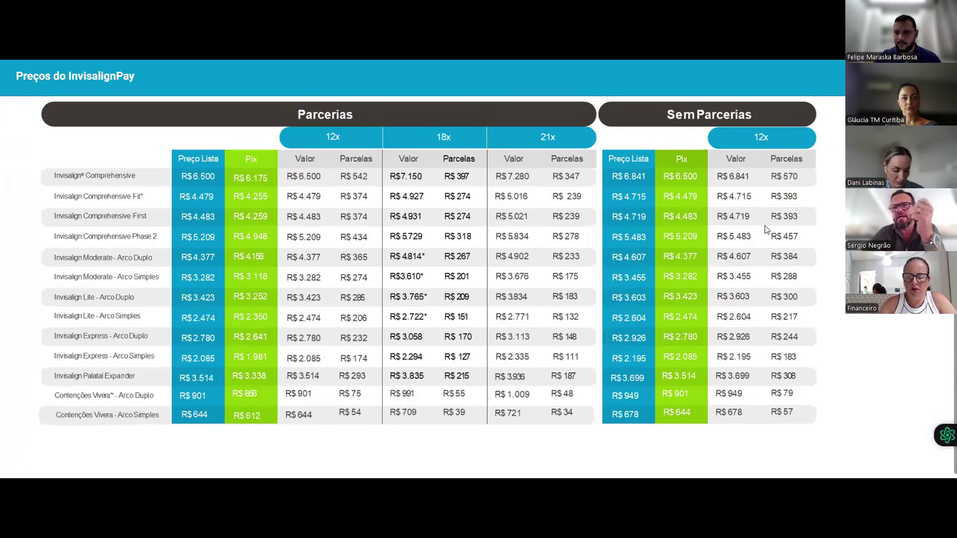
left_click(935, 77)
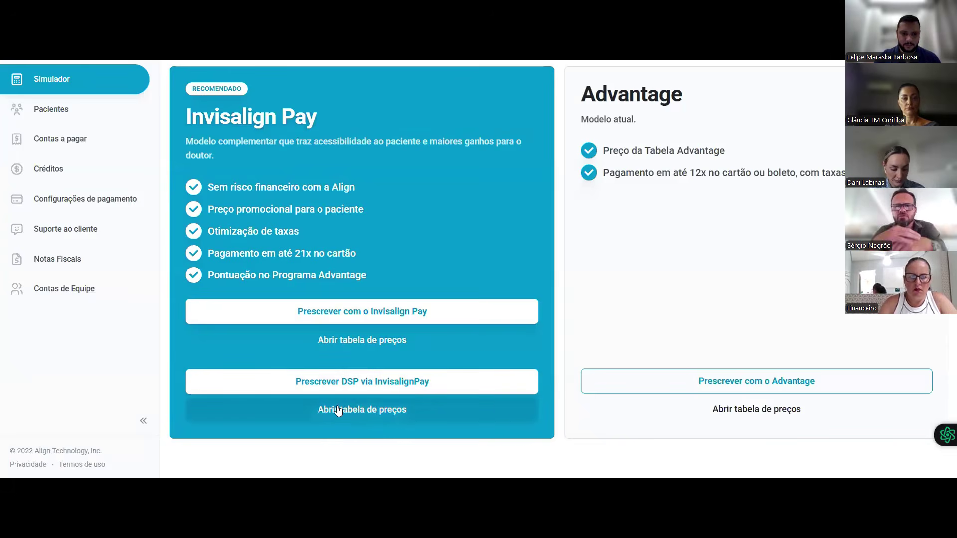
Open the Advantage price table, review the treatment prices across the category tiers, and close it.
left_click(746, 412)
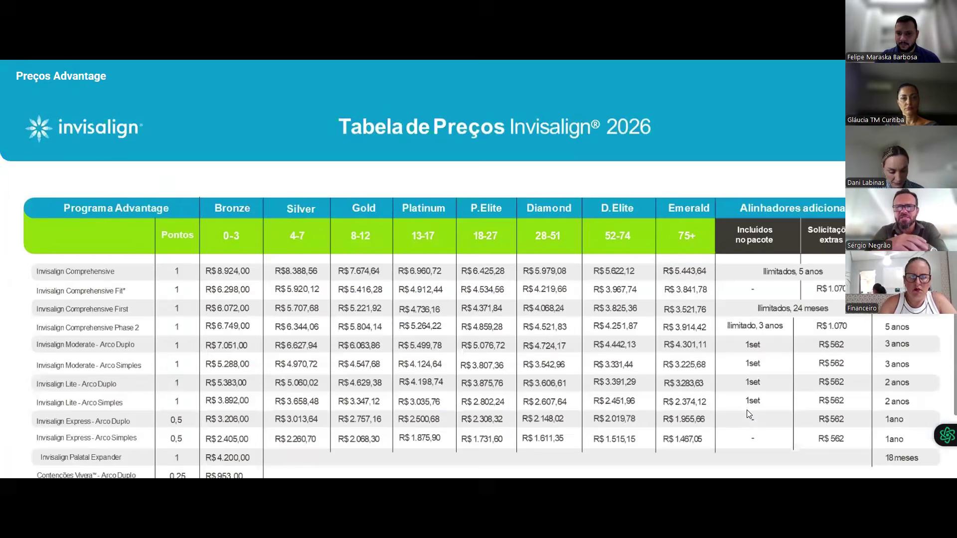
scroll(521, 389, "down", 4)
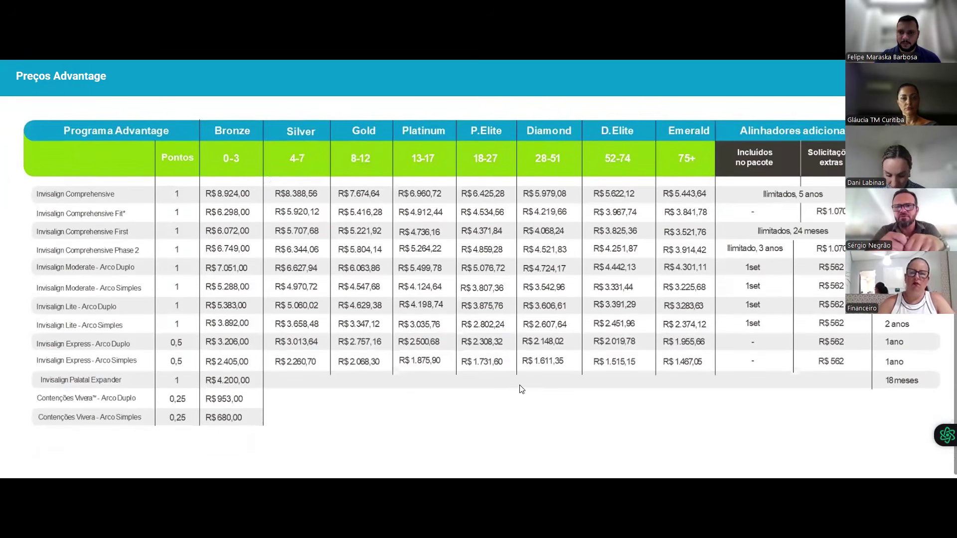
scroll(520, 389, "up", 3)
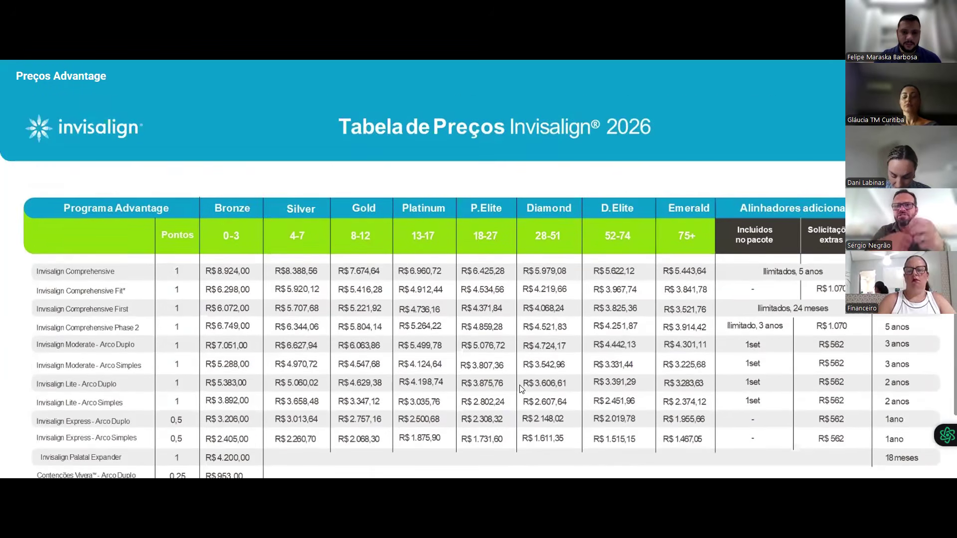
scroll(519, 388, "down", 3)
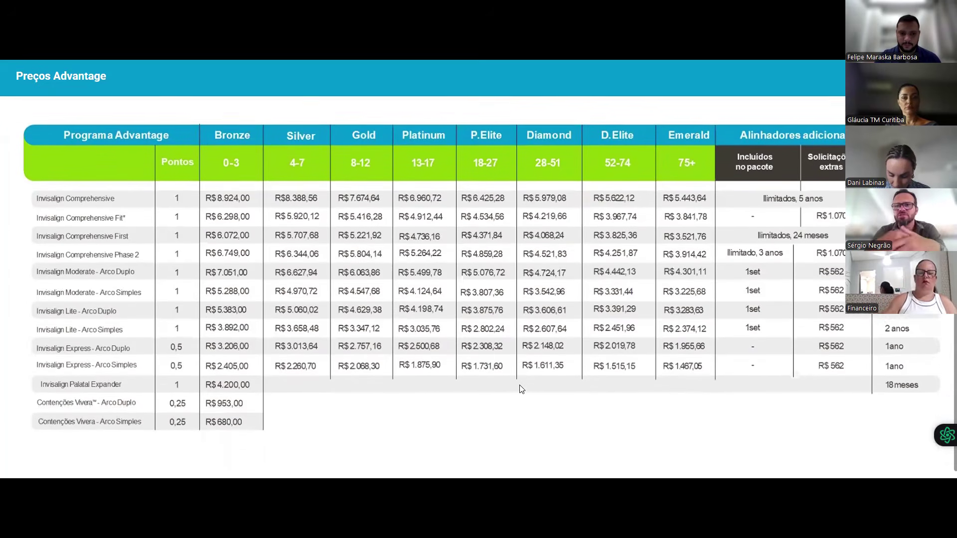
scroll(520, 388, "up", 2)
scroll(519, 388, "up", 1)
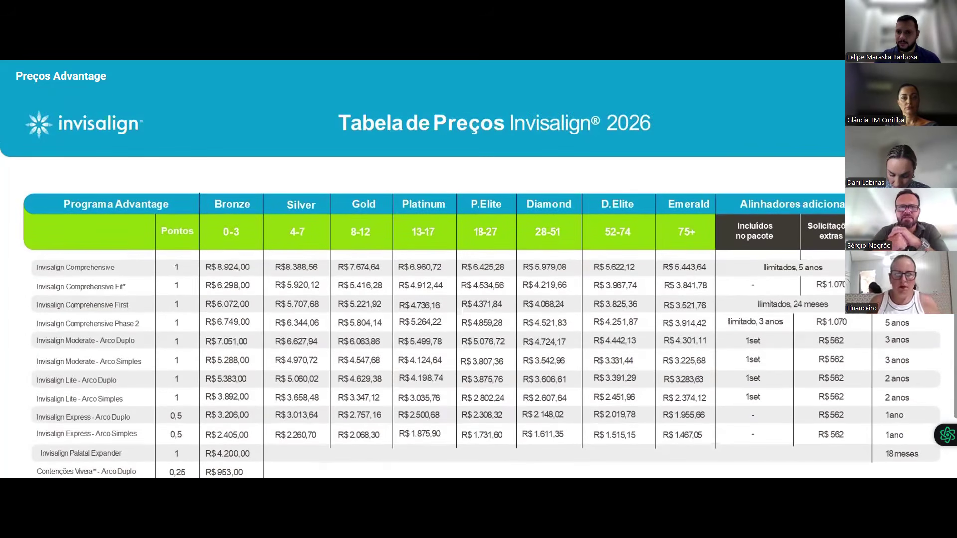
left_click(938, 76)
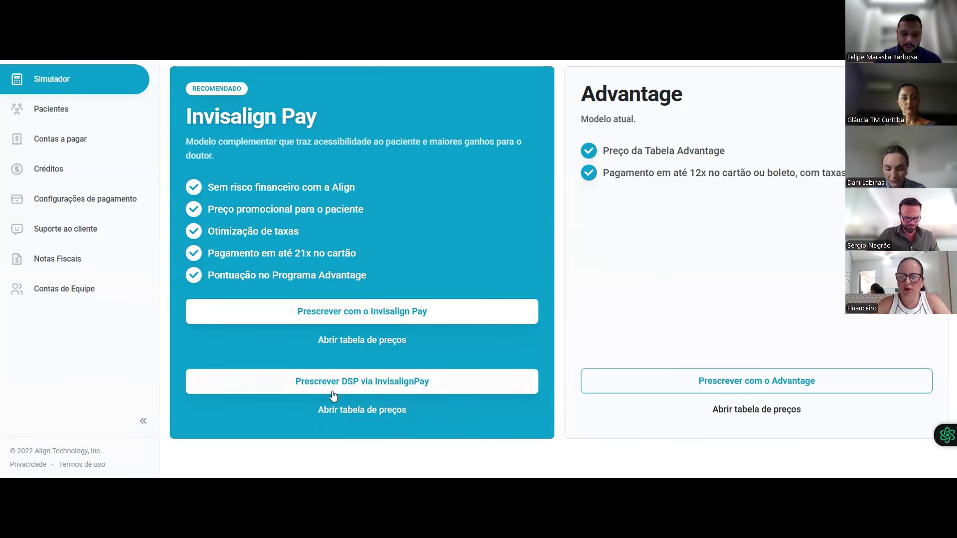
Open the DSP price table and review the aligner and retainer package prices.
left_click(378, 415)
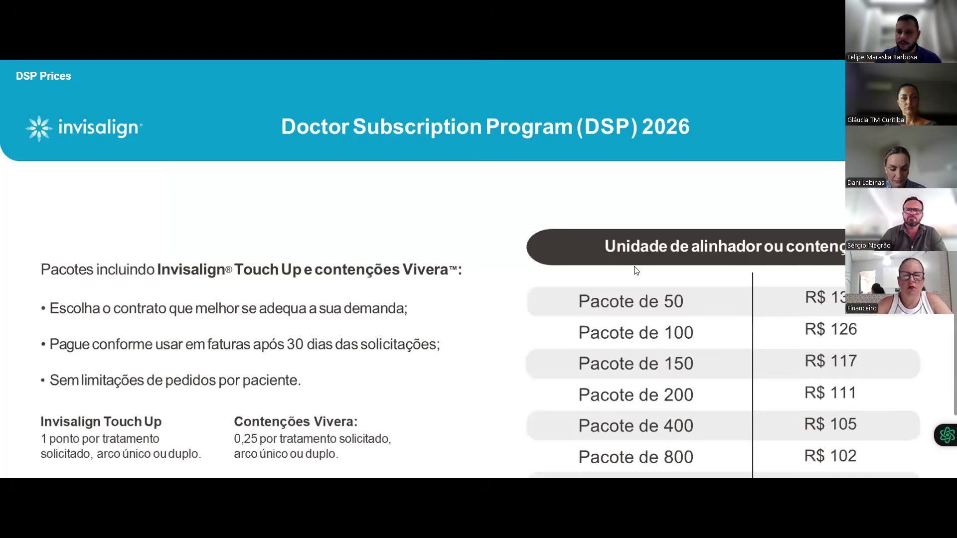
scroll(594, 310, "down", 3)
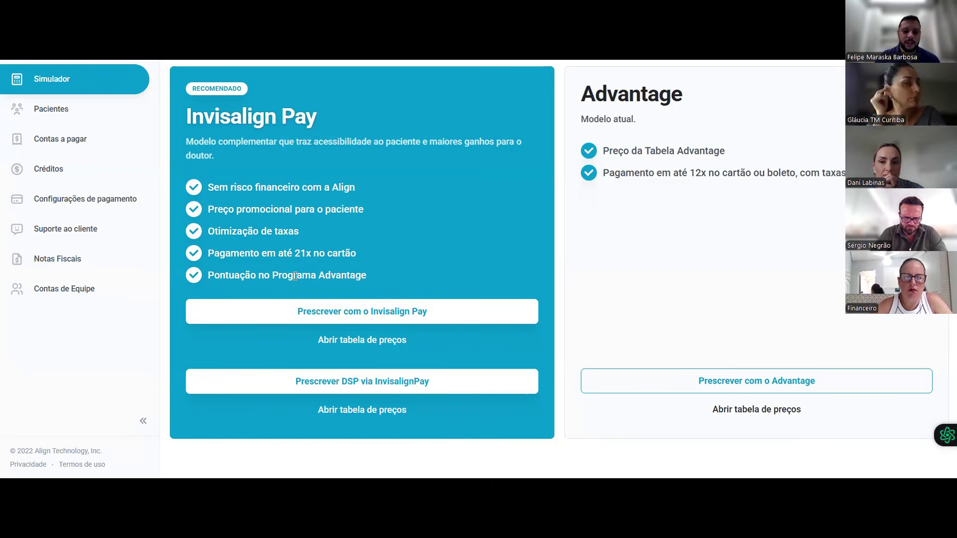
Start a prescription with Invisalign Pay and choose Sem parceria as the partnership.
left_click(352, 314)
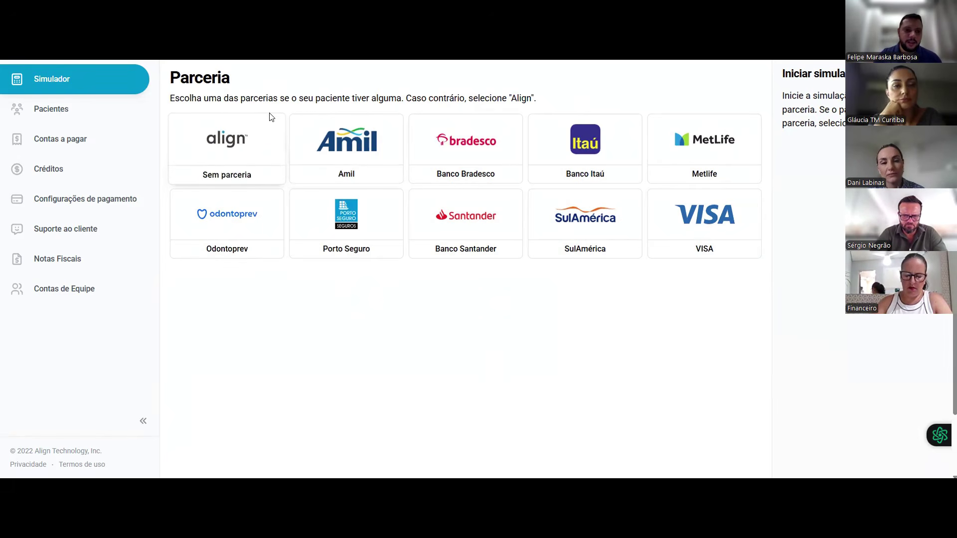
left_click(220, 151)
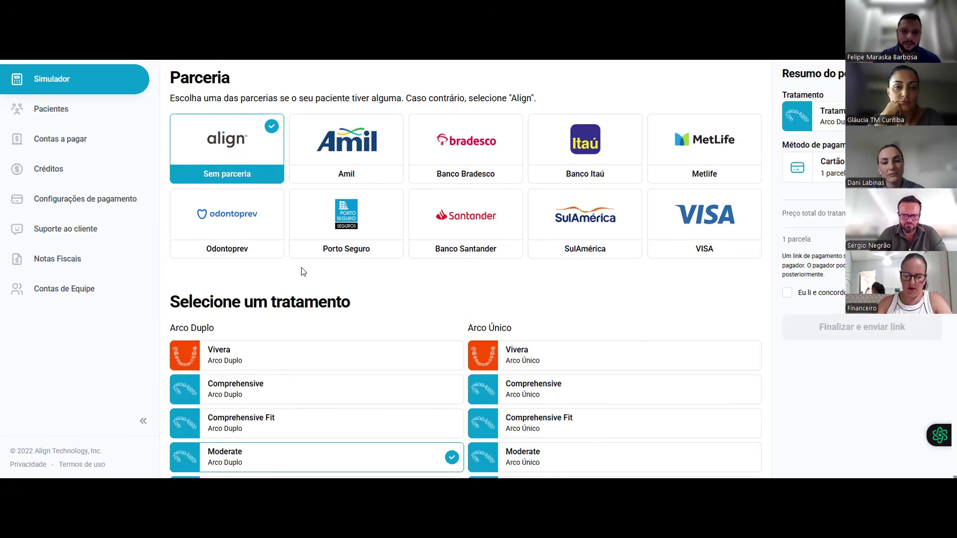
Select the Comprehensive Arco Duplo treatment in the simulator.
scroll(303, 272, "down", 2)
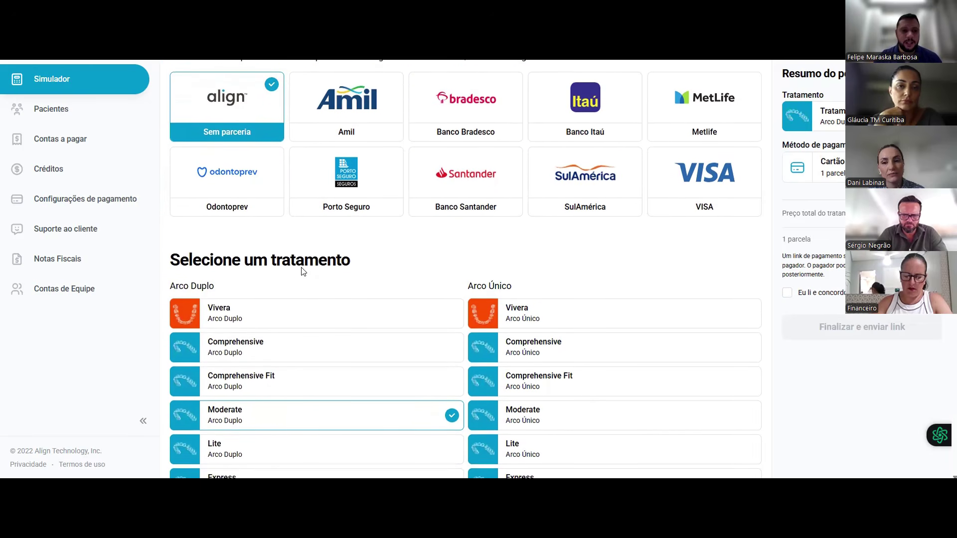
scroll(303, 272, "down", 2)
scroll(302, 272, "down", 1)
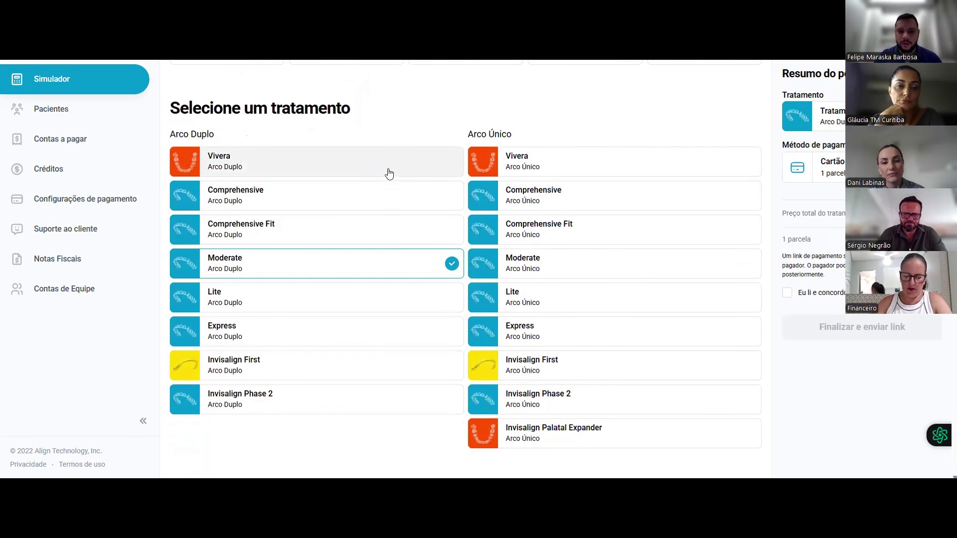
scroll(349, 220, "down", 1)
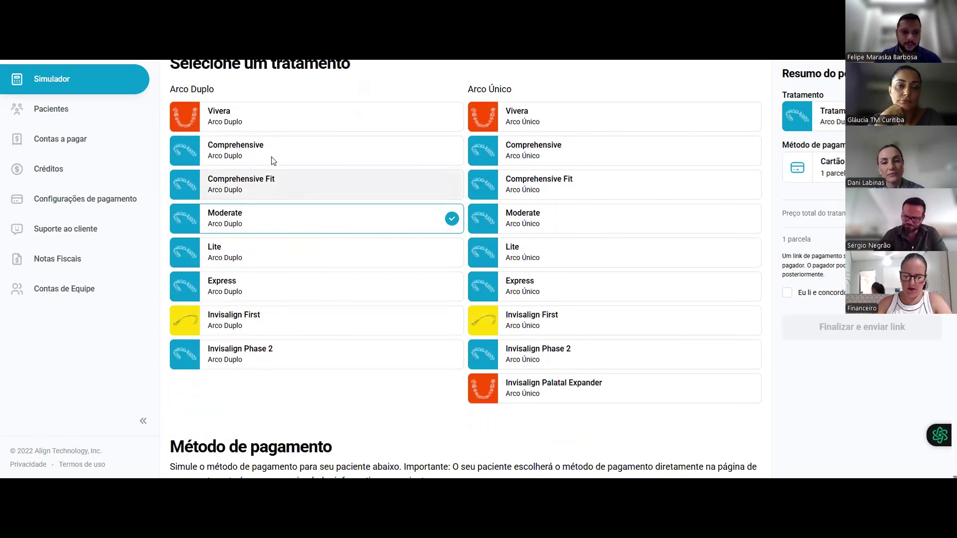
left_click(268, 154)
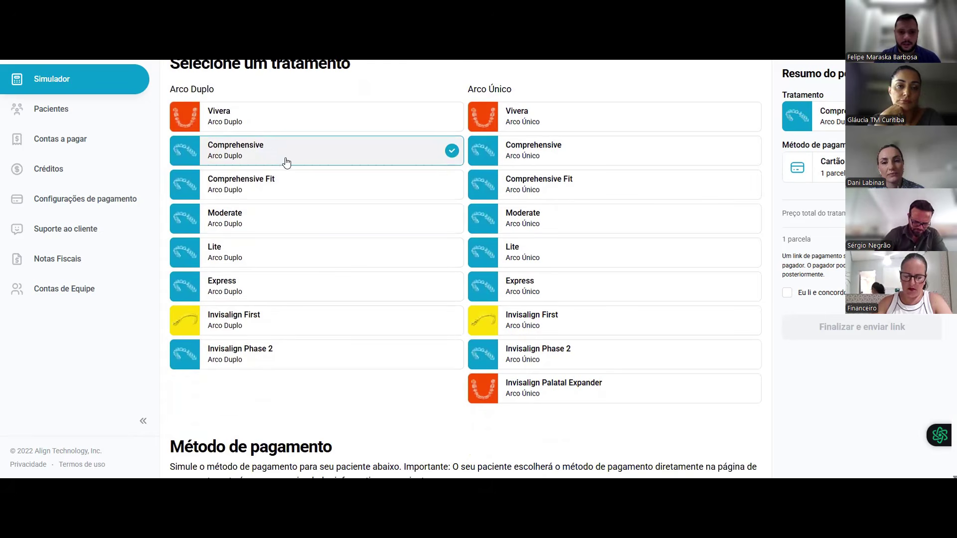
Switch the treatment to Moderate Arco Único and highlight the 1 parcela line in the order summary.
scroll(319, 184, "down", 1)
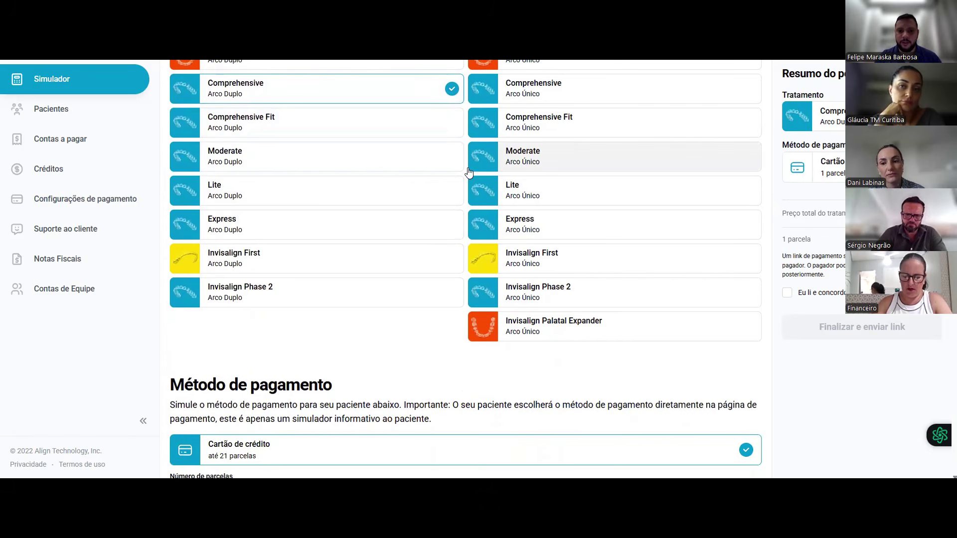
left_click(558, 164)
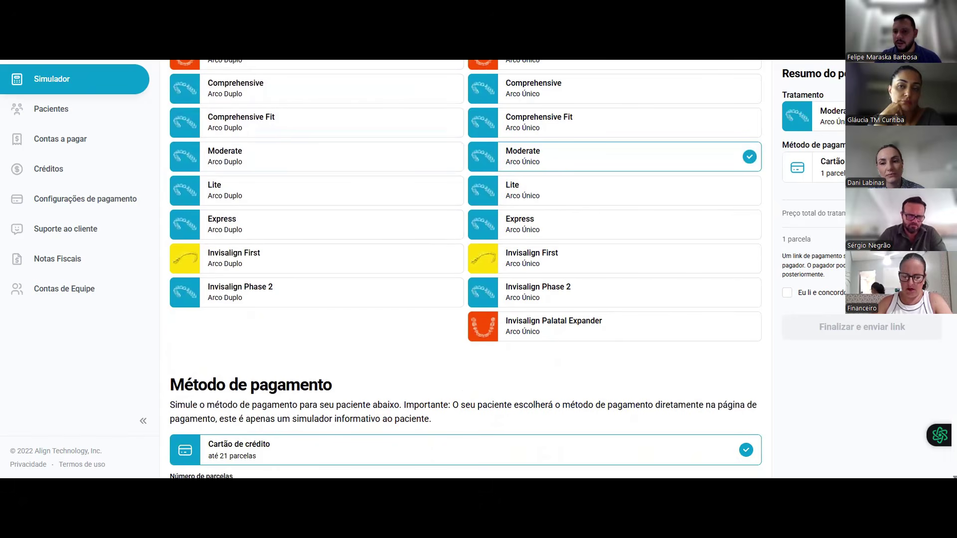
left_click_drag(938, 240, 877, 240)
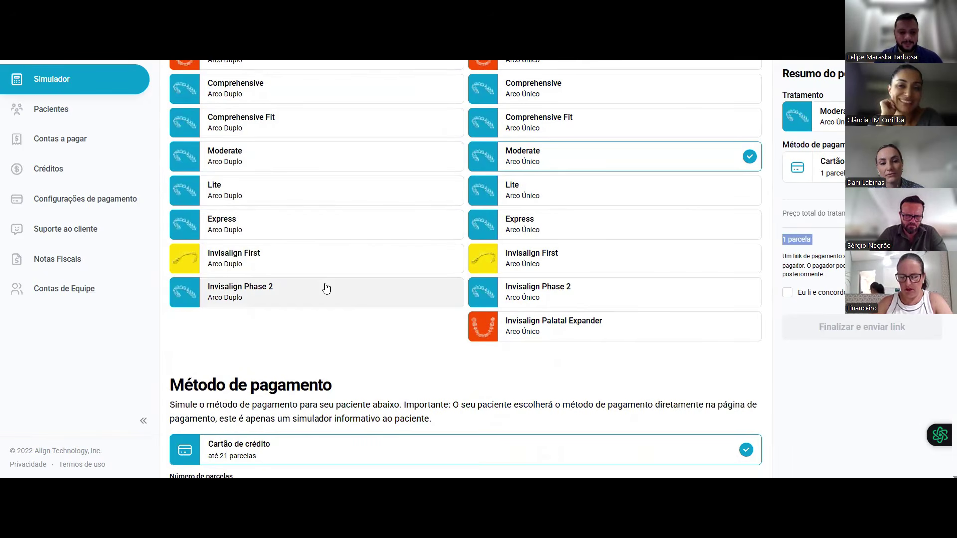
key("XF86AudioRaiseVolume")
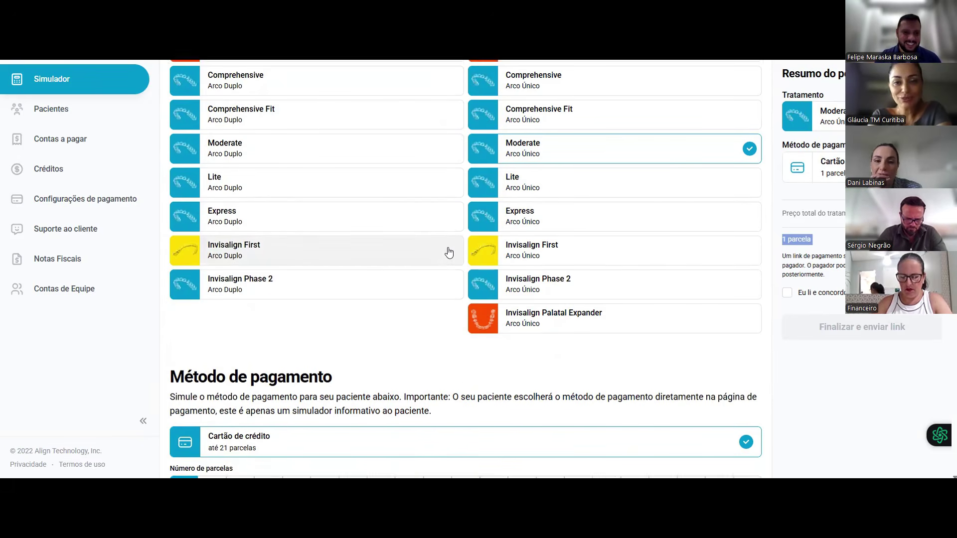
Alternate between Moderate Arco Duplo and Arco Único to compare them, finishing on Arco Único.
scroll(449, 252, "up", 1)
left_click(285, 180)
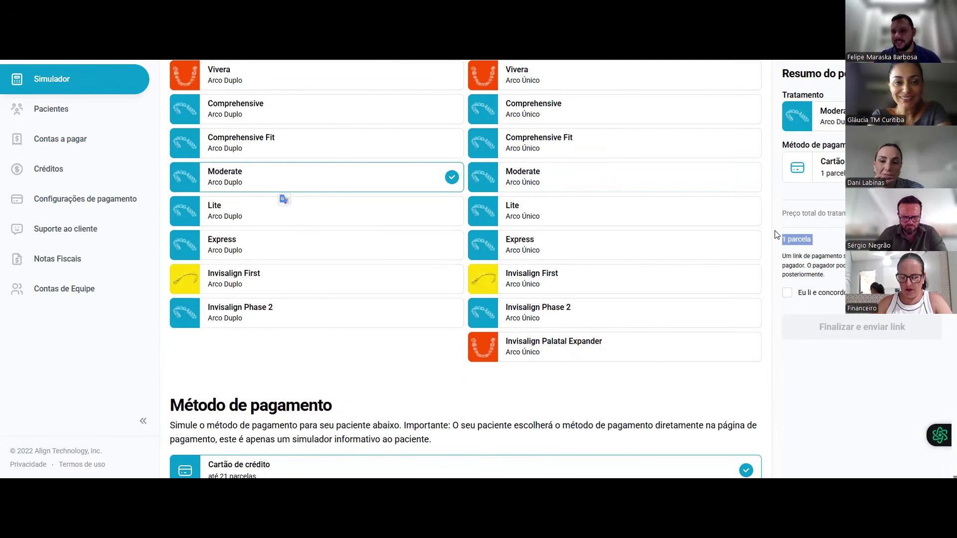
left_click(562, 175)
left_click(350, 190)
left_click(570, 182)
scroll(570, 183, "up", 1)
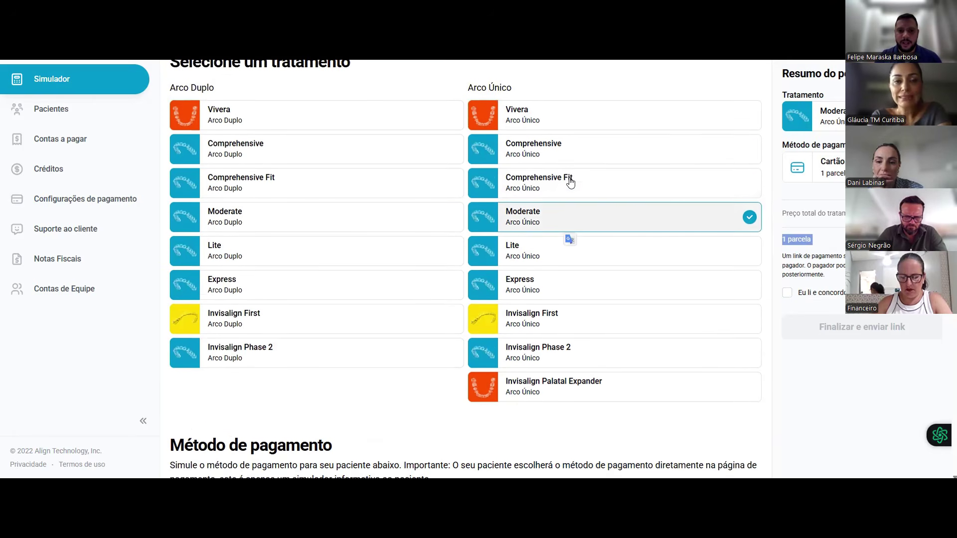
Alternate between Comprehensive Arco Duplo and Arco Único to compare them, finishing on Arco Duplo.
left_click(355, 150)
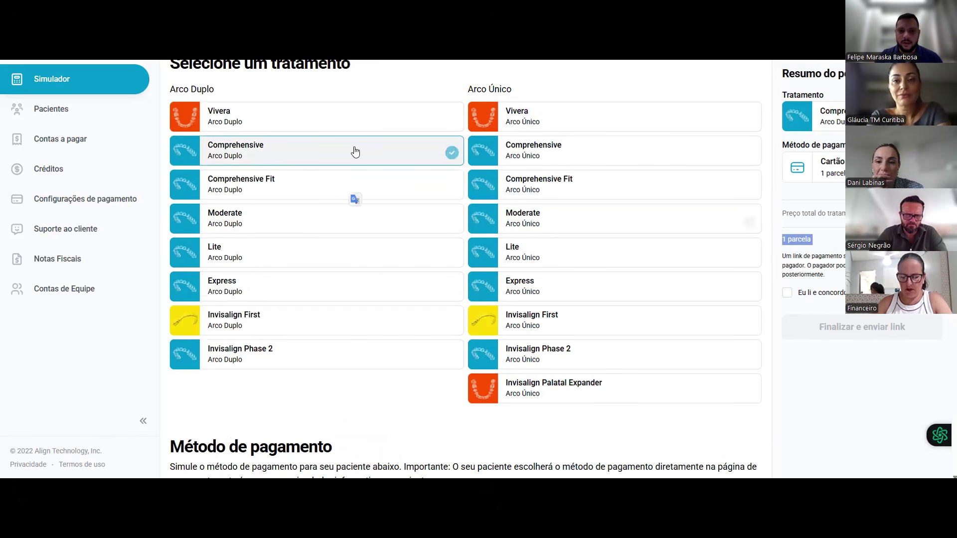
left_click(559, 144)
left_click(410, 158)
left_click(563, 153)
left_click(427, 158)
left_click(539, 152)
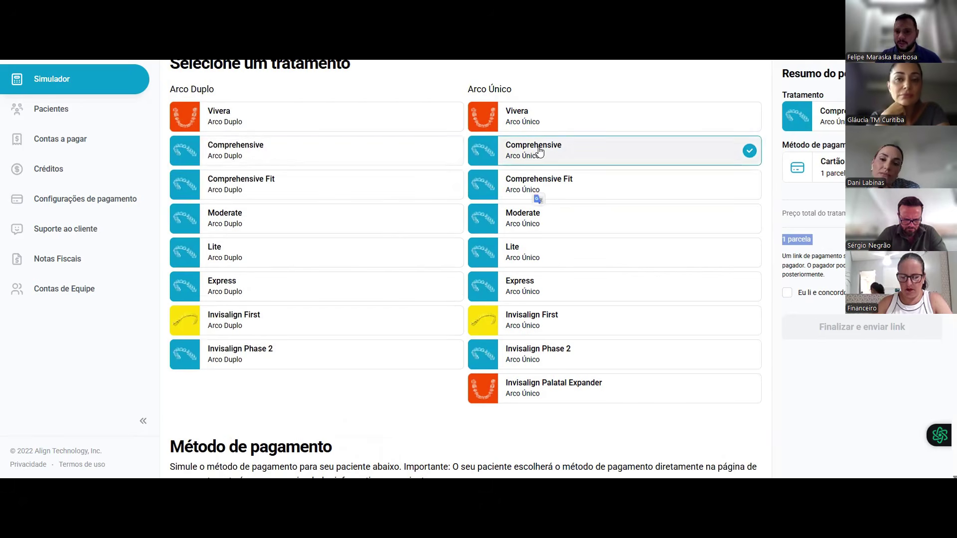
left_click(395, 152)
Try the Moderate and Lite treatments, each first as Arco Duplo and as Arco Único.
scroll(400, 261, "down", 1)
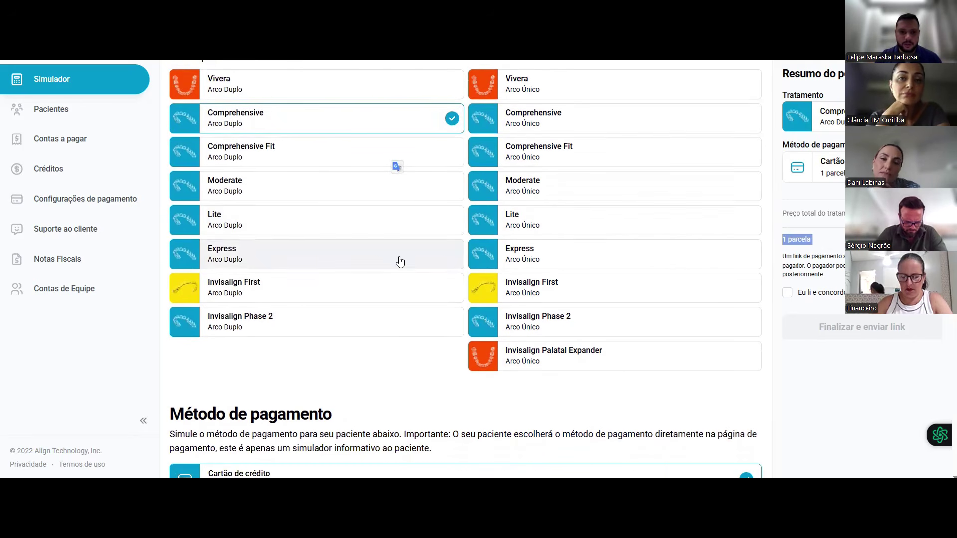
left_click(340, 188)
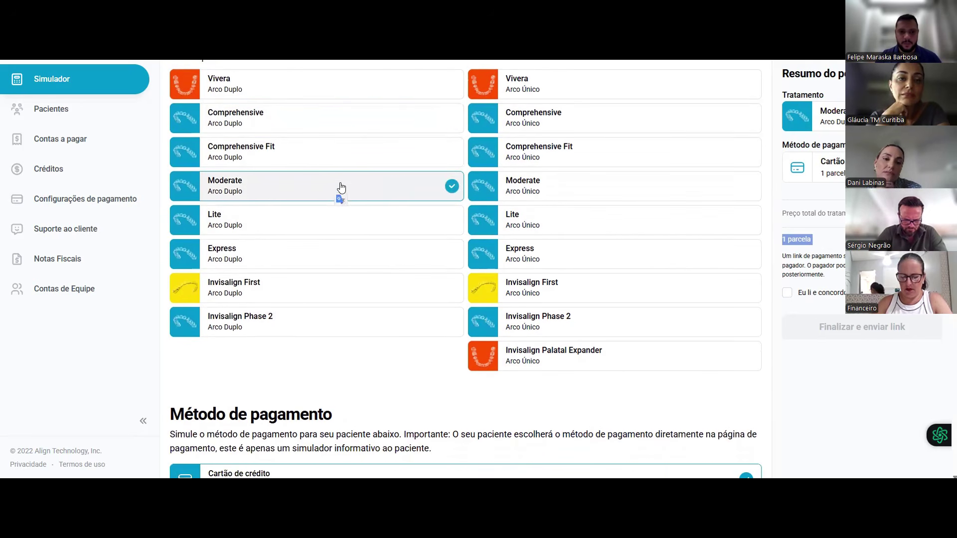
left_click(551, 186)
left_click(378, 222)
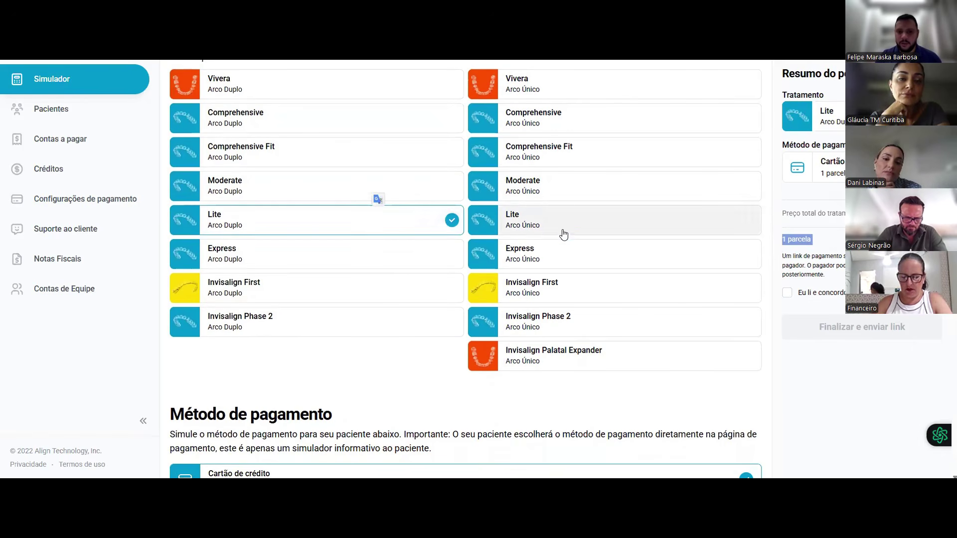
left_click(582, 229)
Compare Express Arco Duplo with Arco Único, leave Express Arco Único selected, and bring up the payment methods.
left_click(299, 261)
left_click(504, 254)
scroll(504, 255, "down", 2)
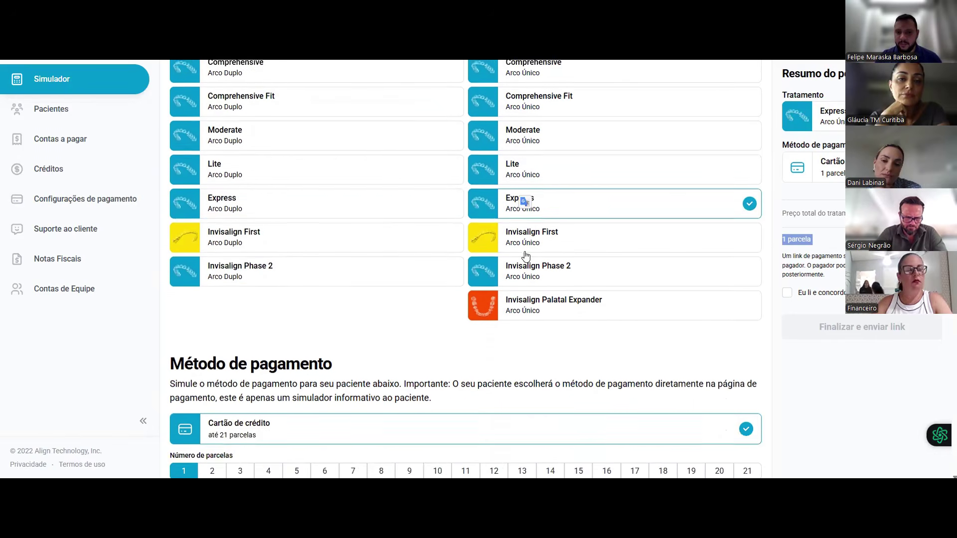
scroll(335, 256, "down", 1)
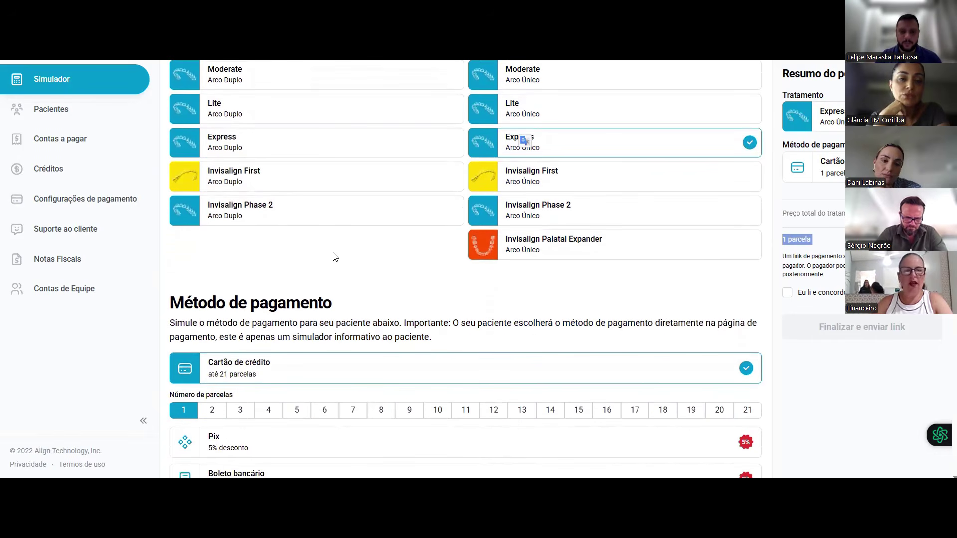
Review the treatment list and the available payment methods: credit card instalments, Pix and Boleto bancário.
left_click(250, 256)
scroll(250, 256, "down", 1)
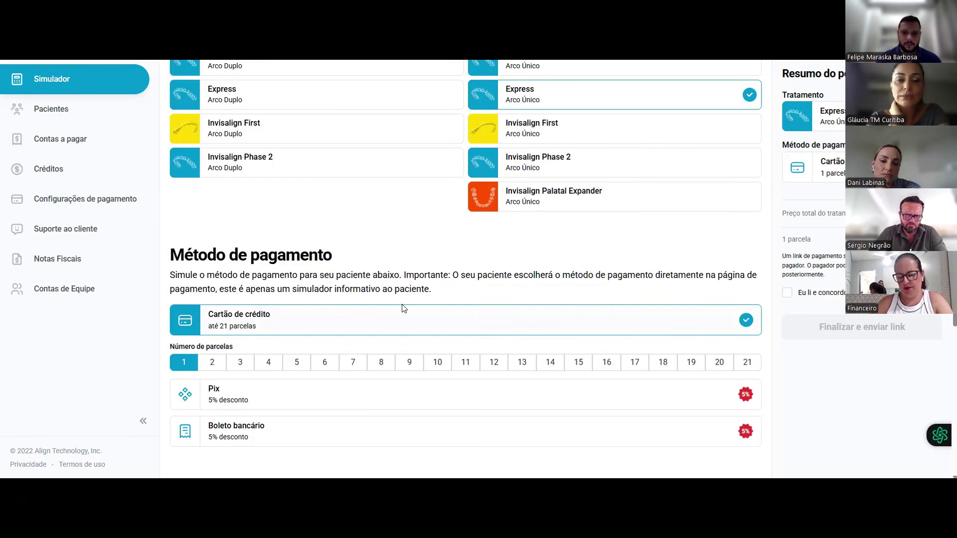
scroll(403, 309, "up", 4)
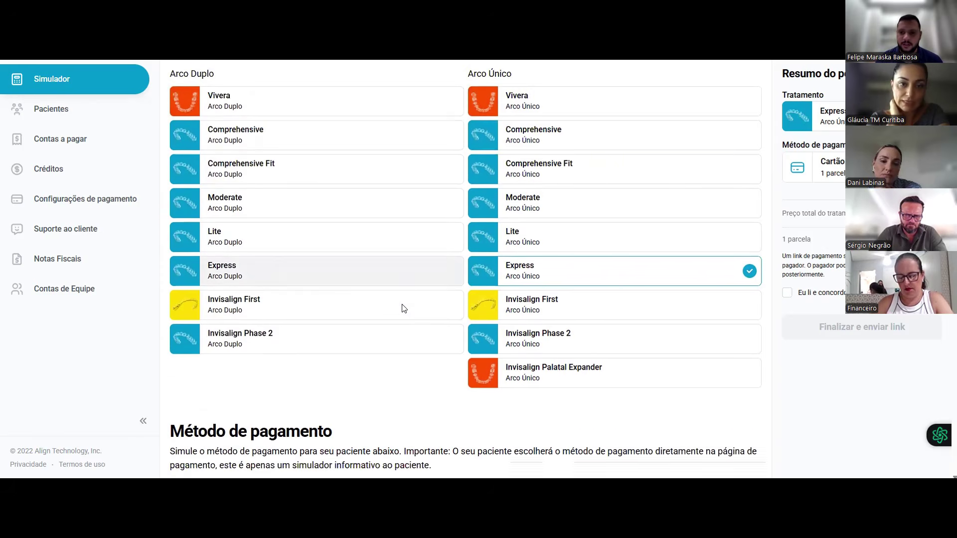
scroll(404, 308, "down", 1)
scroll(404, 308, "down", 2)
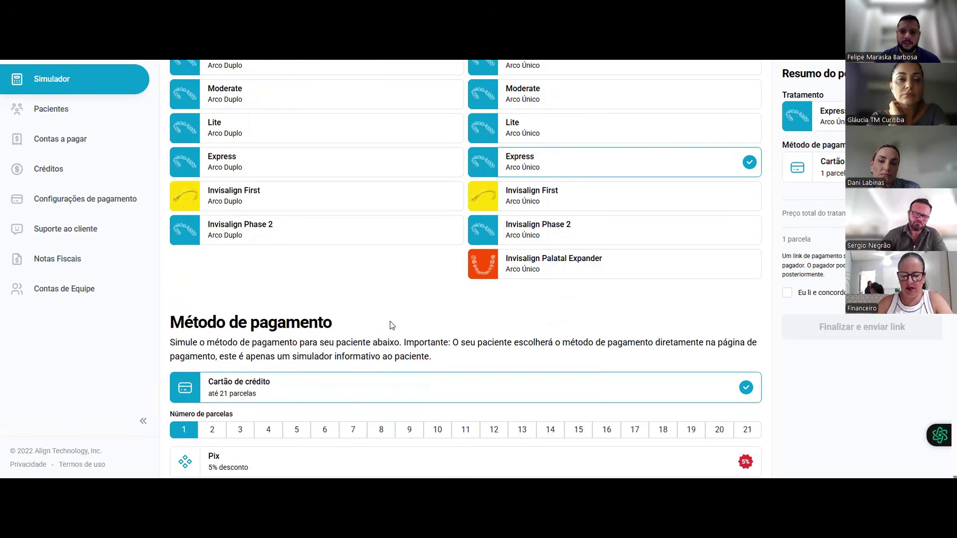
scroll(392, 325, "down", 1)
scroll(392, 325, "down", 3)
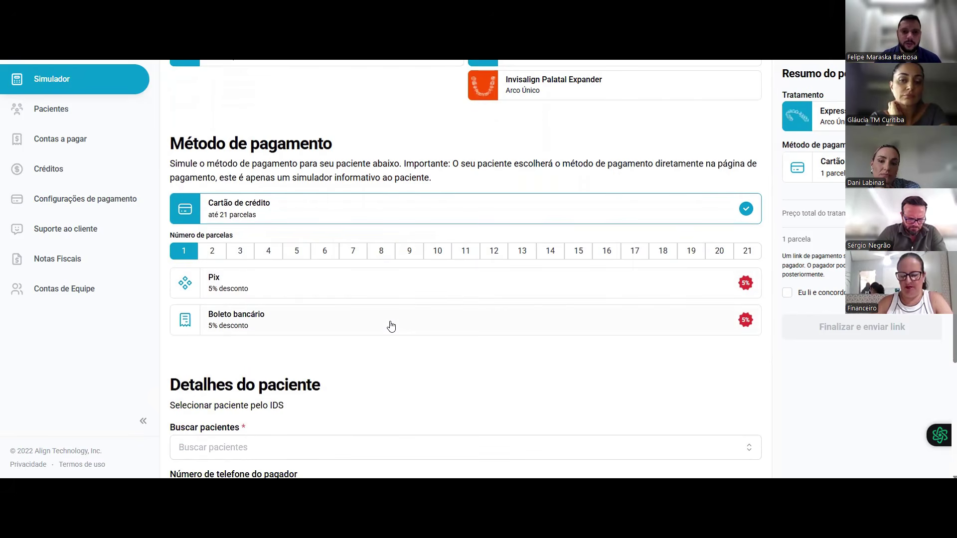
scroll(391, 326, "down", 1)
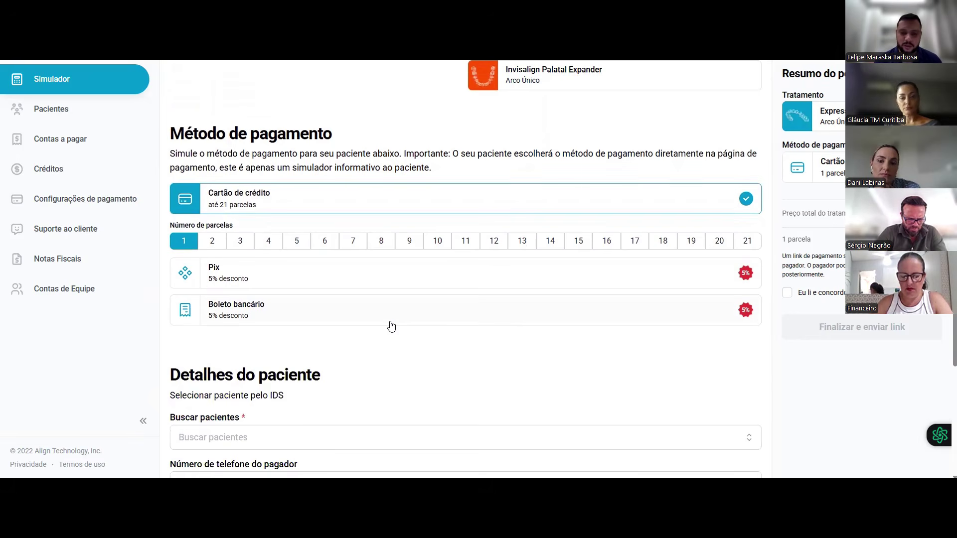
scroll(392, 326, "down", 1)
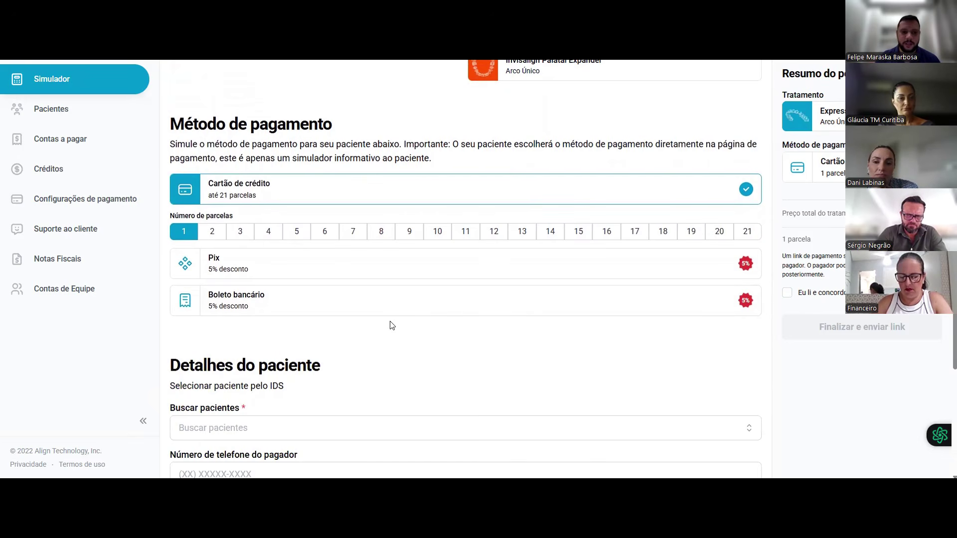
scroll(391, 326, "down", 2)
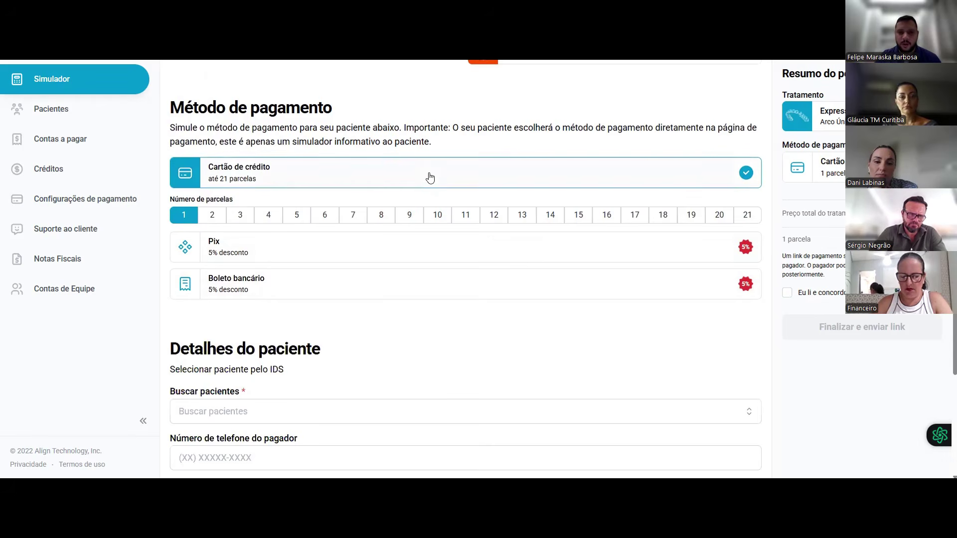
scroll(430, 177, "down", 2)
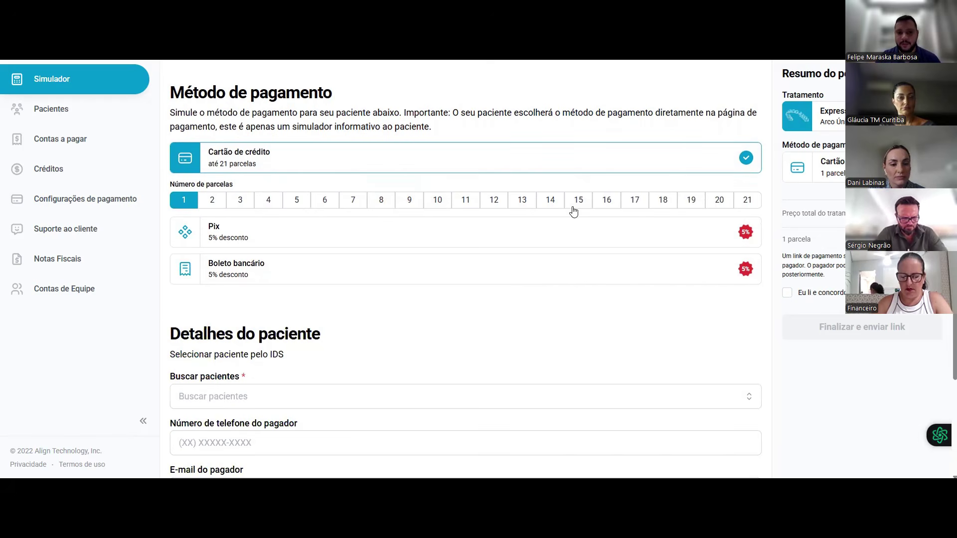
Try credit card payment in 21 instalments and in 12, and check the selected partnership.
left_click(736, 202)
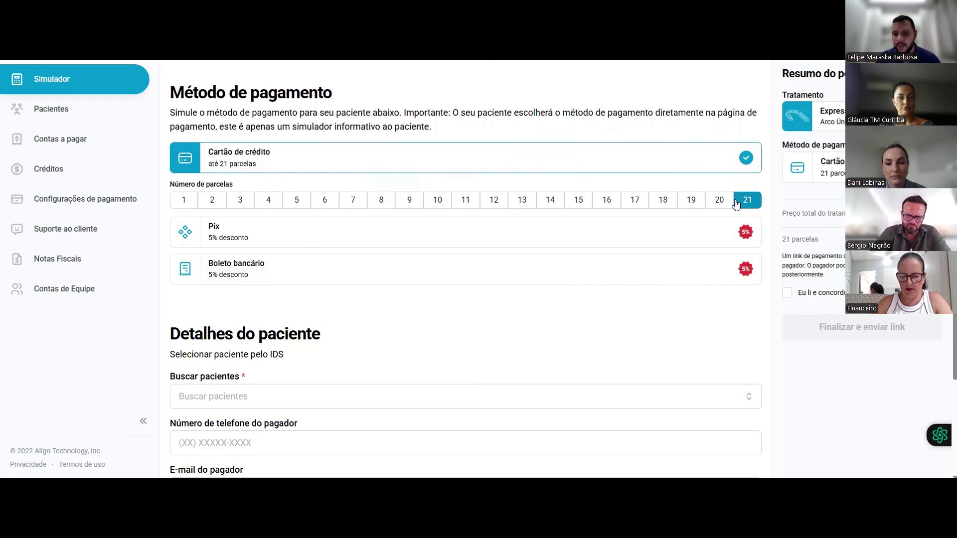
left_click(492, 202)
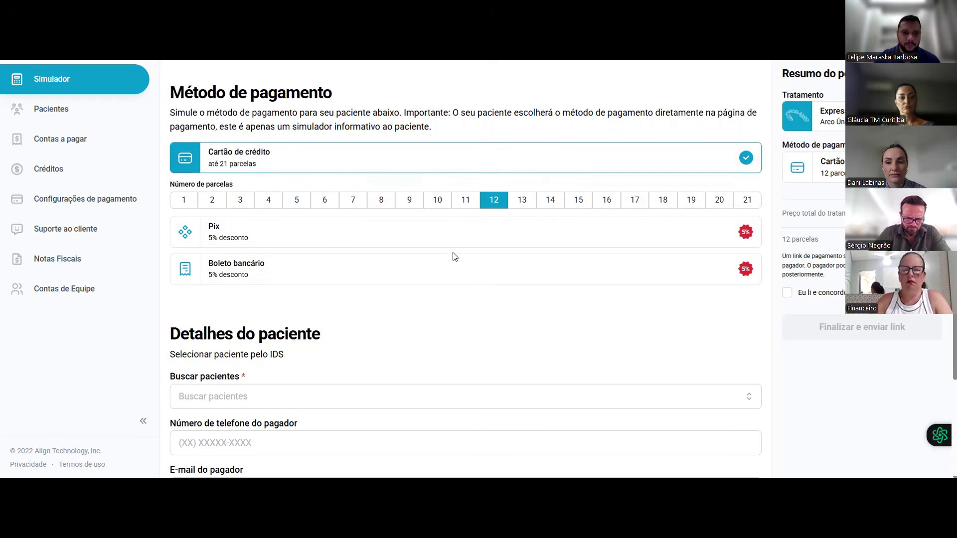
scroll(385, 191, "up", 6)
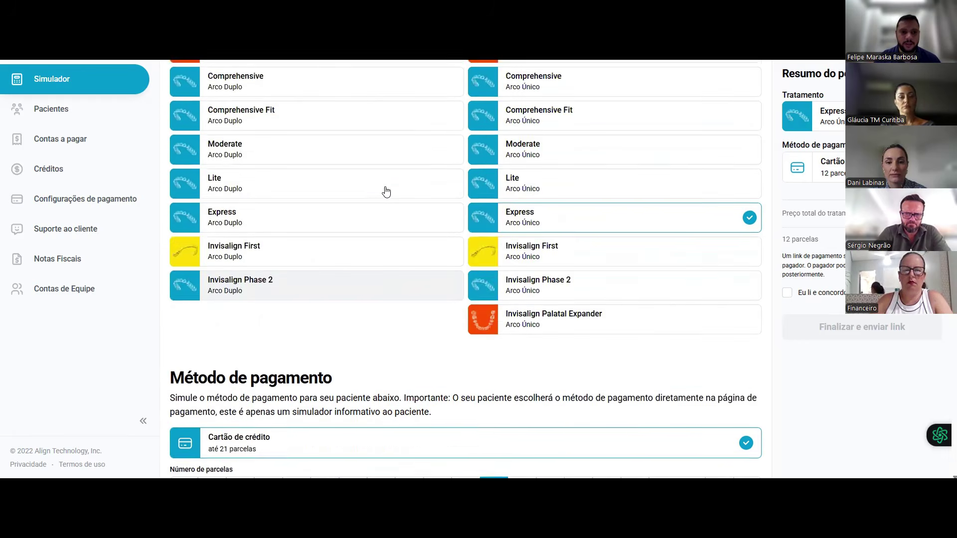
scroll(386, 191, "up", 5)
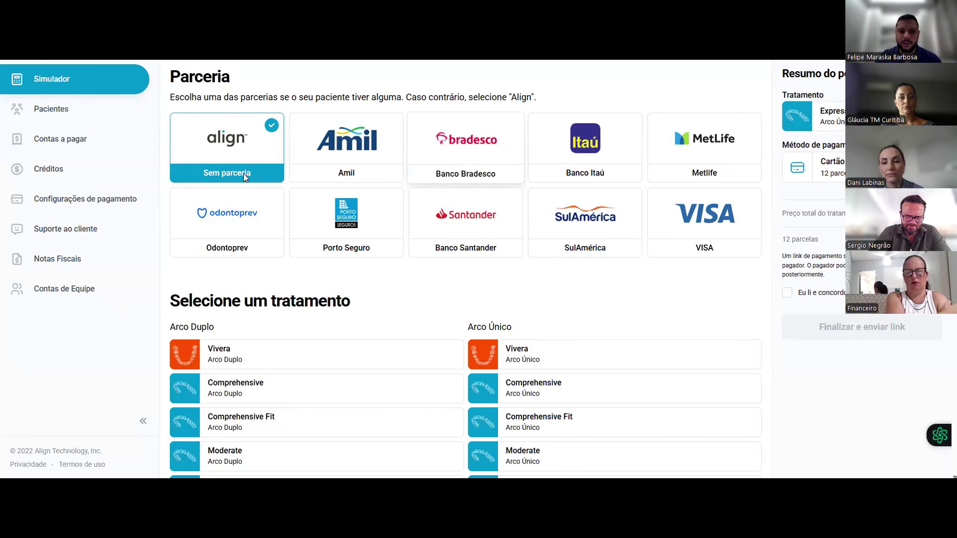
Try Pix as the payment method, and choose Boleto bancário instead.
scroll(449, 252, "down", 6)
scroll(450, 255, "down", 6)
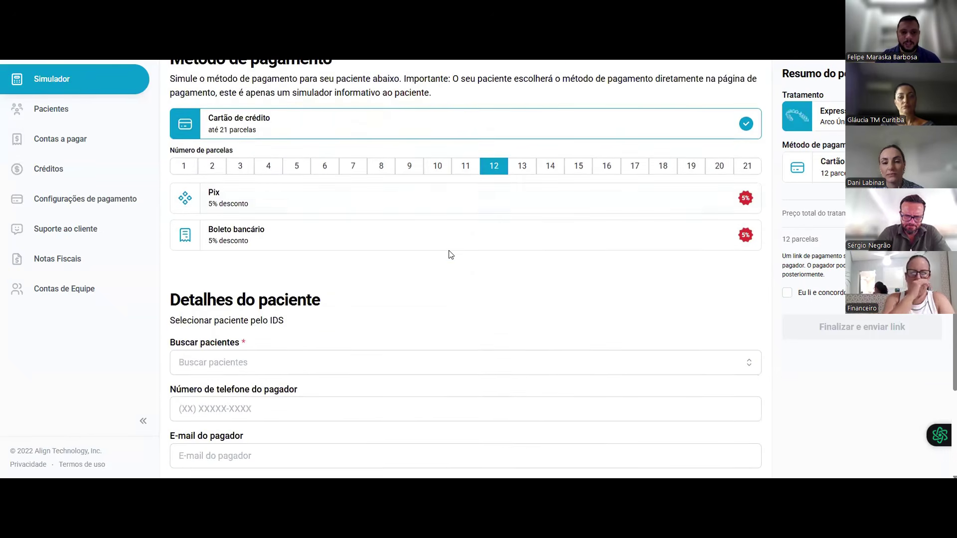
left_click(348, 209)
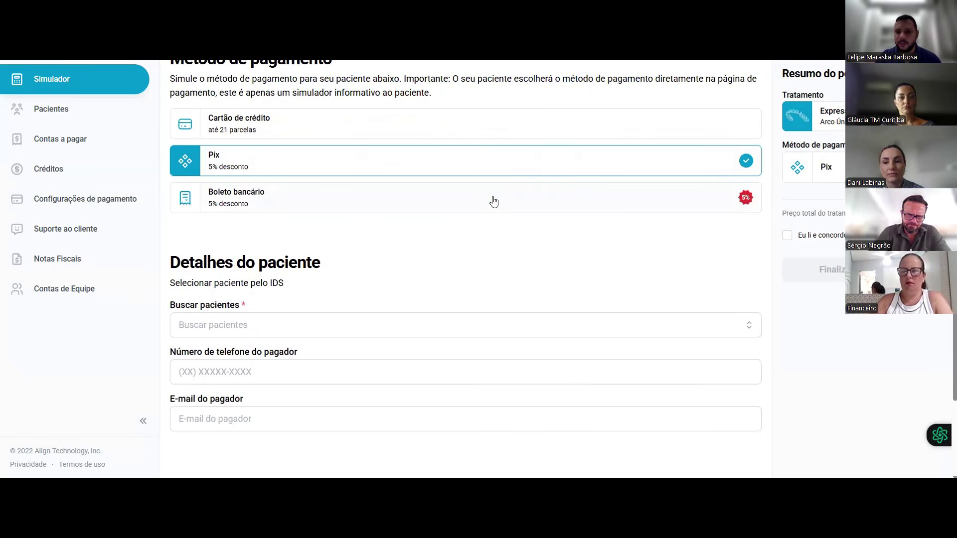
left_click(494, 201)
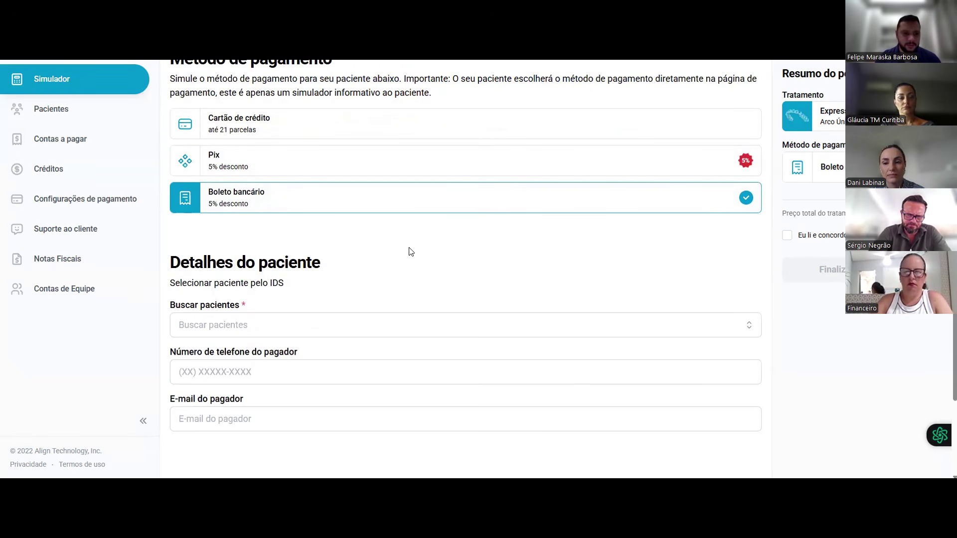
Try to select the second patient listed in the patient search, and dismiss the resulting notice.
scroll(371, 256, "down", 2)
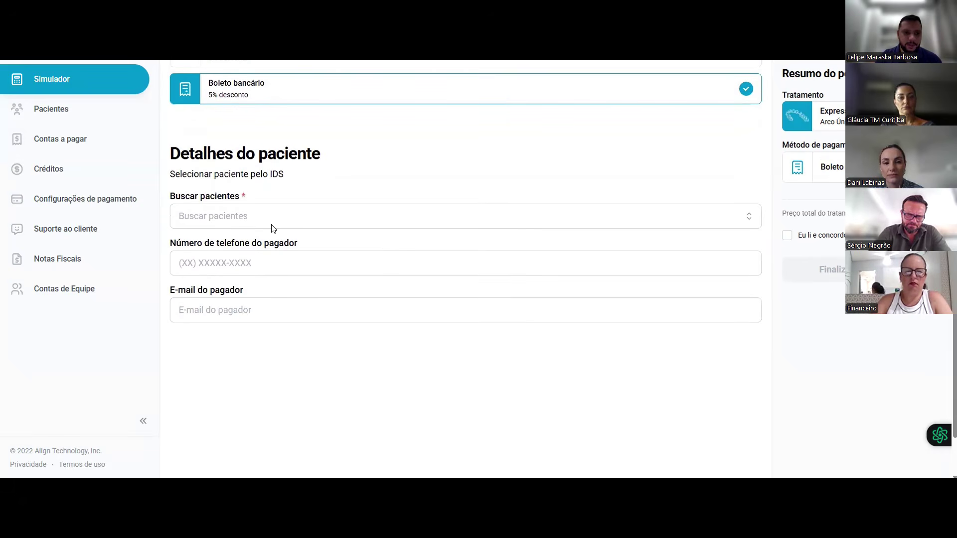
left_click(245, 215)
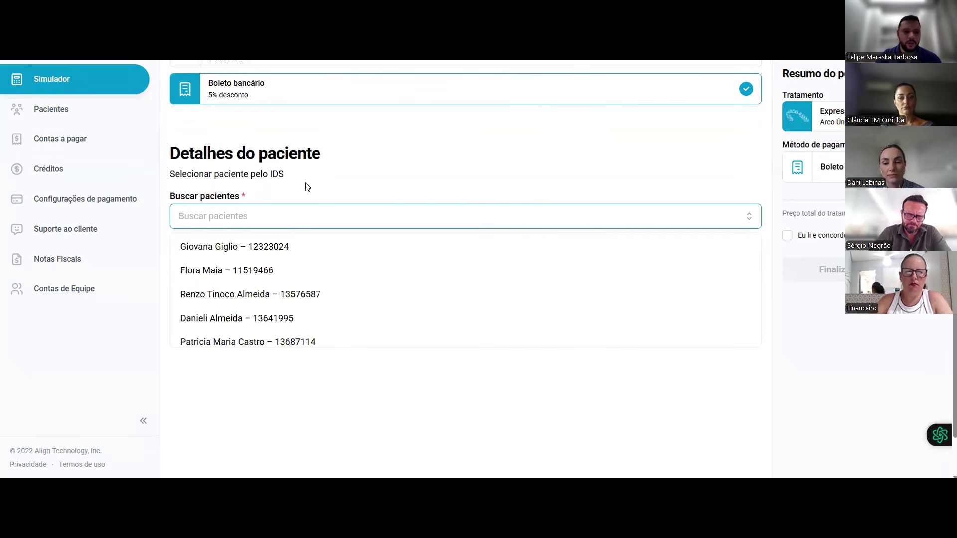
left_click(384, 168)
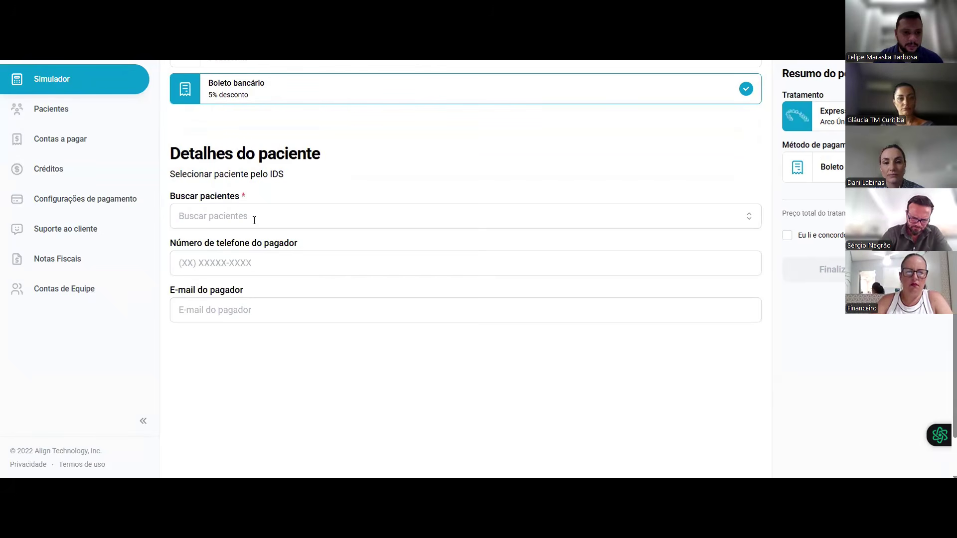
left_click(231, 215)
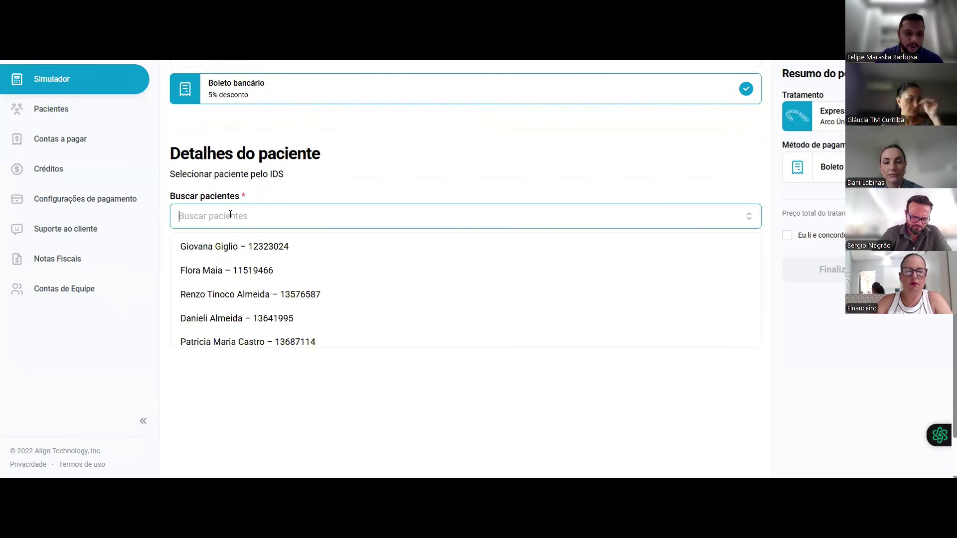
scroll(231, 353, "down", 1)
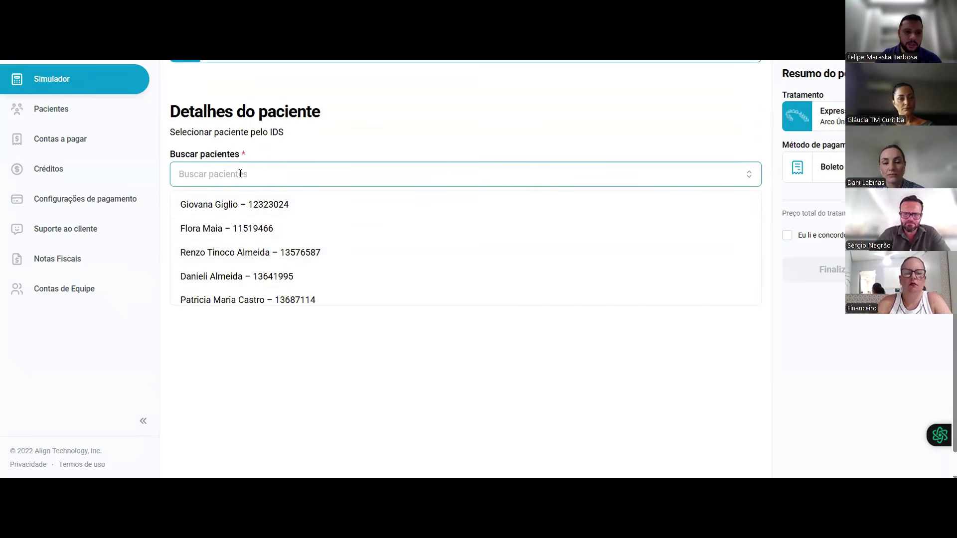
left_click(217, 228)
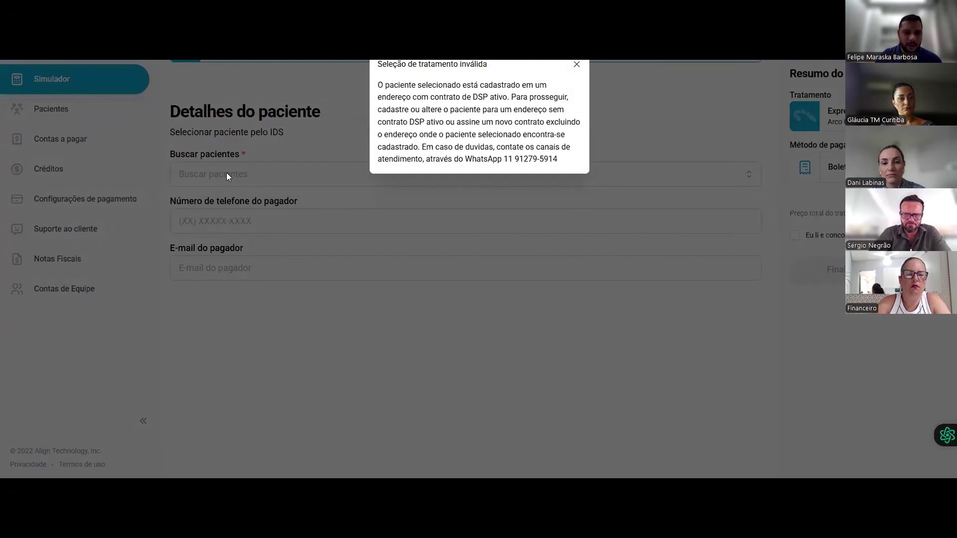
left_click(577, 68)
Change the treatment to Moderate Arco Único and return to the patient details.
scroll(517, 175, "up", 9)
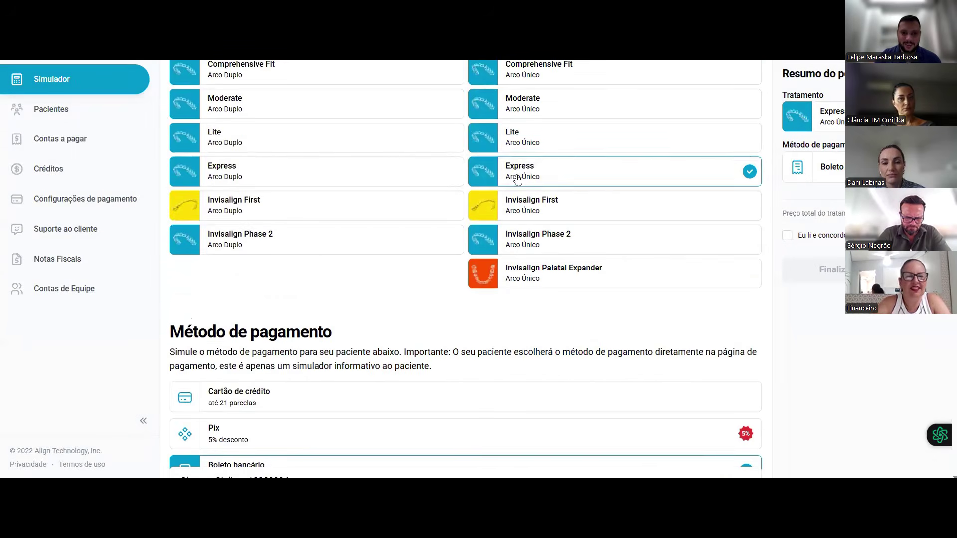
left_click(529, 106)
scroll(476, 279, "down", 8)
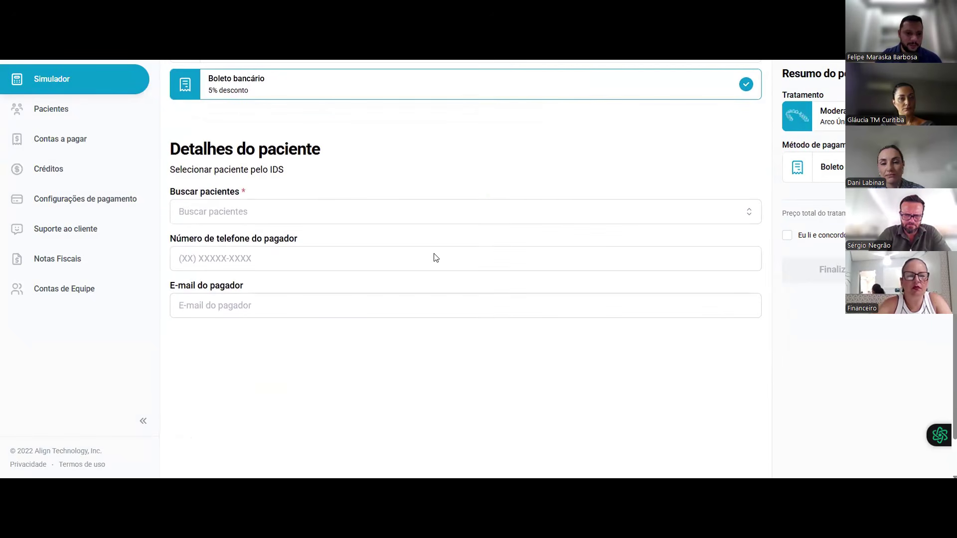
Try the first patient listed in the patient search, and decline to proceed with that patient's simulation.
left_click(301, 209)
left_click(267, 244)
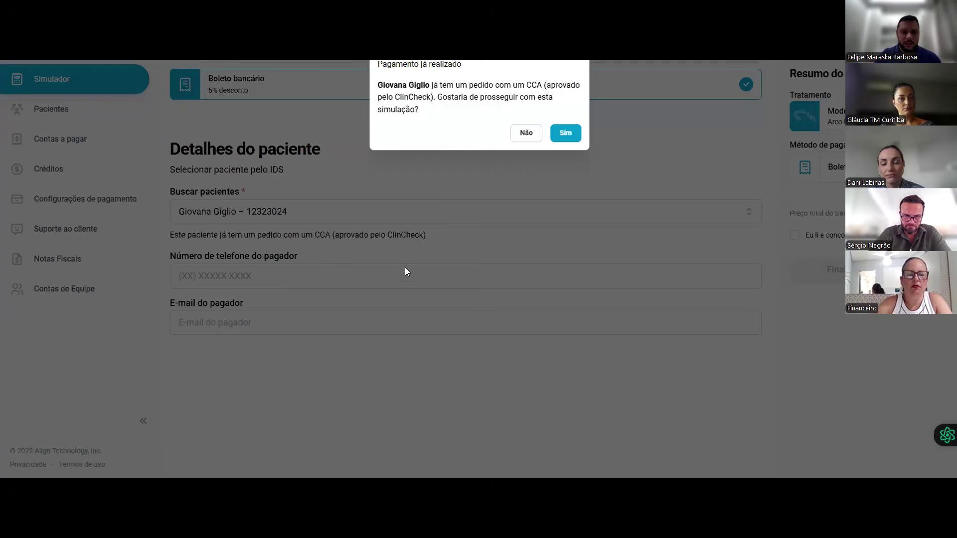
left_click(532, 140)
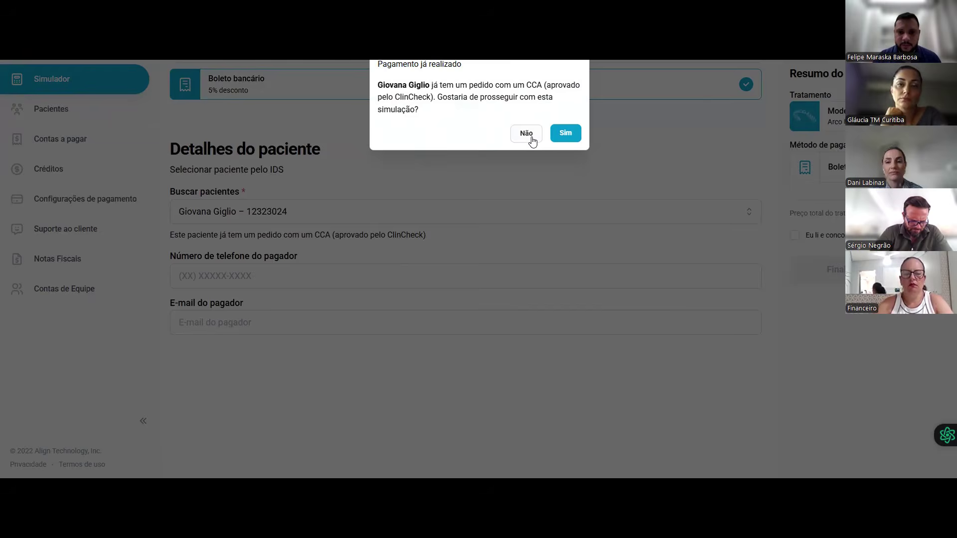
scroll(307, 249, "up", 1)
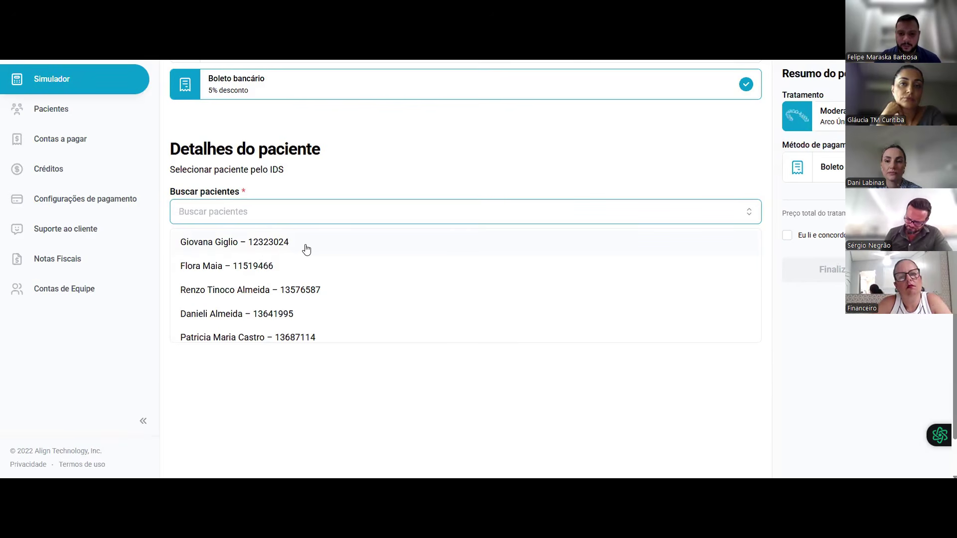
scroll(280, 229, "down", 1)
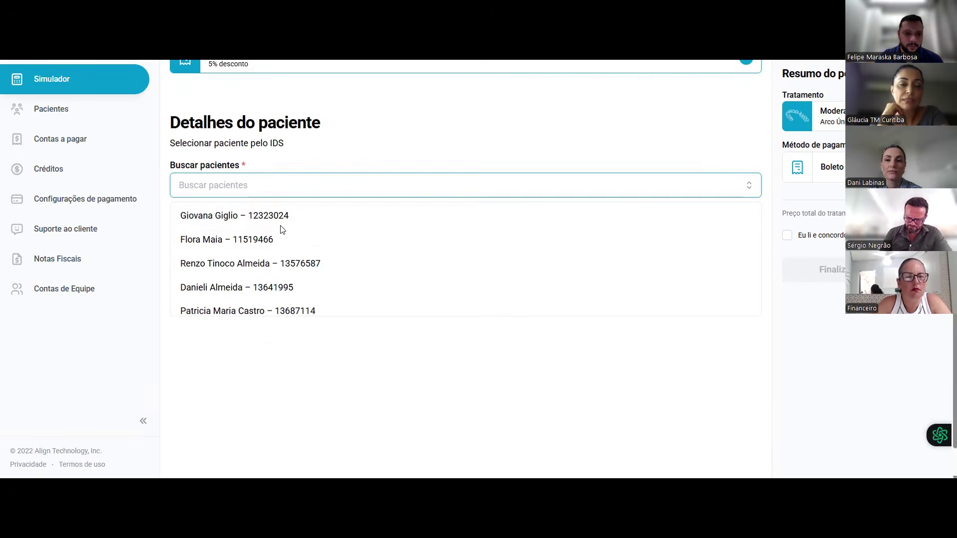
left_click(340, 131)
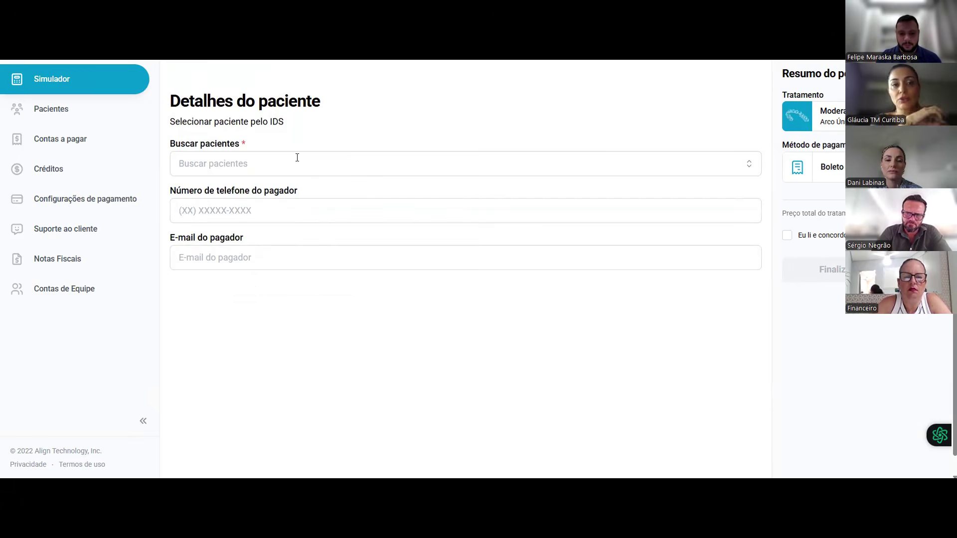
Select the last patient listed in the patient search and return to the payment methods.
scroll(324, 273, "down", 1)
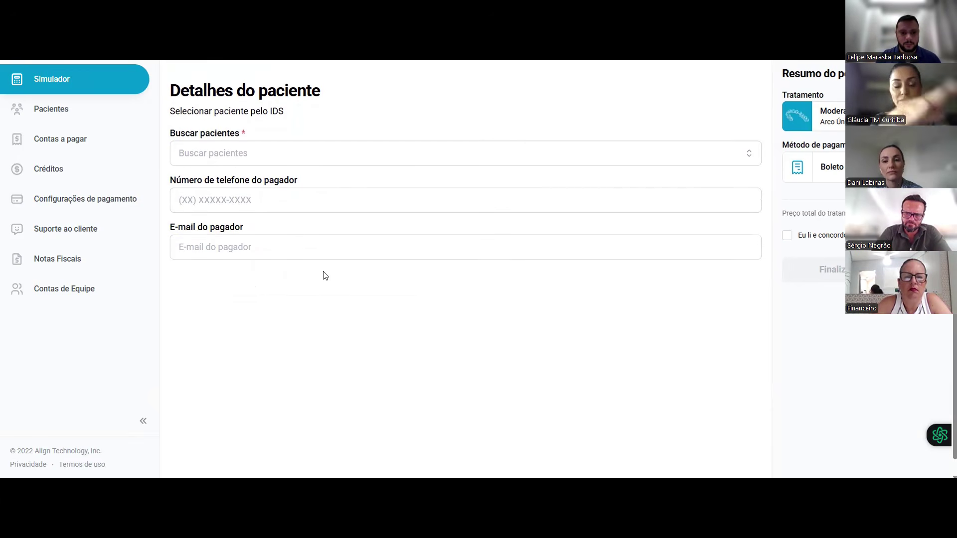
left_click(344, 154)
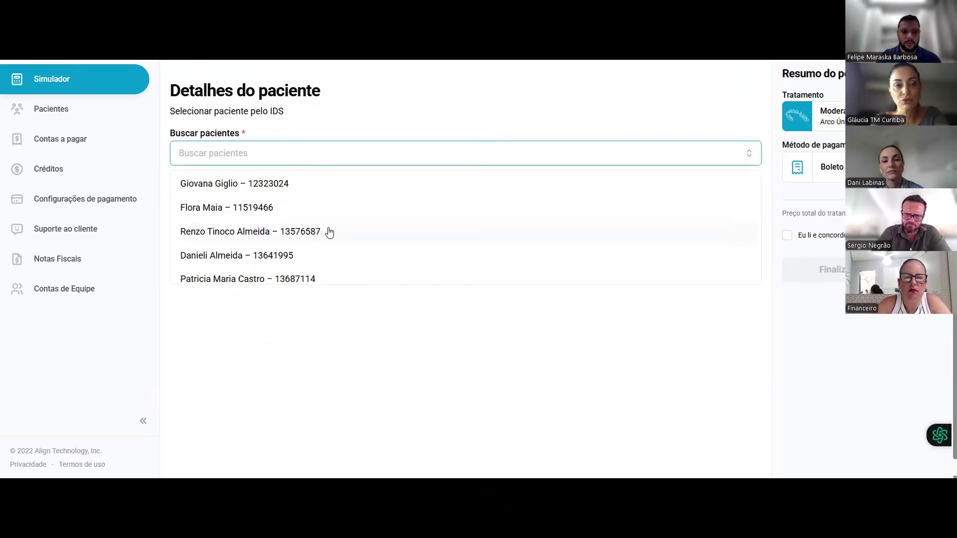
scroll(328, 232, "down", 3)
scroll(329, 232, "down", 5)
scroll(329, 232, "up", 10)
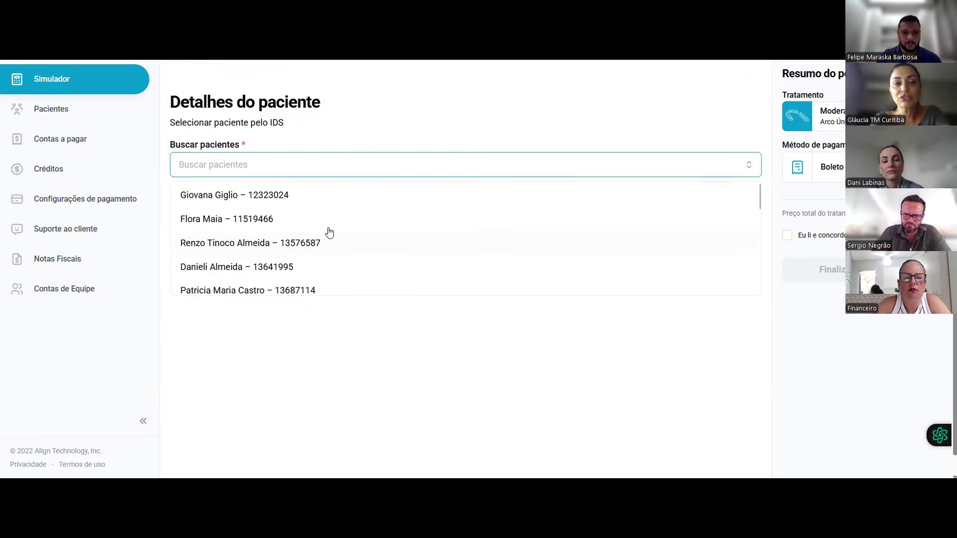
scroll(330, 232, "up", 2)
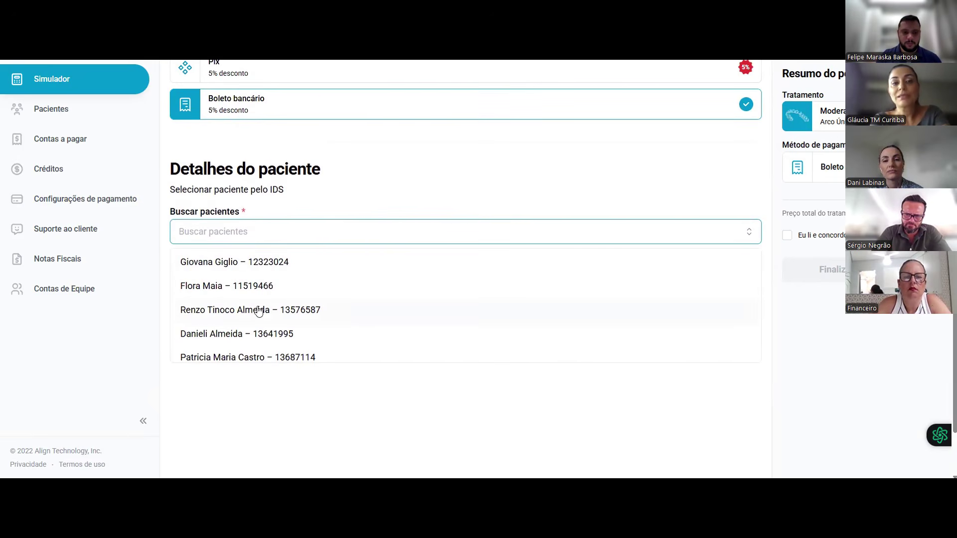
scroll(294, 337, "down", 10)
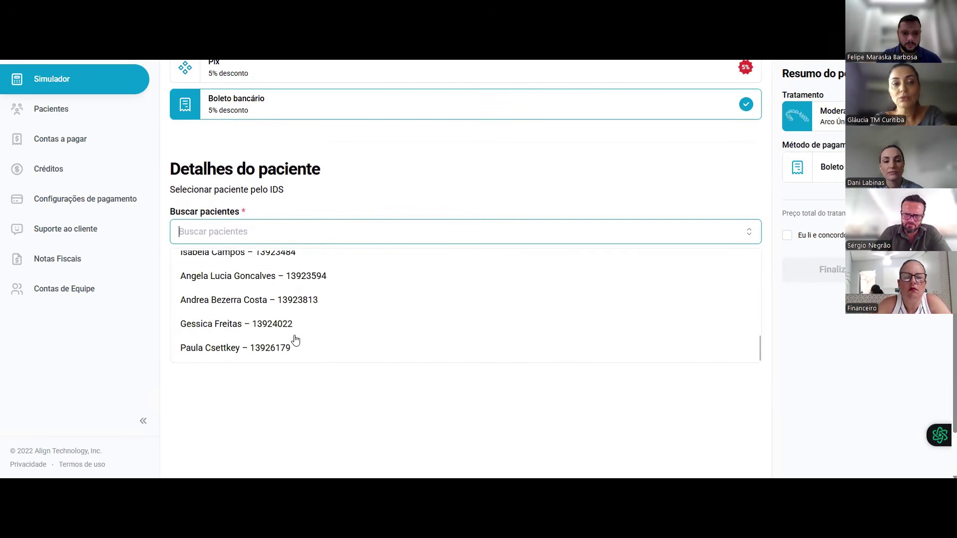
left_click(242, 347)
scroll(434, 234, "up", 3)
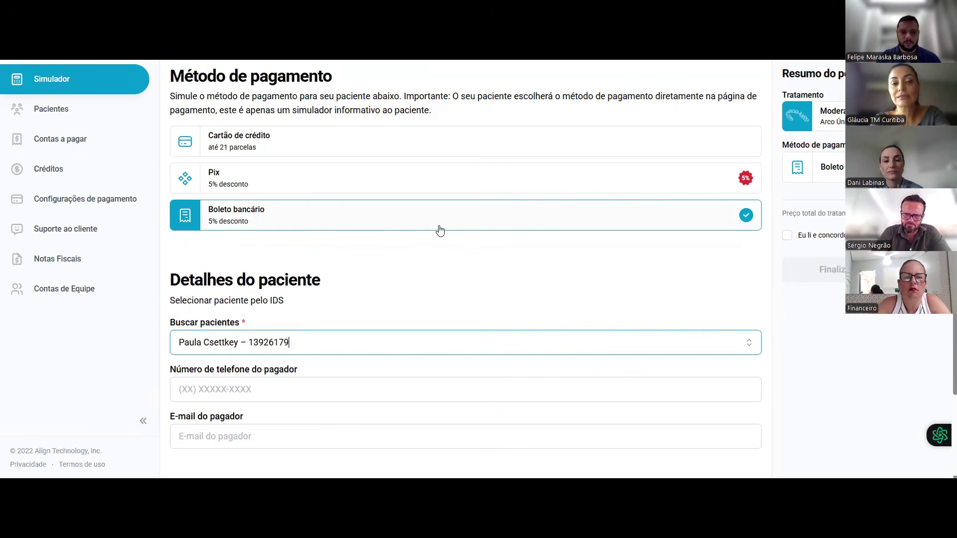
scroll(440, 230, "up", 2)
scroll(439, 230, "up", 2)
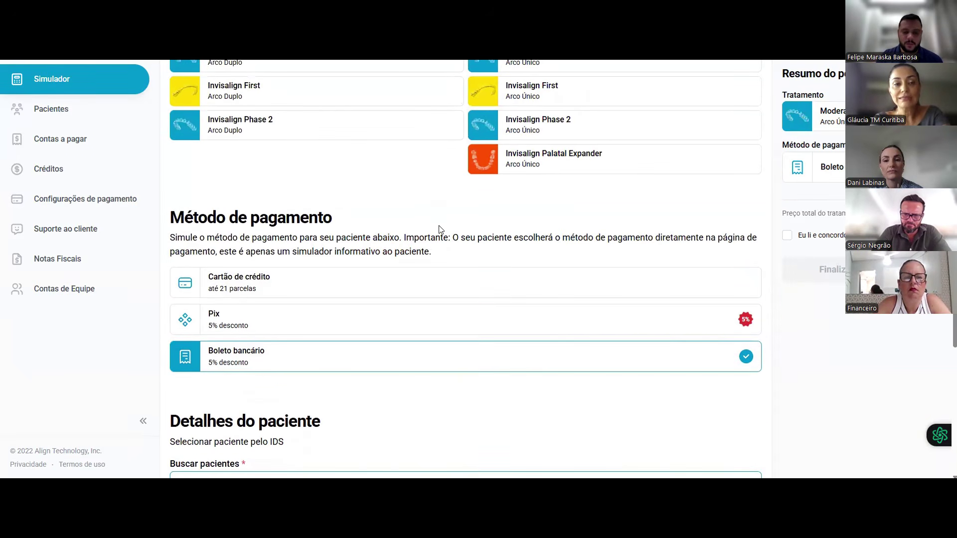
Enter the payer's phone number in the patient details.
scroll(439, 230, "down", 5)
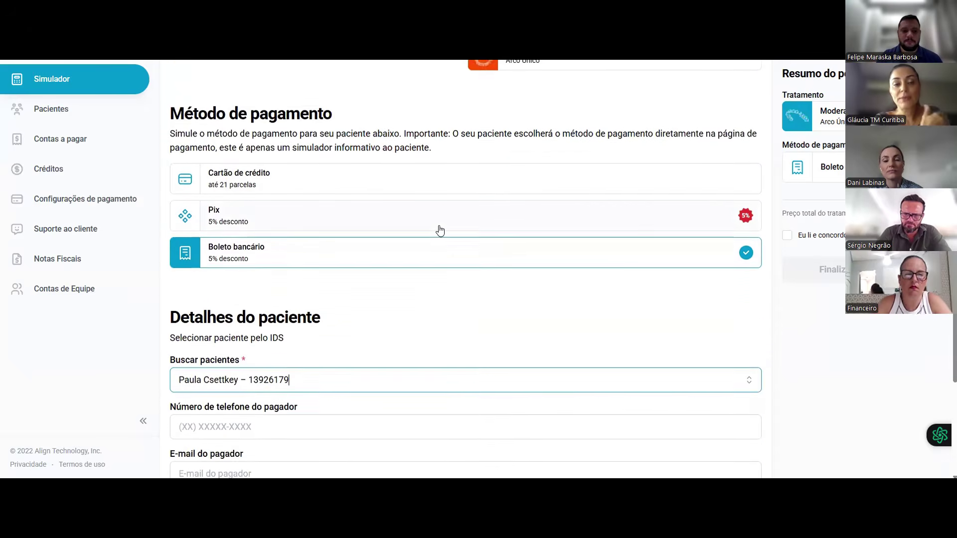
scroll(441, 230, "down", 2)
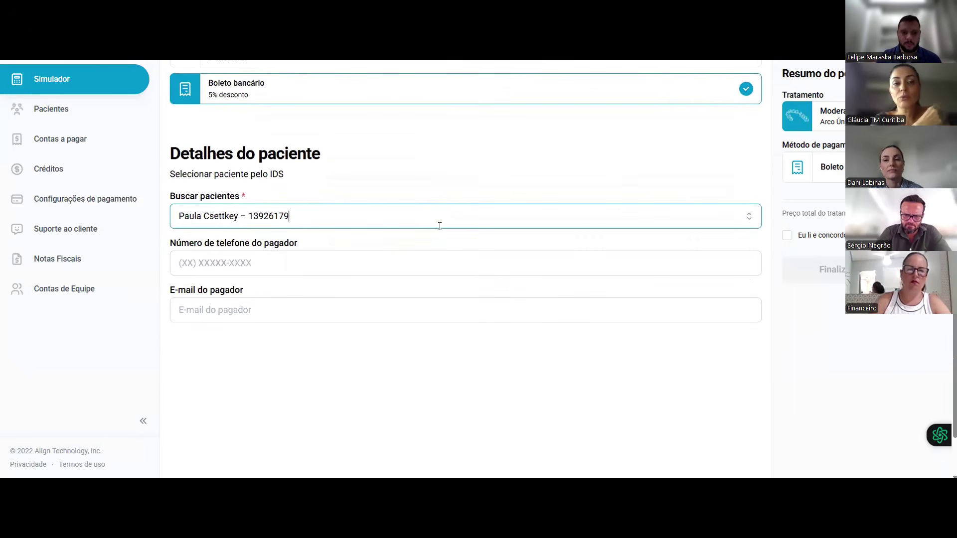
scroll(440, 226, "down", 2)
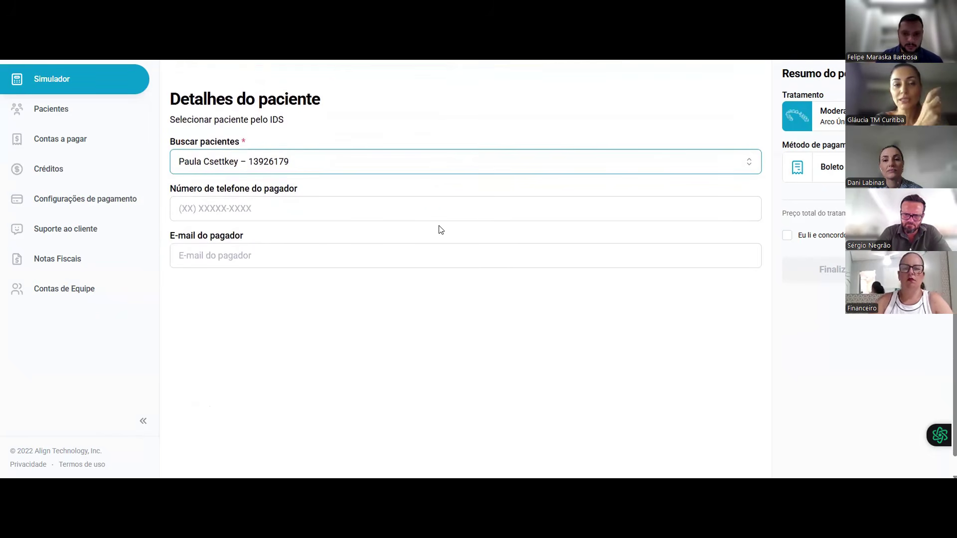
scroll(441, 230, "down", 1)
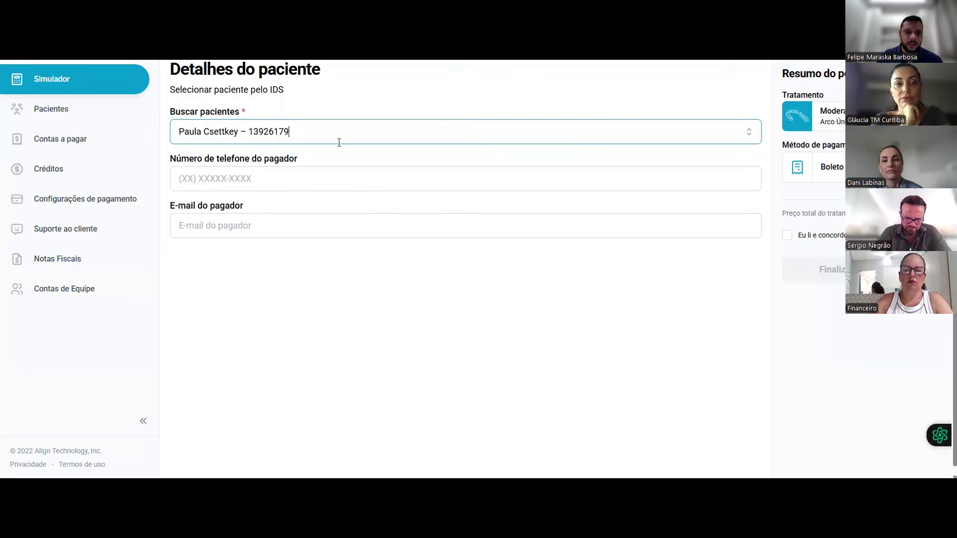
scroll(417, 173, "up", 2)
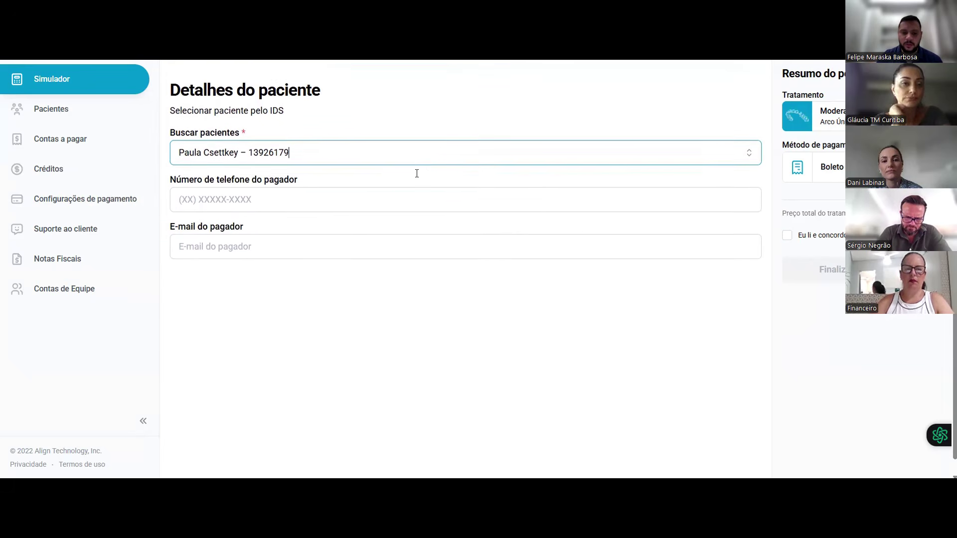
scroll(417, 173, "up", 3)
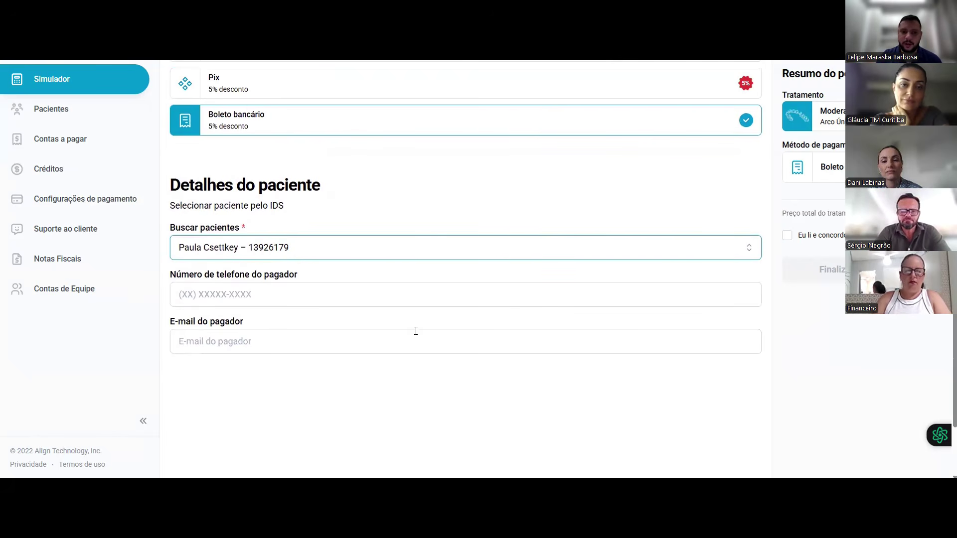
left_click(356, 298)
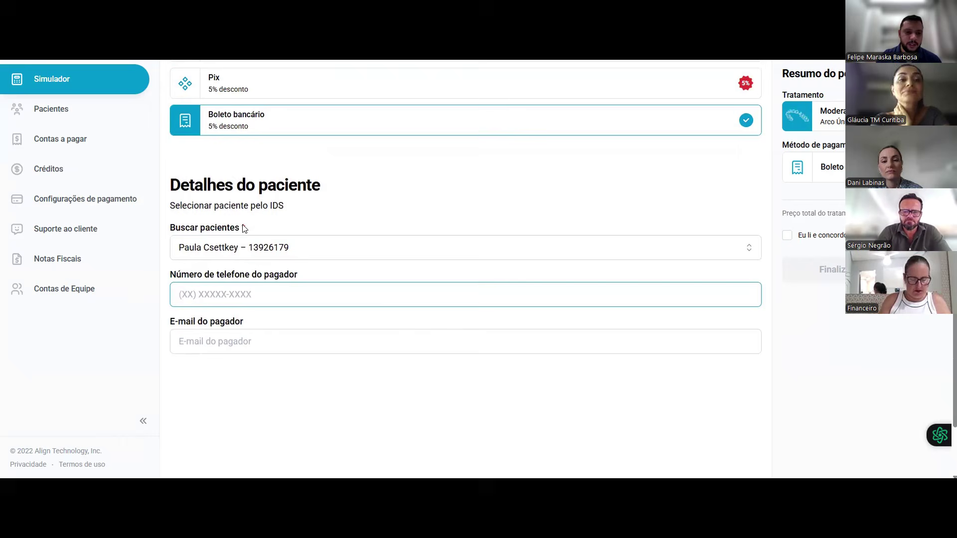
type("2")
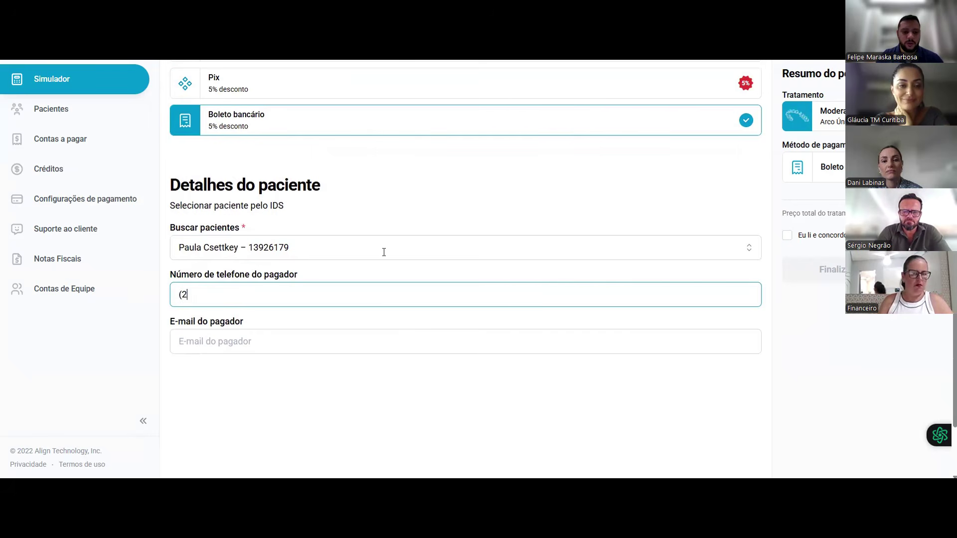
type("1) 99999-9999")
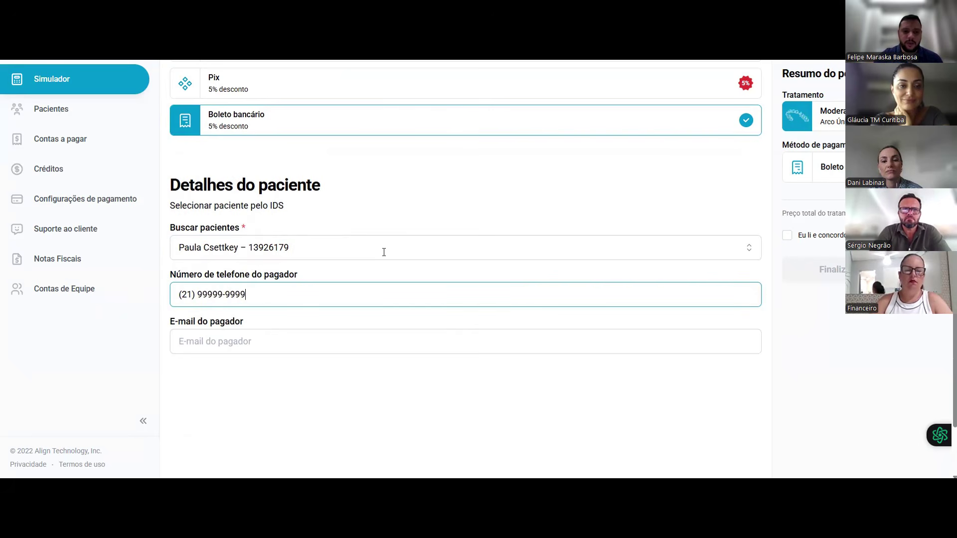
Fill in the payer's e-mail with the last saved suggestion and accept the terms and conditions.
left_click(233, 344)
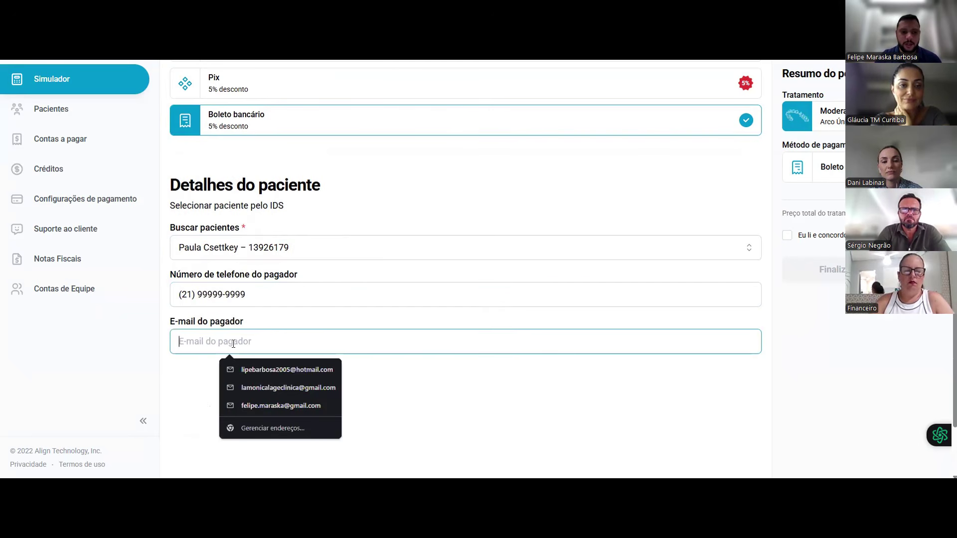
left_click(264, 405)
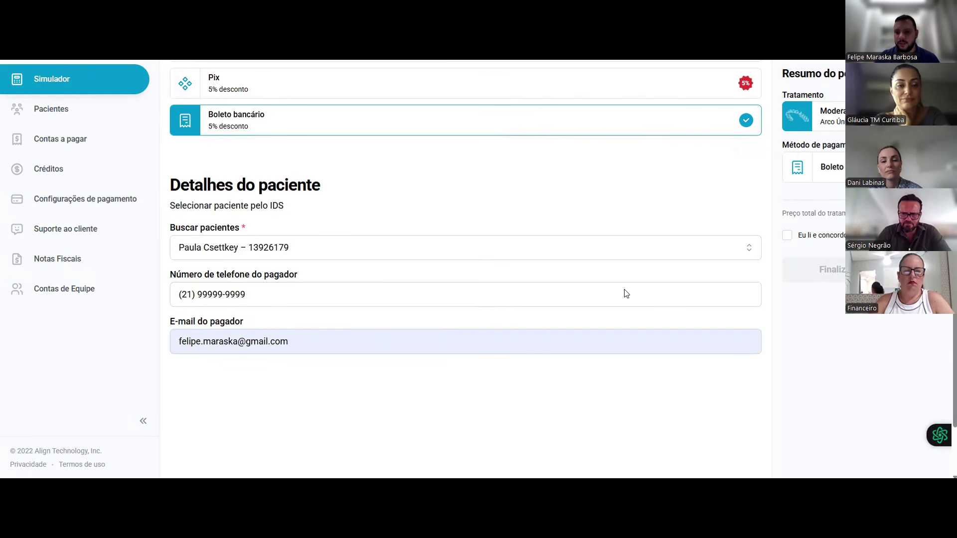
left_click(787, 235)
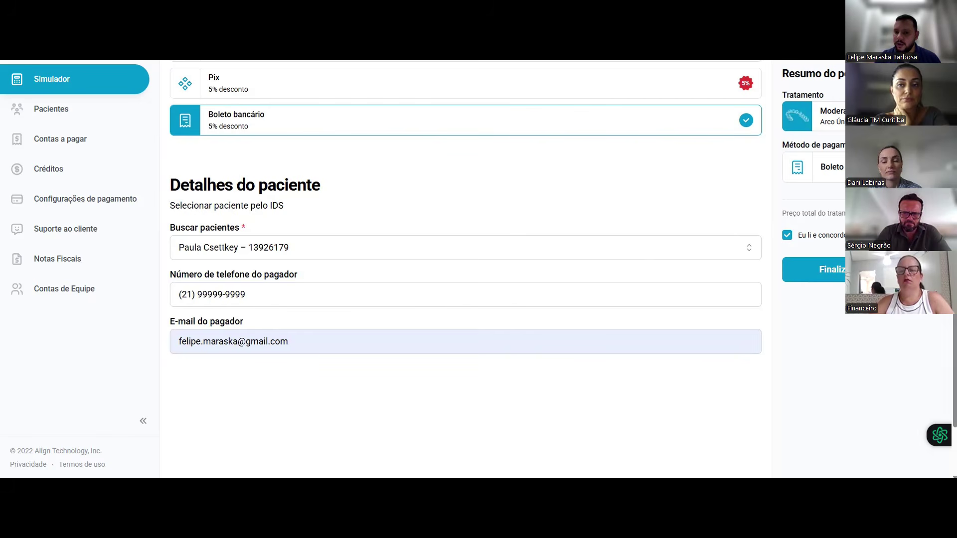
Highlight the payer's phone number and e-mail fields in the patient details, and clear the highlight.
scroll(833, 280, "up", 1)
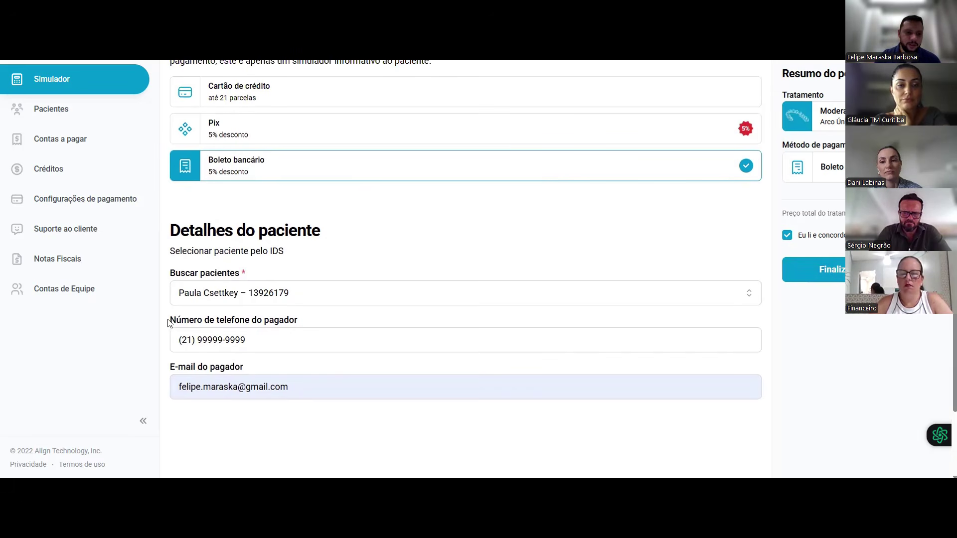
left_click_drag(168, 323, 337, 362)
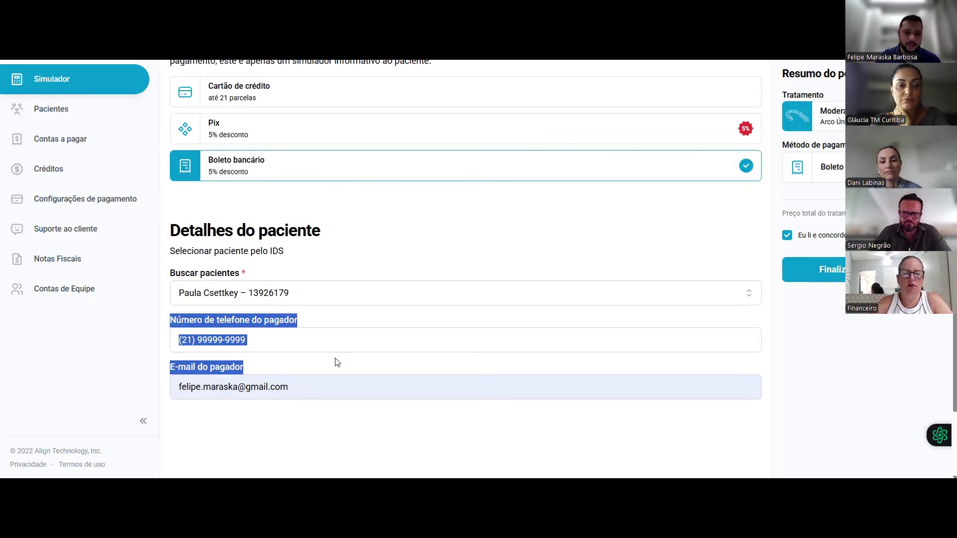
left_click(394, 342)
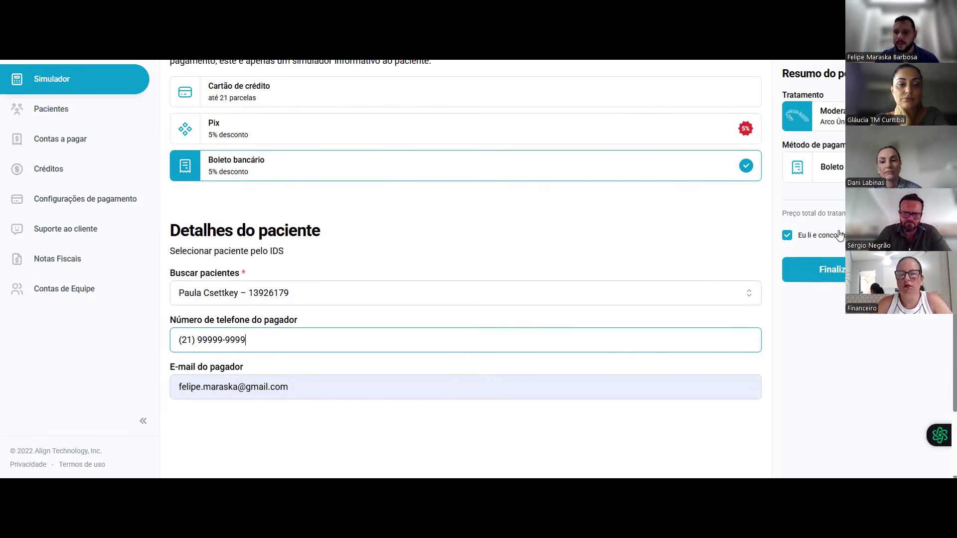
Review the partnership, treatment and payment method sections of the simulation.
scroll(842, 230, "up", 3)
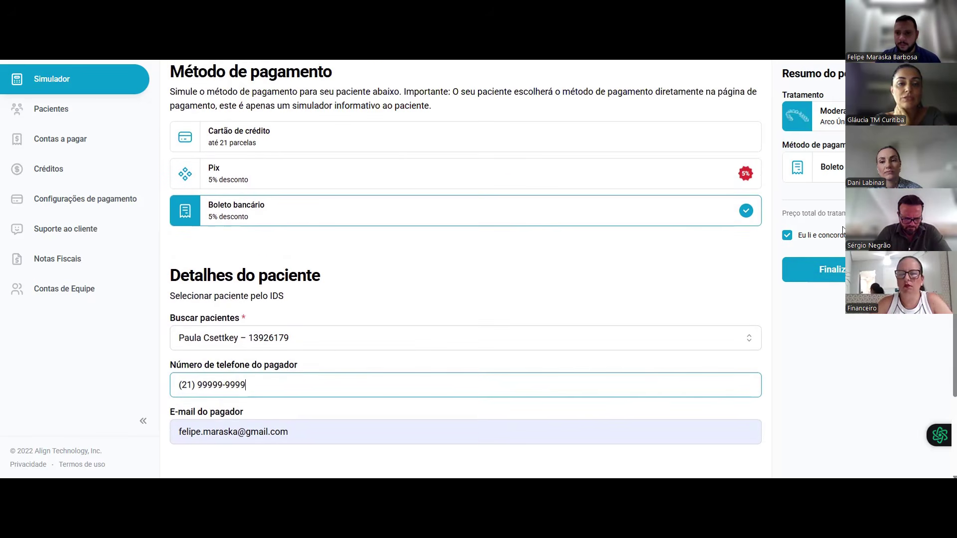
scroll(842, 230, "up", 2)
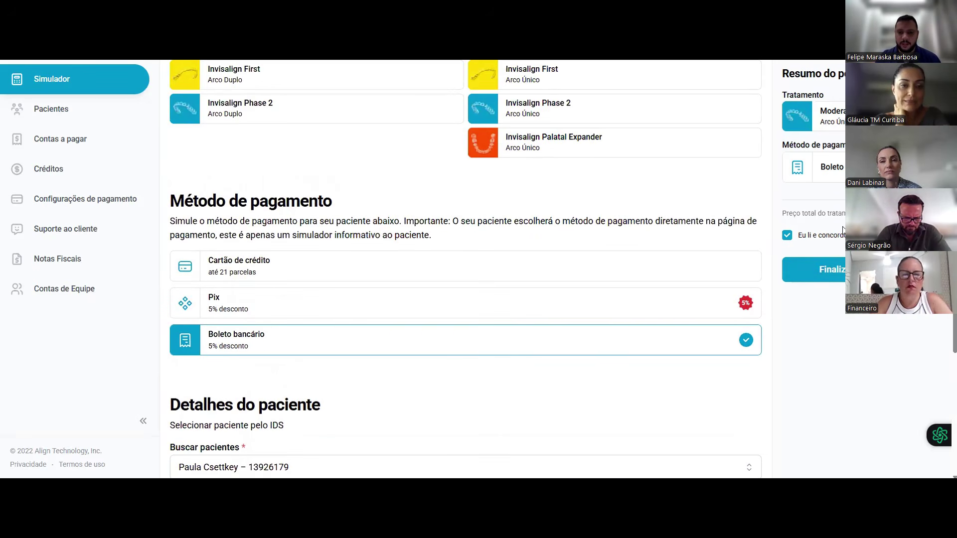
scroll(450, 333, "down", 2)
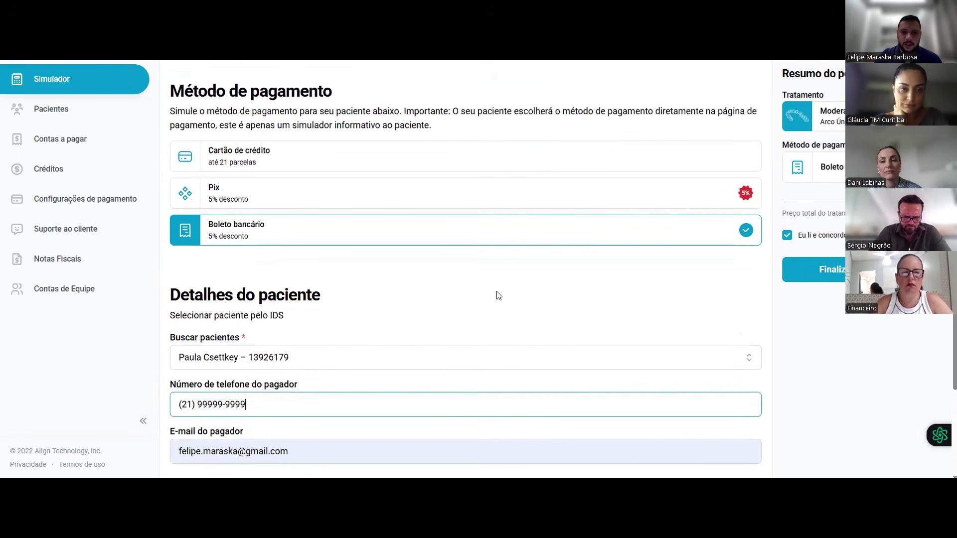
scroll(498, 295, "up", 2)
scroll(498, 295, "up", 2)
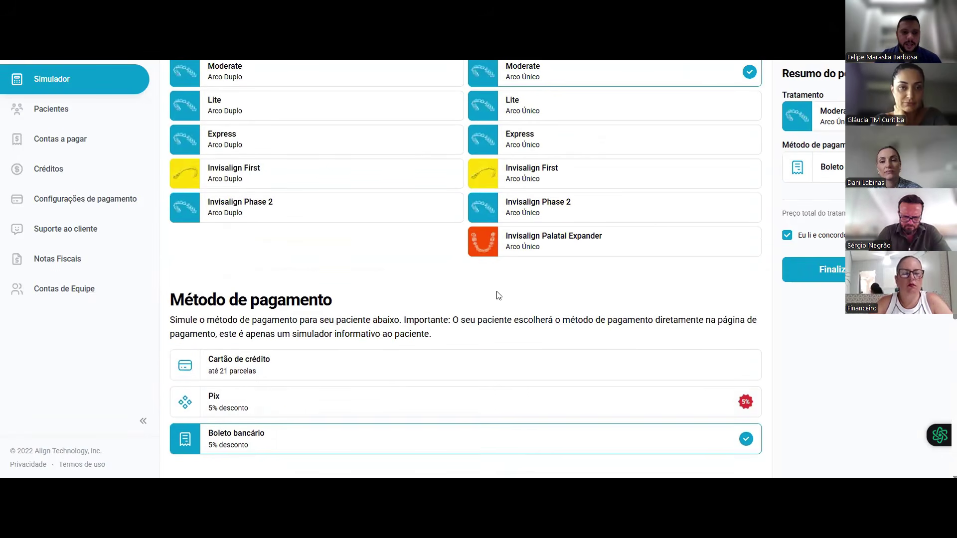
scroll(498, 296, "up", 1)
scroll(498, 295, "up", 3)
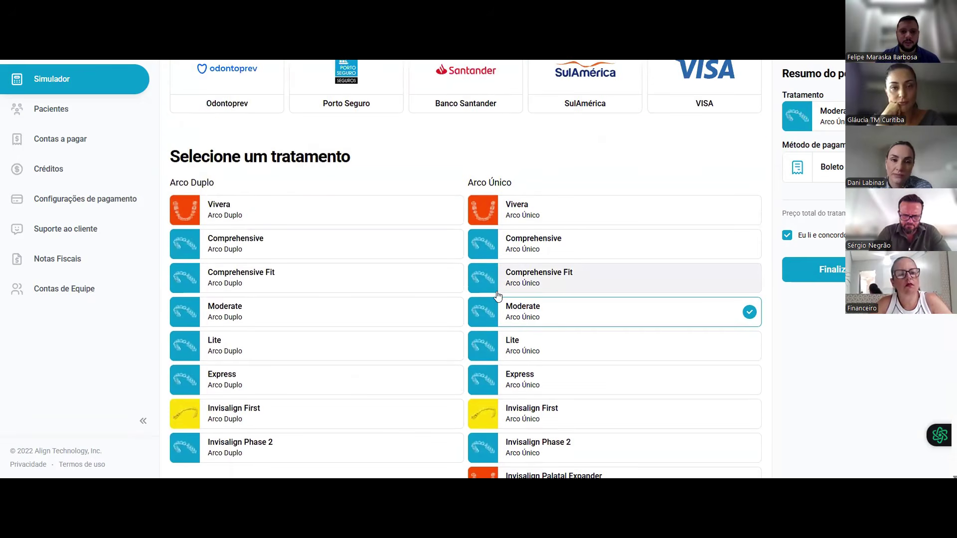
scroll(498, 295, "up", 3)
scroll(497, 296, "down", 8)
scroll(498, 295, "down", 2)
scroll(462, 250, "down", 1)
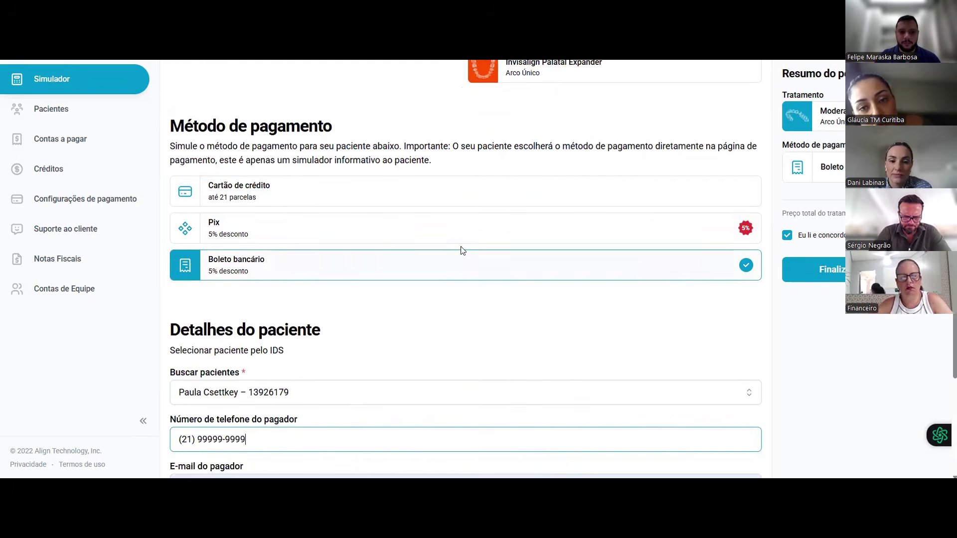
Change the payment method to Cartão de crédito with 12 installments.
left_click(386, 190)
scroll(425, 296, "down", 1)
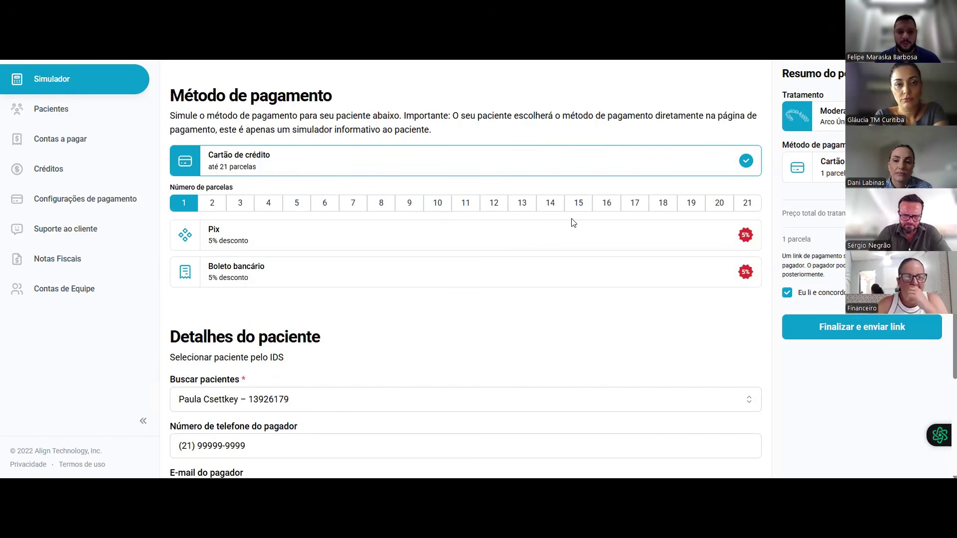
left_click(492, 208)
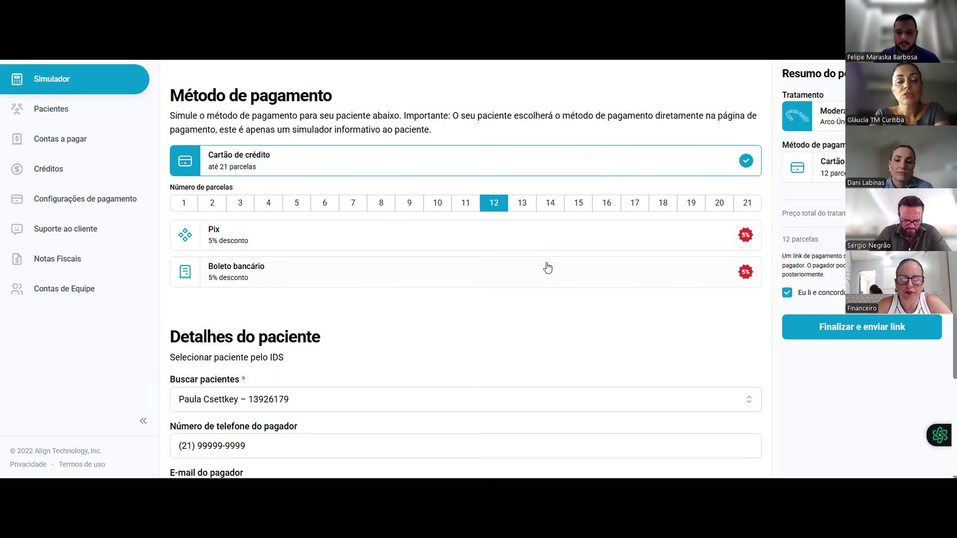
Change the partnership from Sem parceria to Banco Itaú.
scroll(548, 268, "down", 1)
scroll(547, 268, "up", 1)
scroll(547, 268, "up", 10)
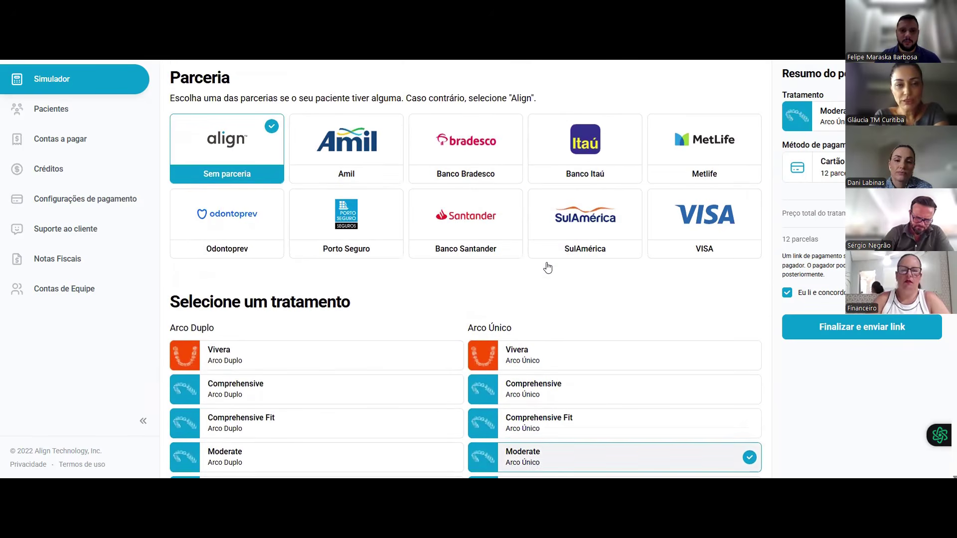
left_click(576, 181)
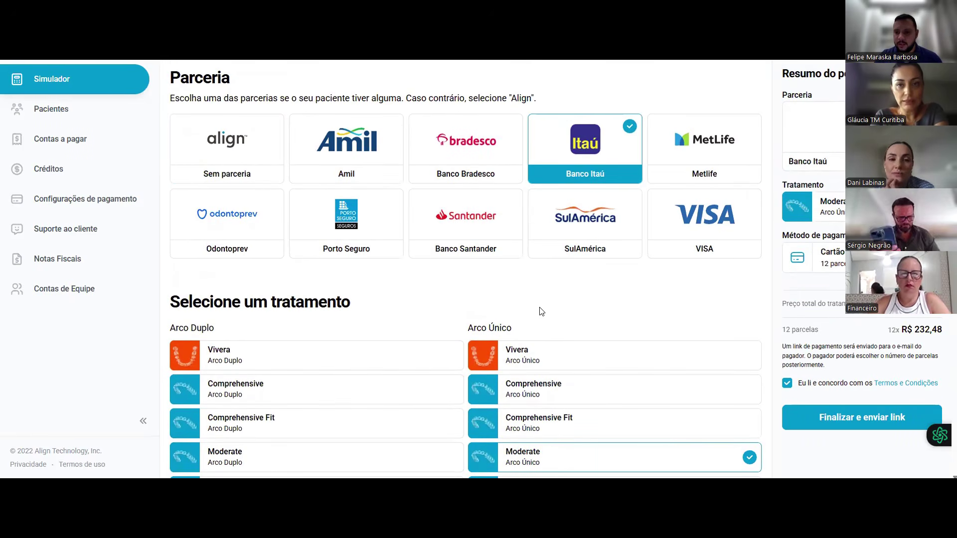
Change the selected treatment to Moderate Arco Duplo.
scroll(541, 311, "down", 3)
scroll(540, 311, "down", 5)
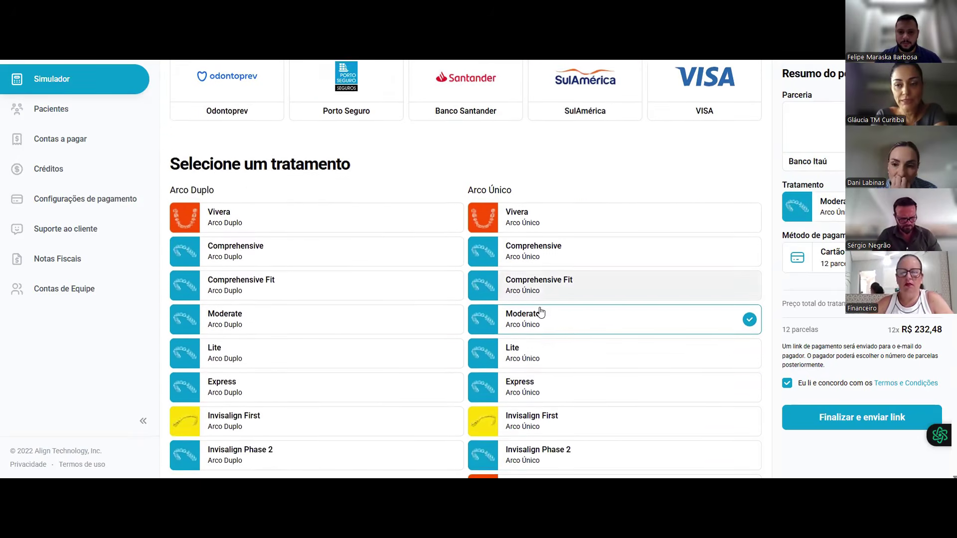
scroll(541, 312, "up", 1)
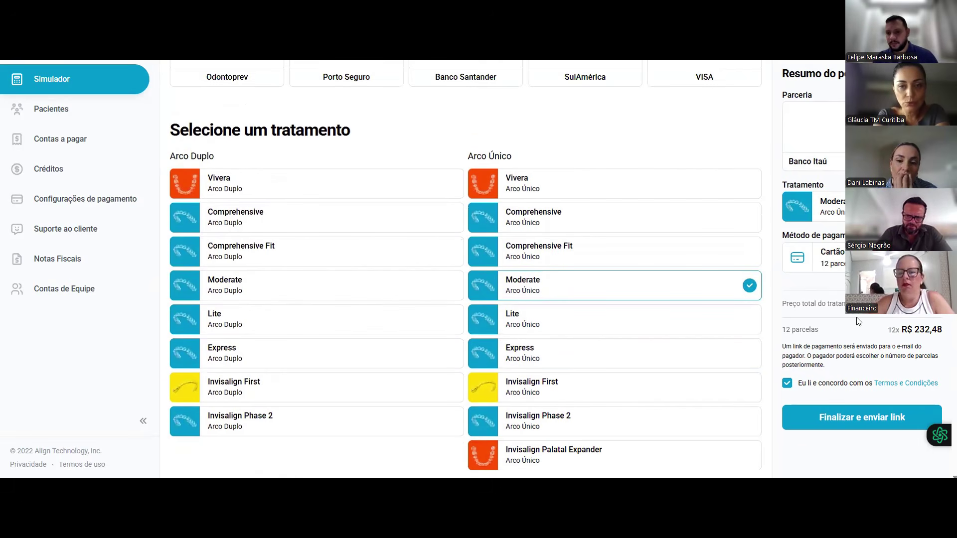
scroll(549, 309, "down", 1)
left_click(314, 259)
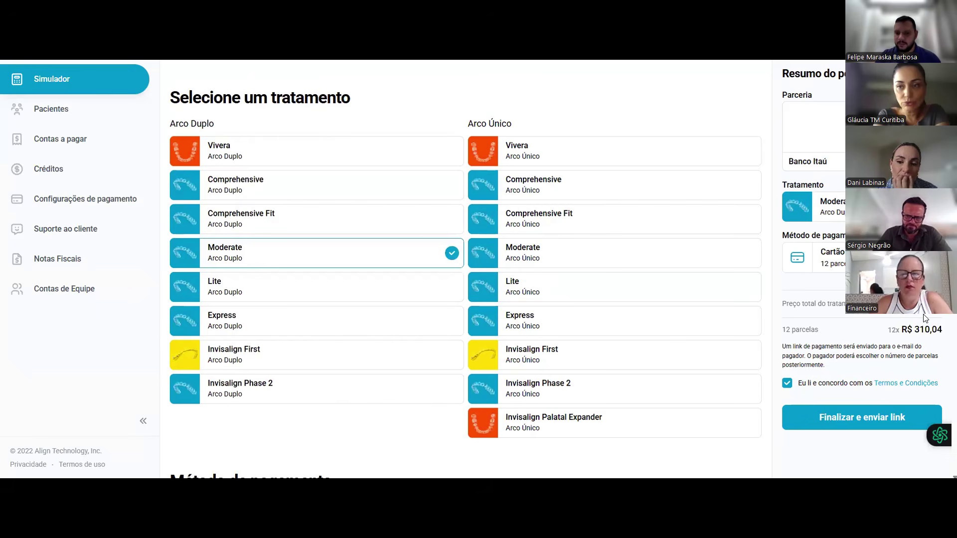
Compare Cartão de crédito payment in 12 and 21 installments for the treatment, leaving 21 selected.
scroll(884, 316, "down", 1)
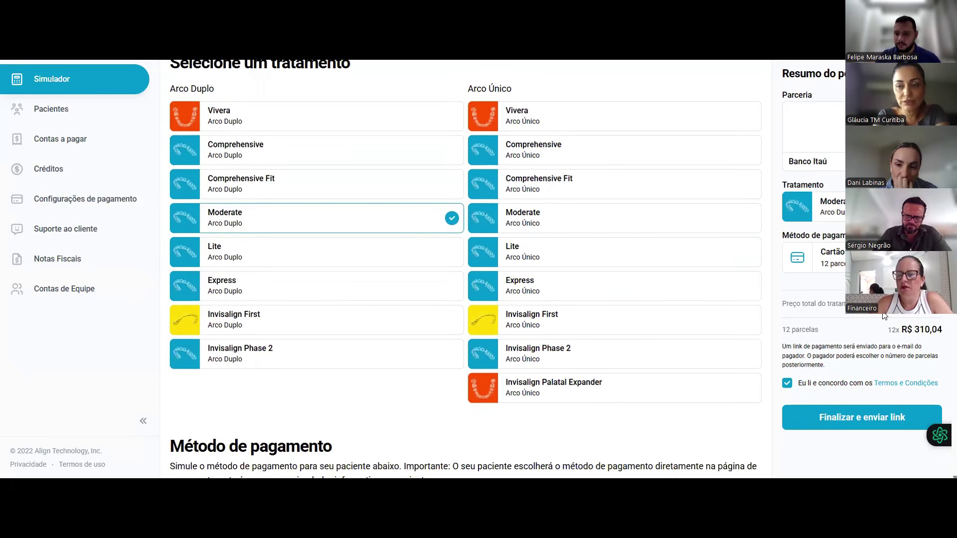
scroll(466, 269, "down", 2)
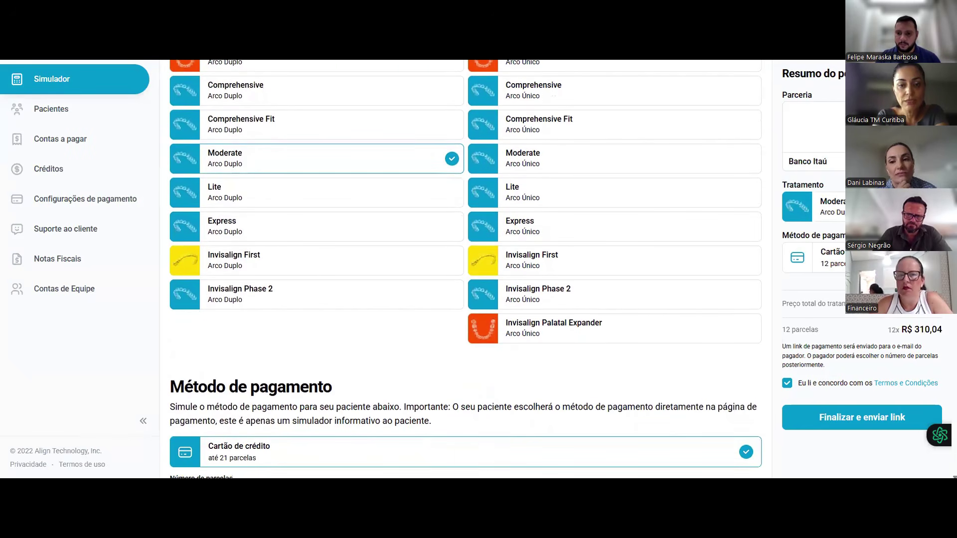
scroll(465, 269, "down", 4)
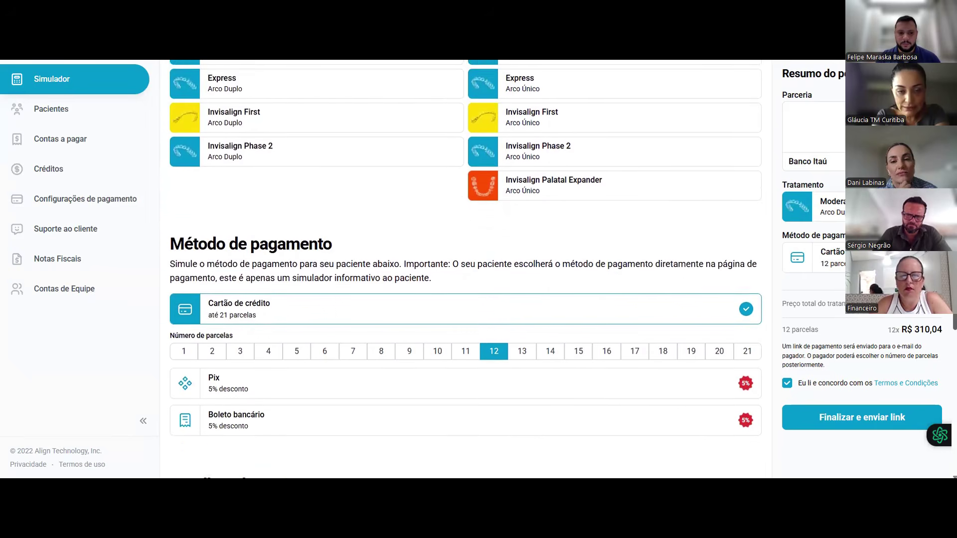
left_click(494, 335)
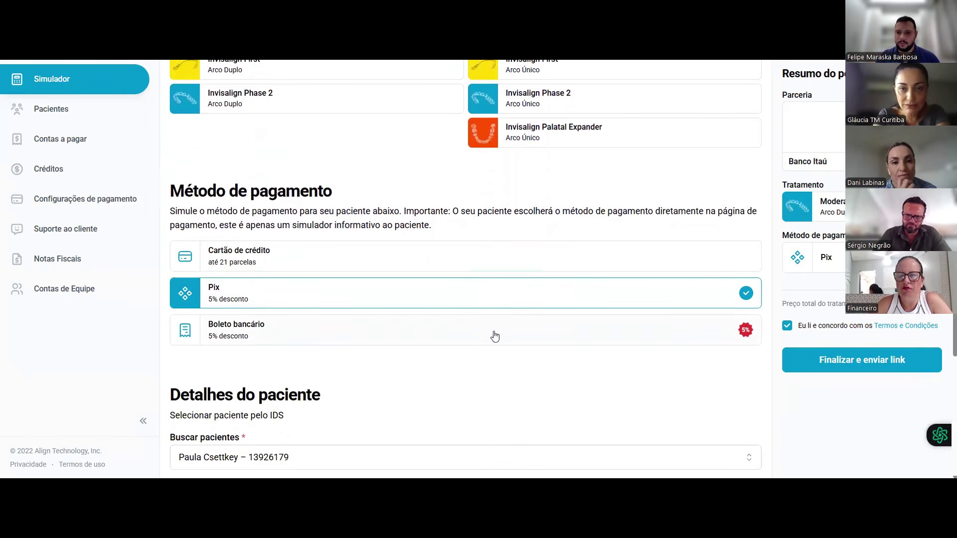
left_click(473, 253)
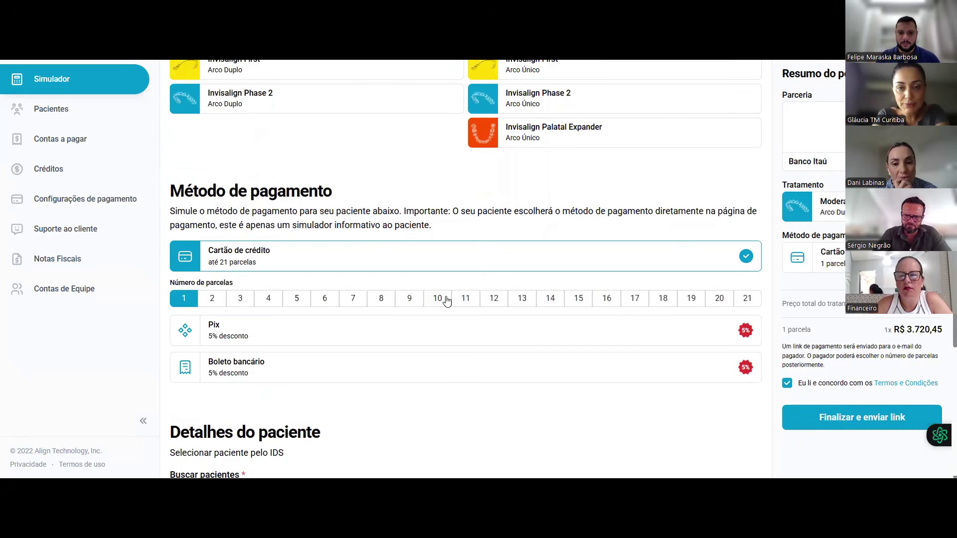
left_click(493, 300)
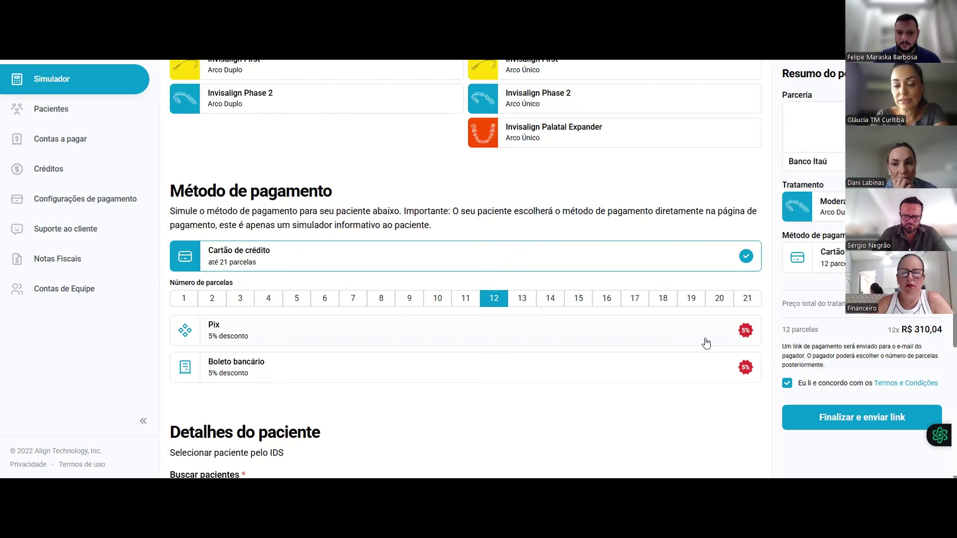
left_click(750, 299)
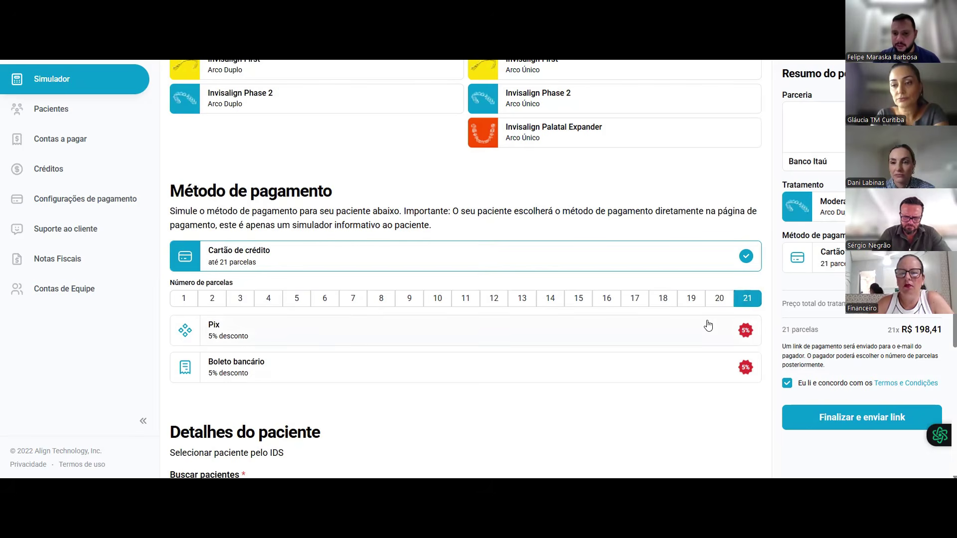
Change the payment method for the Moderate Arco Duplo treatment to Pix.
left_click_drag(915, 329, 942, 330)
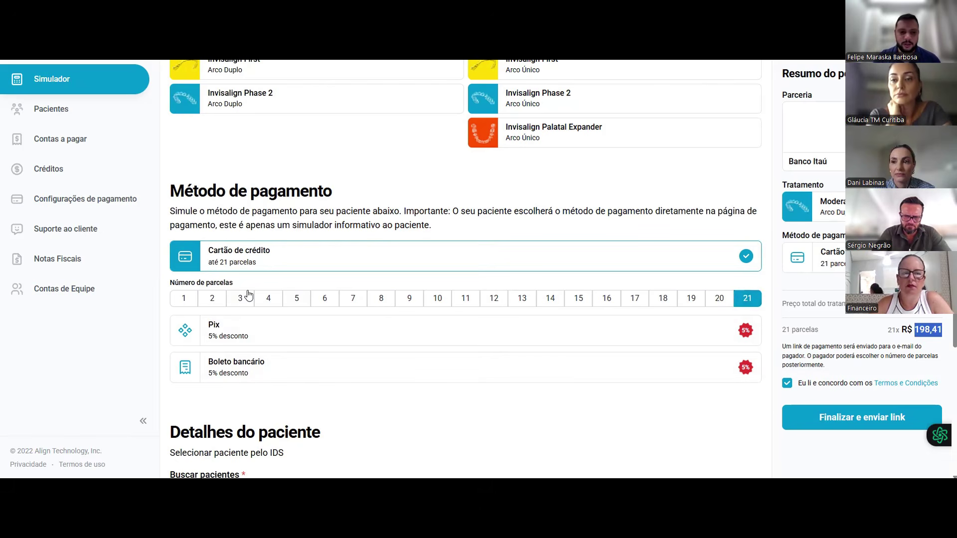
left_click(538, 340)
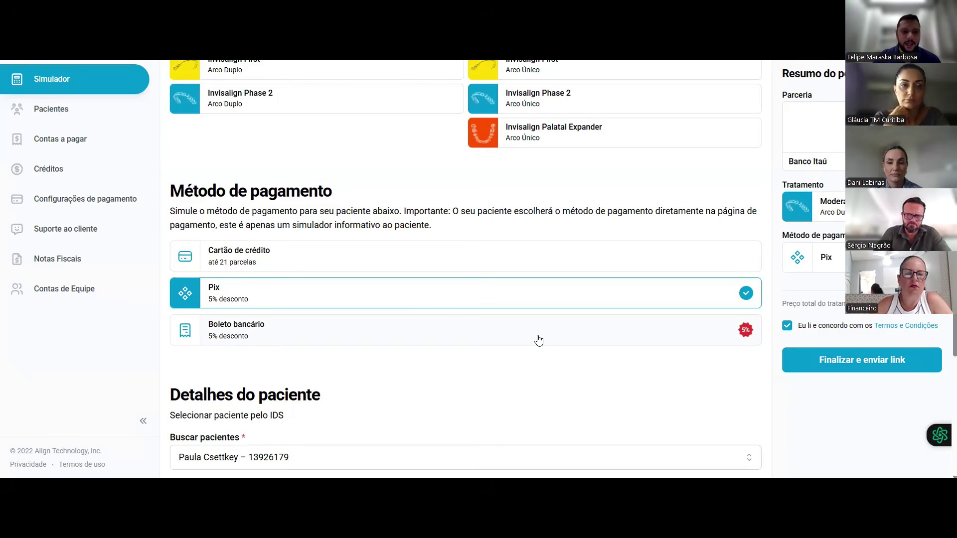
scroll(539, 340, "up", 1)
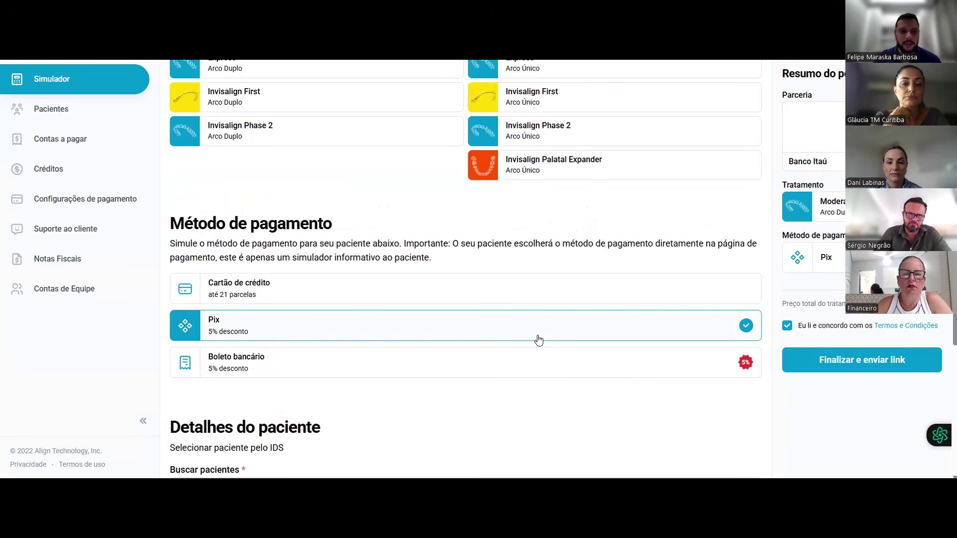
scroll(538, 341, "down", 1)
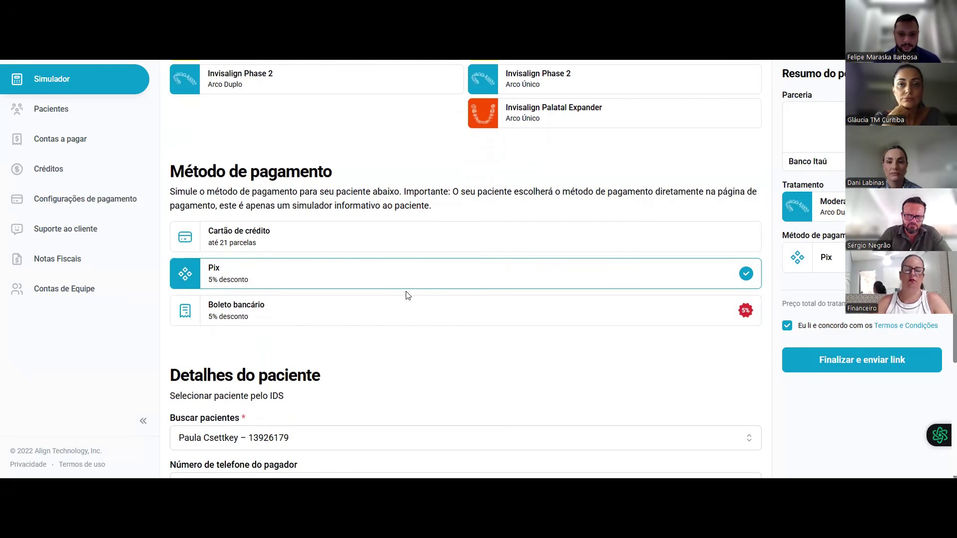
Review the payment methods, patient and payer details, treatment options and partnerships of the current simulation.
scroll(444, 305, "down", 1)
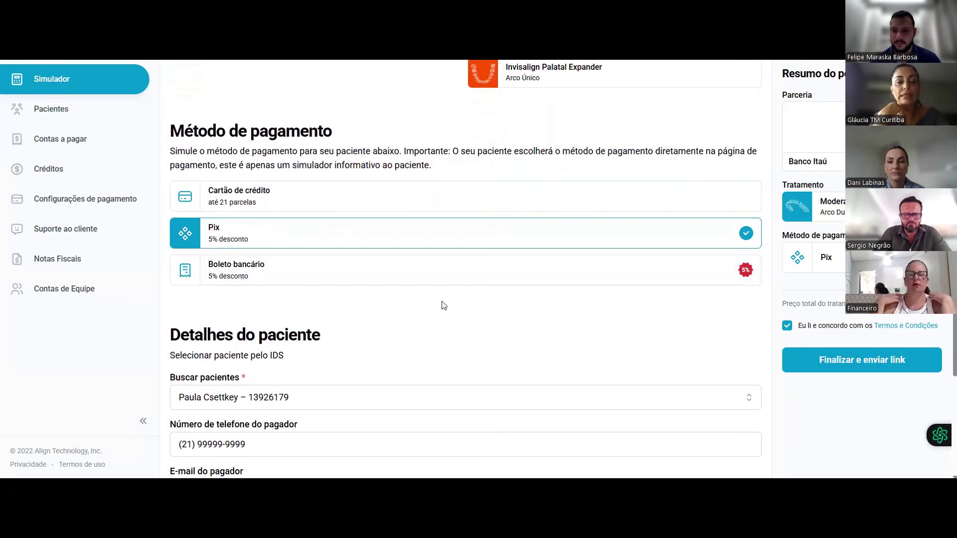
scroll(443, 305, "down", 4)
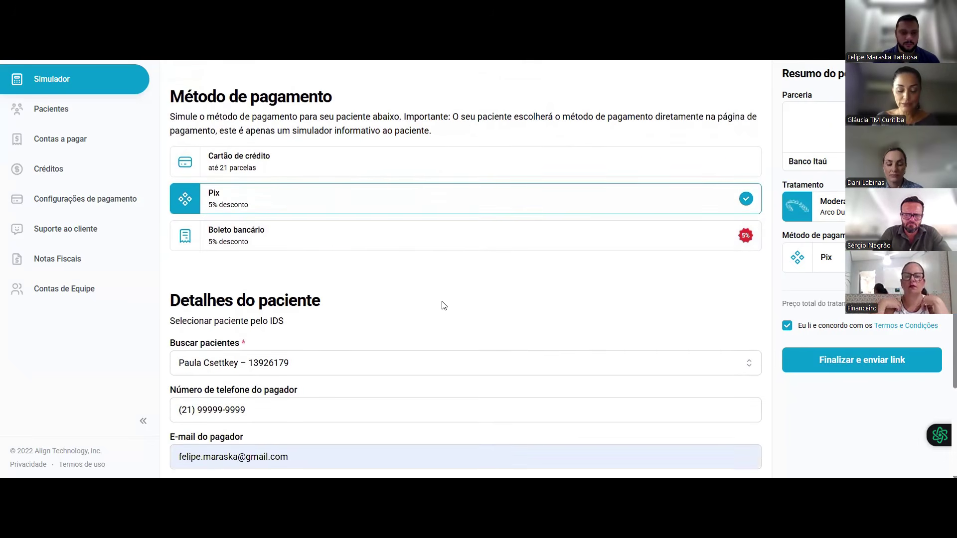
scroll(443, 305, "up", 3)
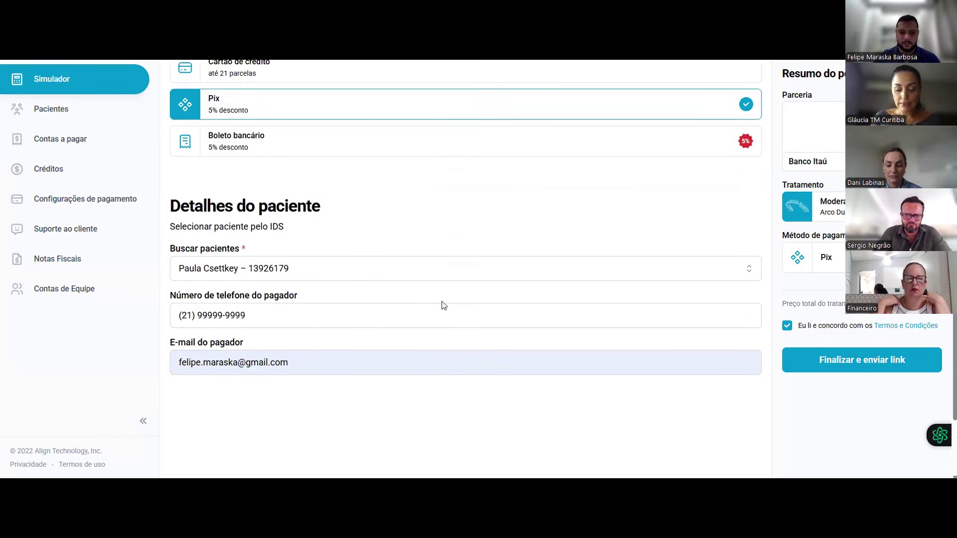
scroll(443, 305, "up", 1)
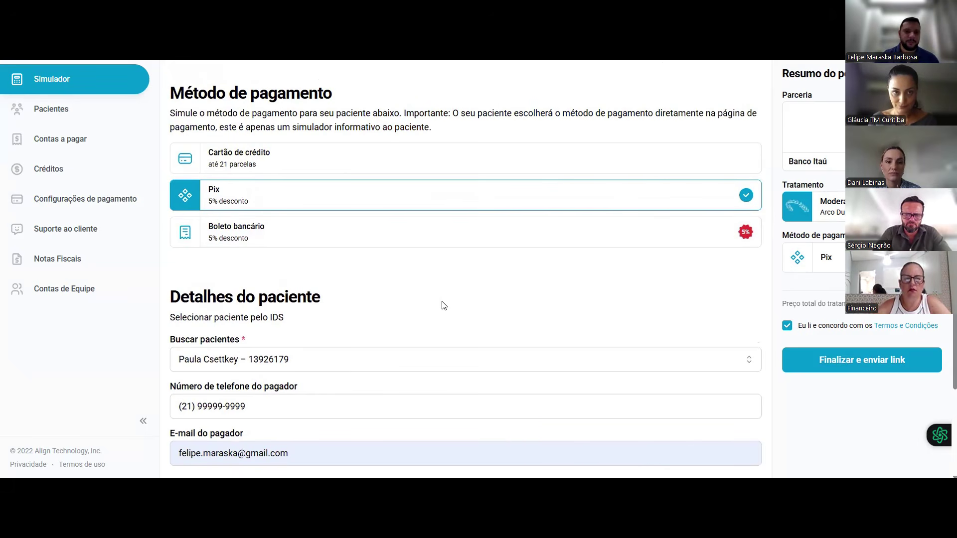
scroll(444, 305, "up", 5)
scroll(442, 305, "up", 6)
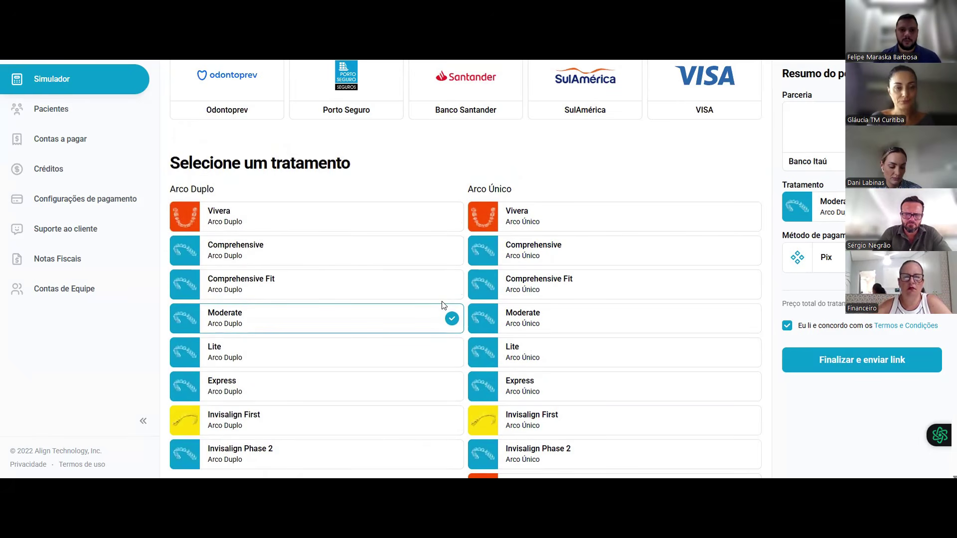
scroll(442, 304, "down", 4)
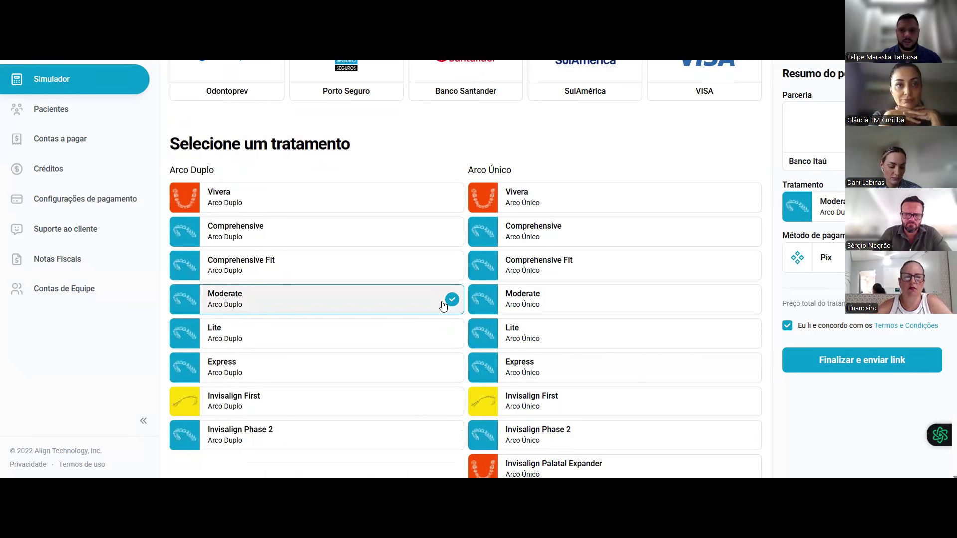
scroll(443, 305, "down", 3)
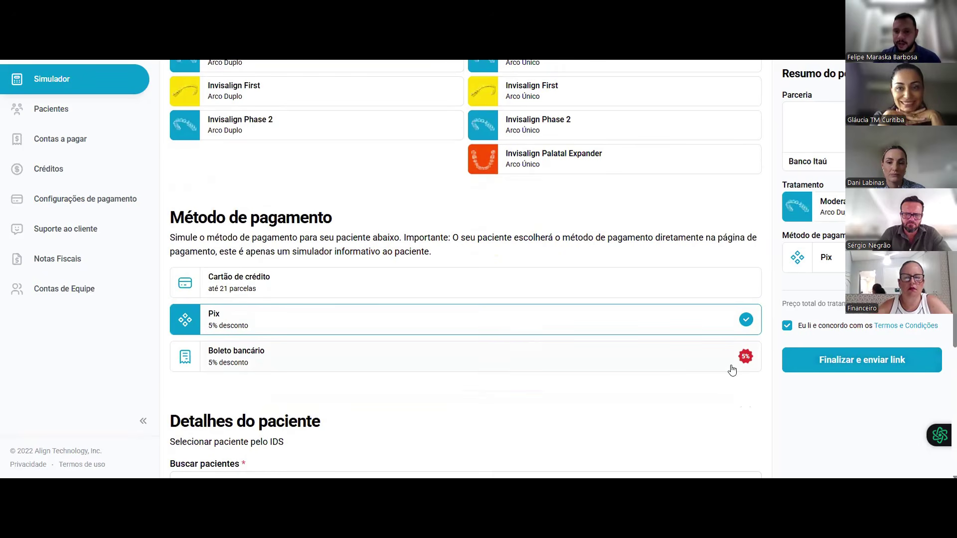
scroll(524, 311, "up", 8)
scroll(525, 312, "up", 2)
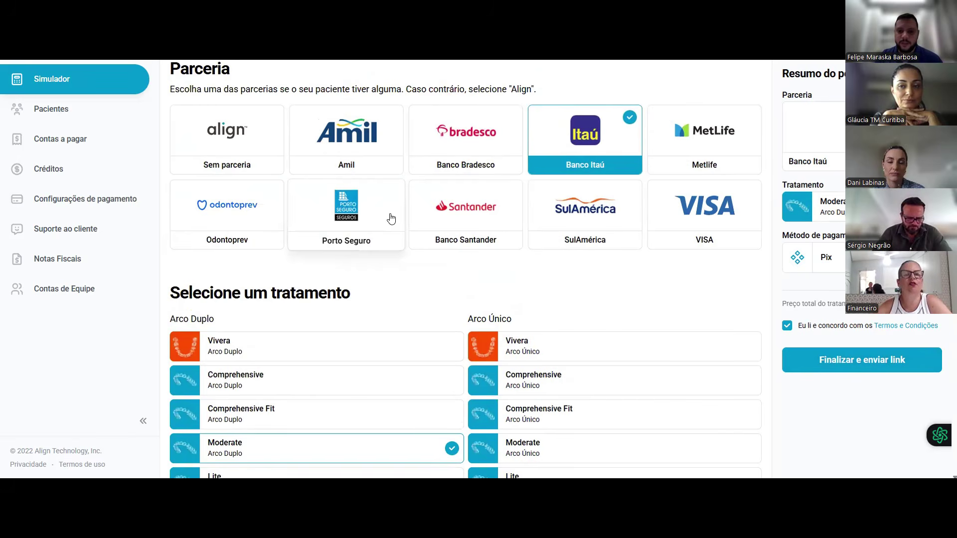
scroll(391, 219, "down", 1)
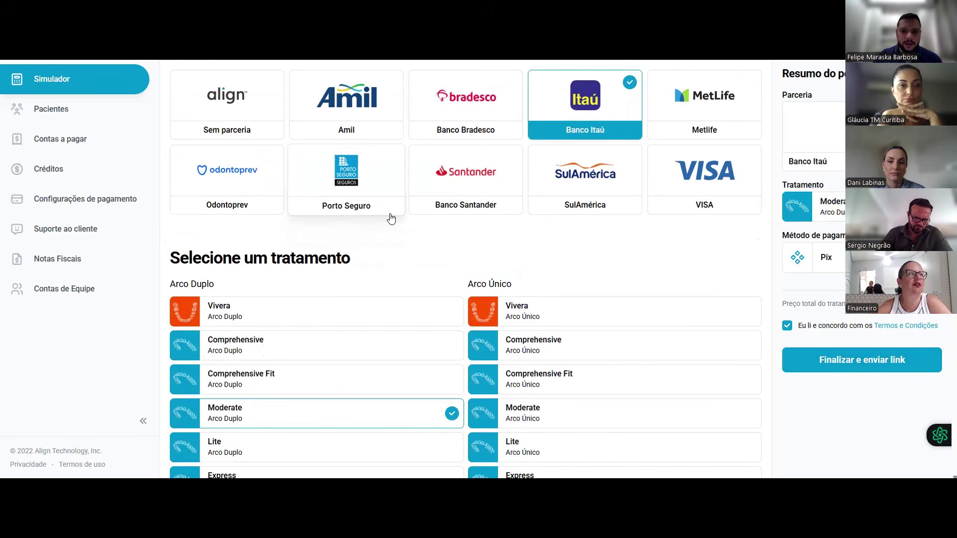
scroll(391, 217, "up", 1)
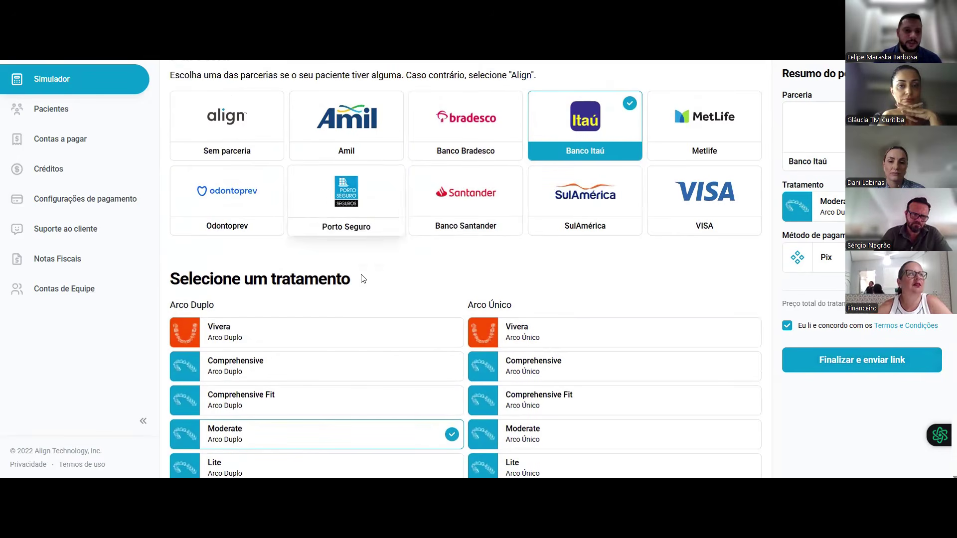
scroll(359, 312, "down", 5)
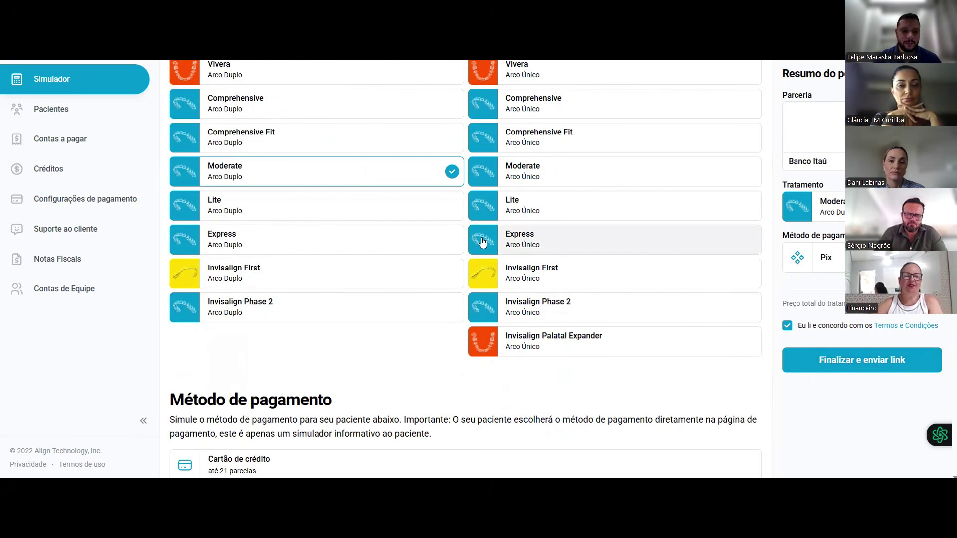
scroll(545, 329, "down", 1)
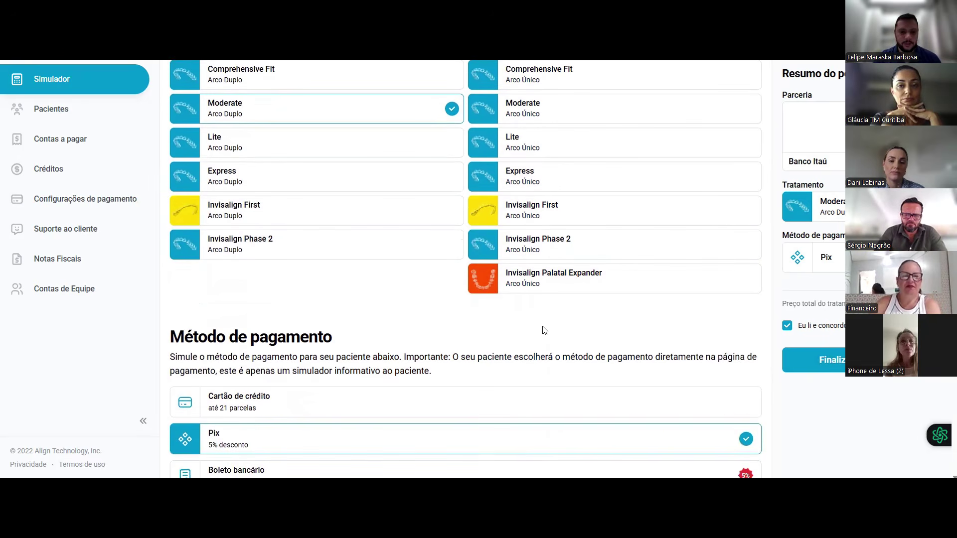
scroll(545, 330, "down", 2)
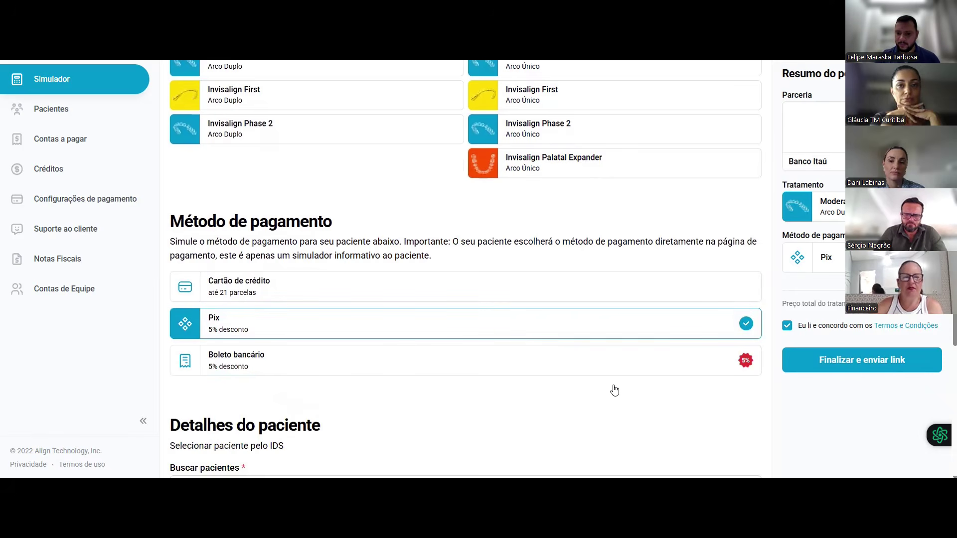
scroll(373, 197, "up", 8)
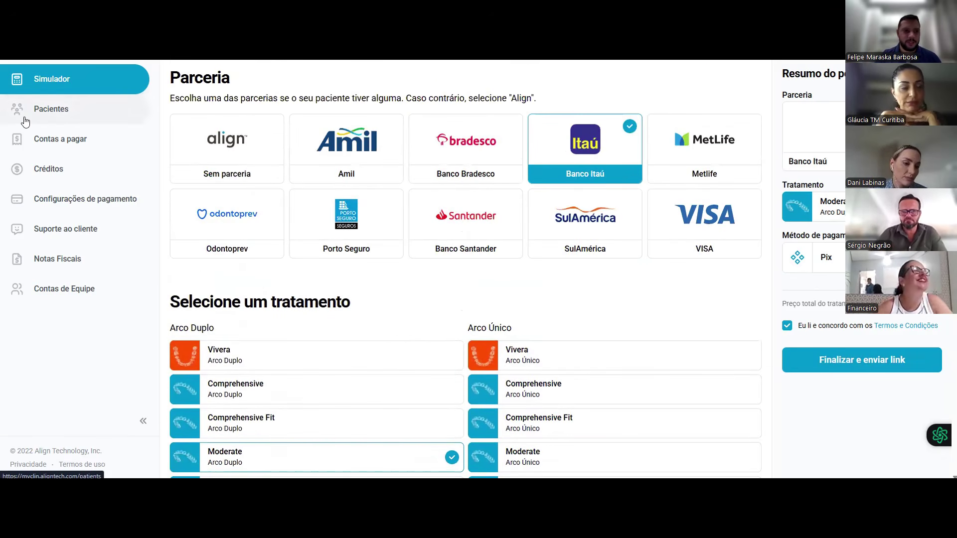
Return to the simulator's prescription model choice and examine the Invisalign Pay price table.
left_click(75, 84)
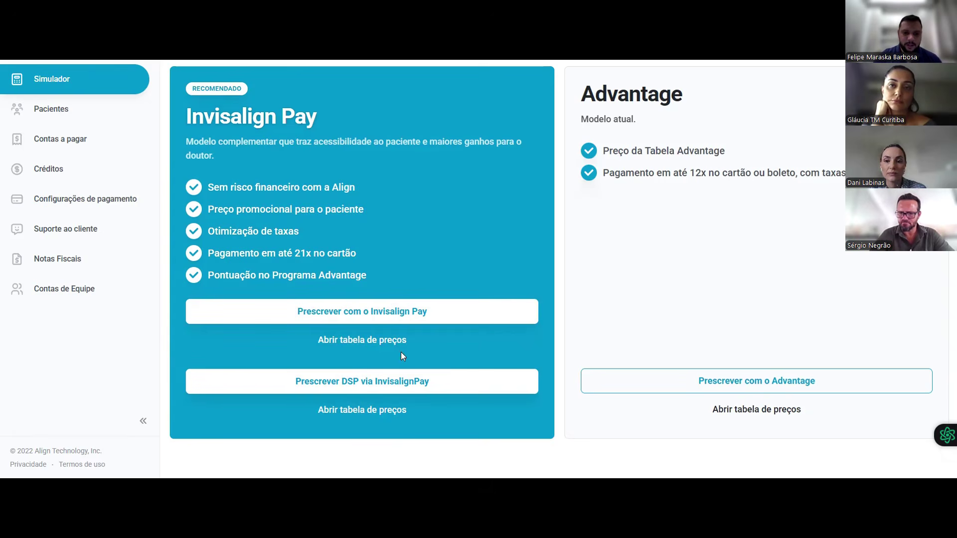
left_click(355, 350)
scroll(549, 333, "down", 3)
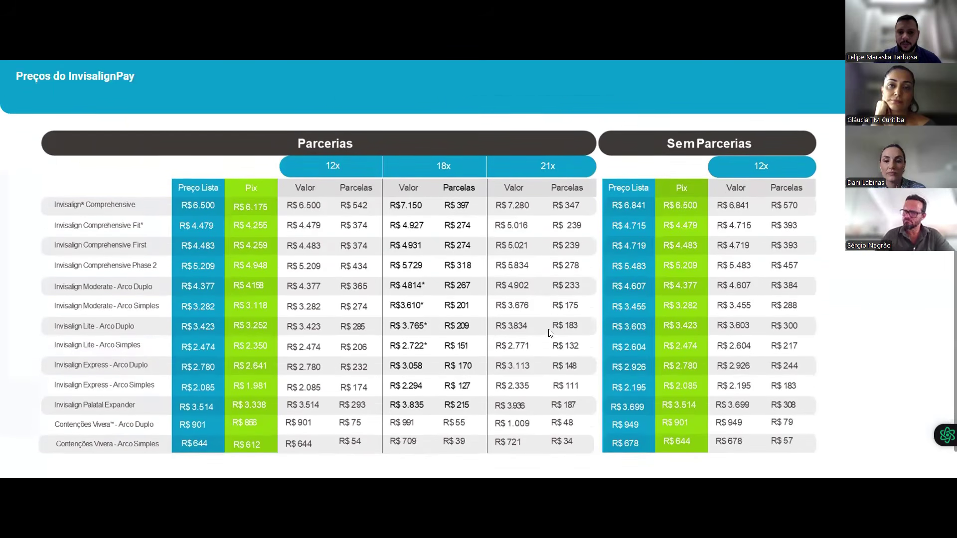
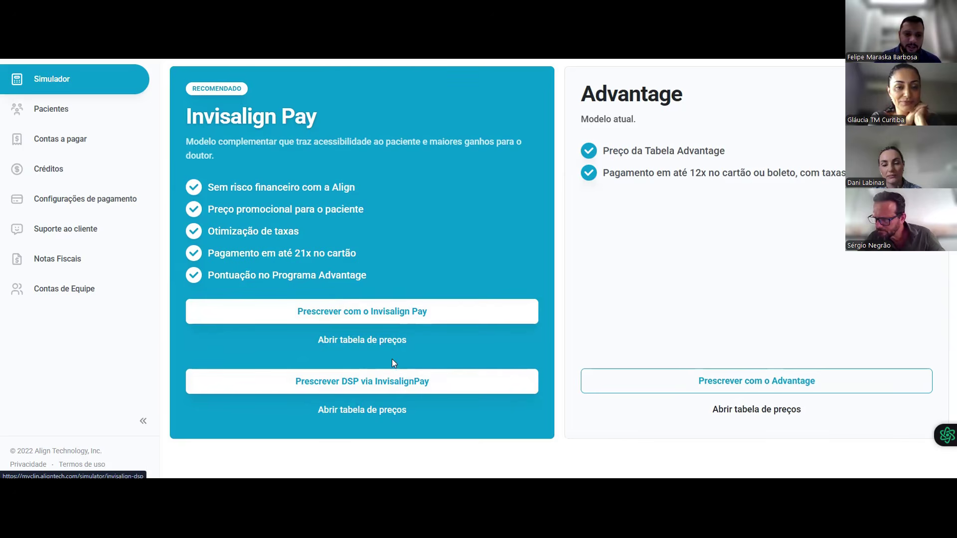
Open the DSP prescription via InvisalignPay and choose Vivera Arco Duplo with Estágios: 4 | Alinhadores: 8.
left_click(367, 382)
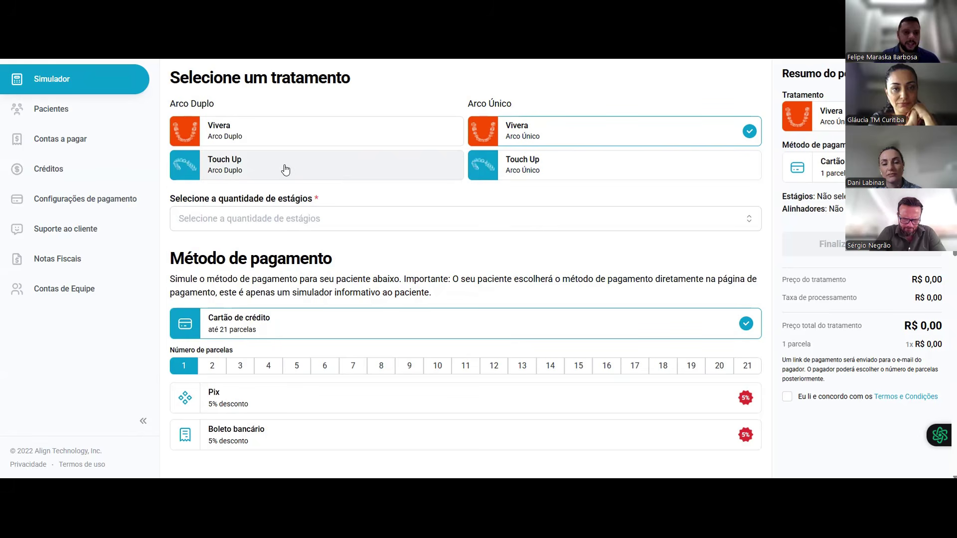
left_click(294, 139)
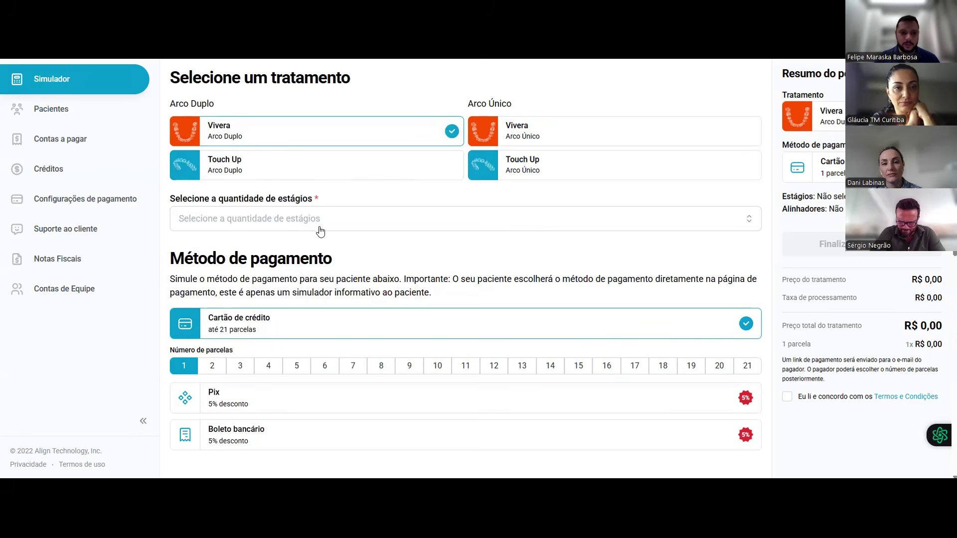
left_click(266, 223)
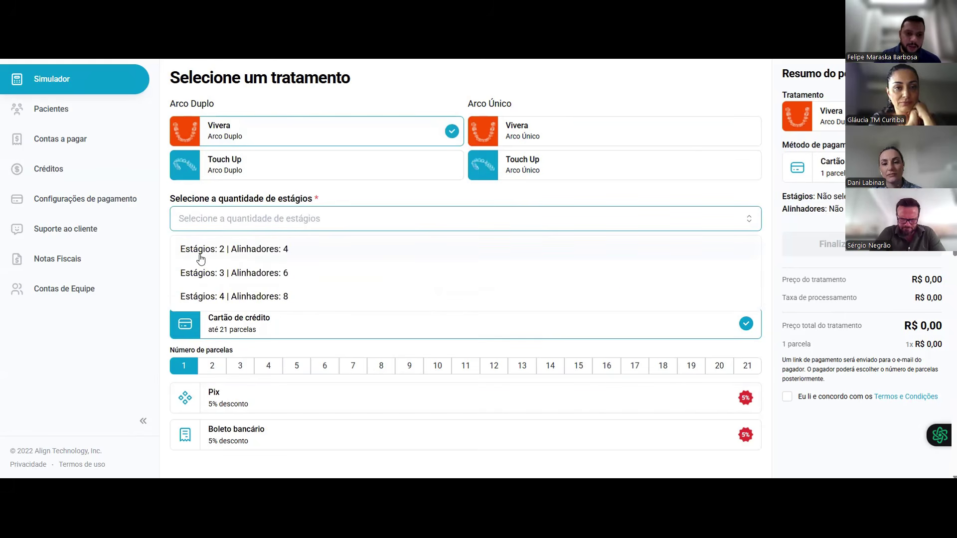
left_click(209, 302)
Compare the available stage quantities for Vivera Arco Único and Vivera Arco Duplo.
left_click(578, 138)
left_click(319, 219)
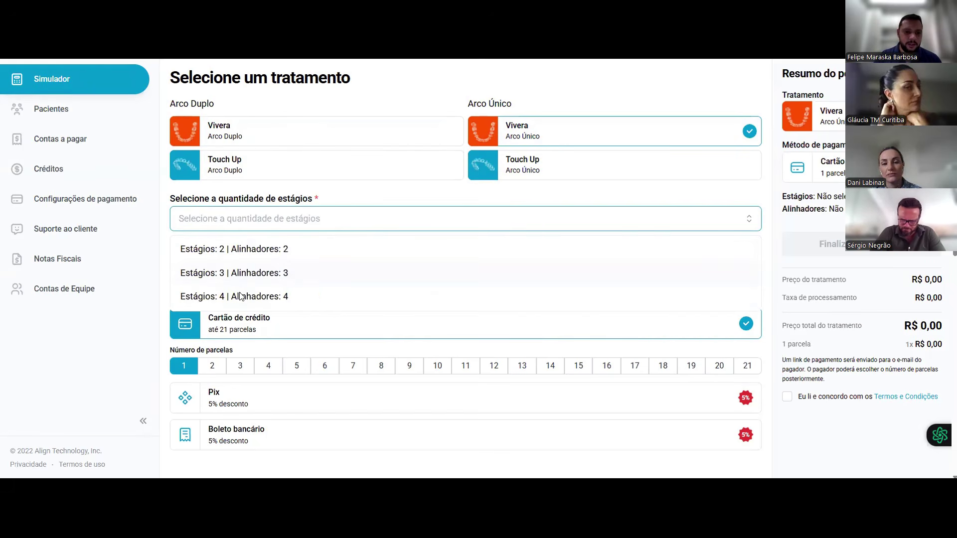
left_click(317, 142)
scroll(354, 305, "down", 2)
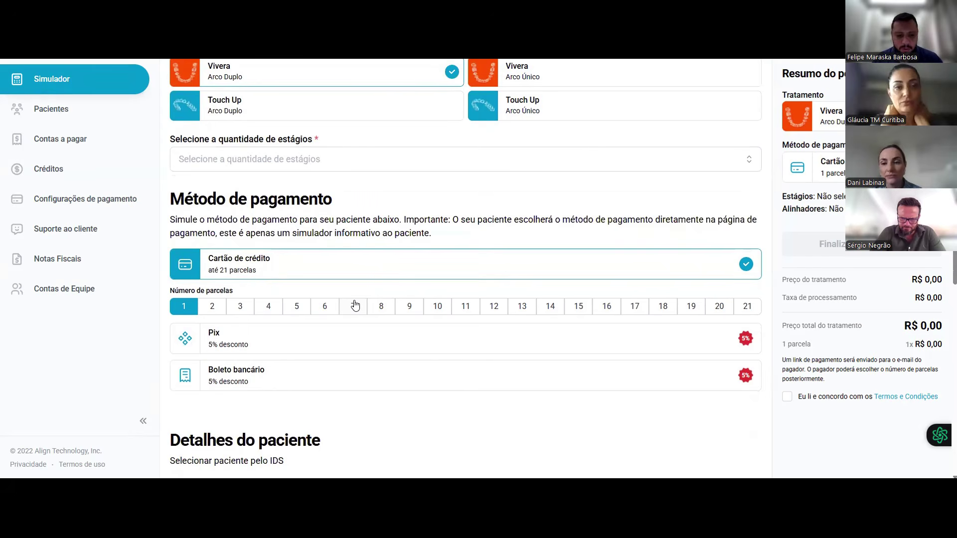
key("XF86AudioRaiseVolume")
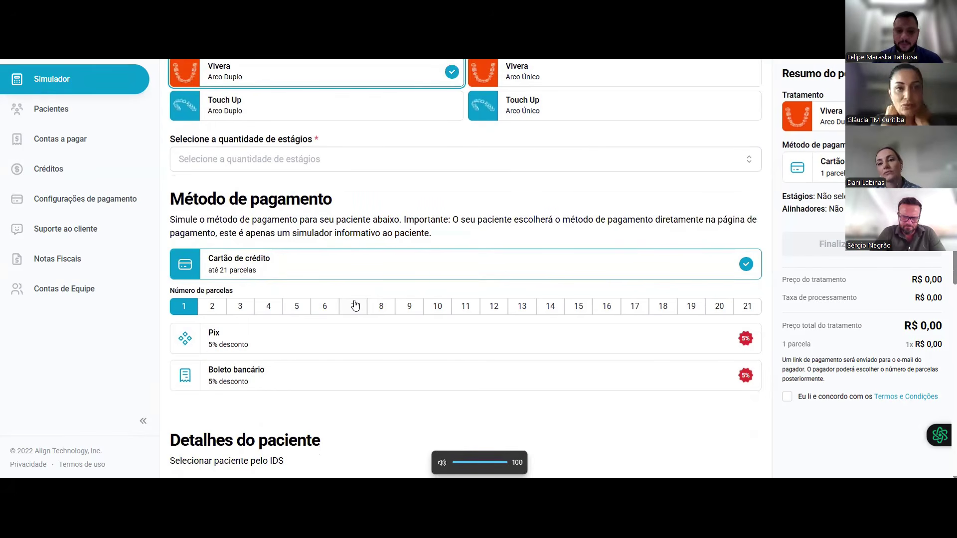
scroll(355, 188, "up", 1)
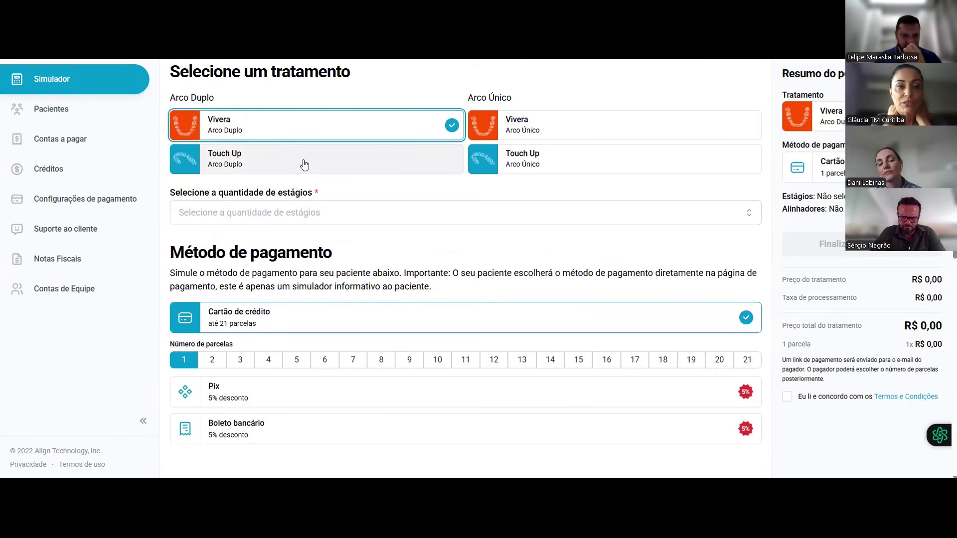
left_click(288, 218)
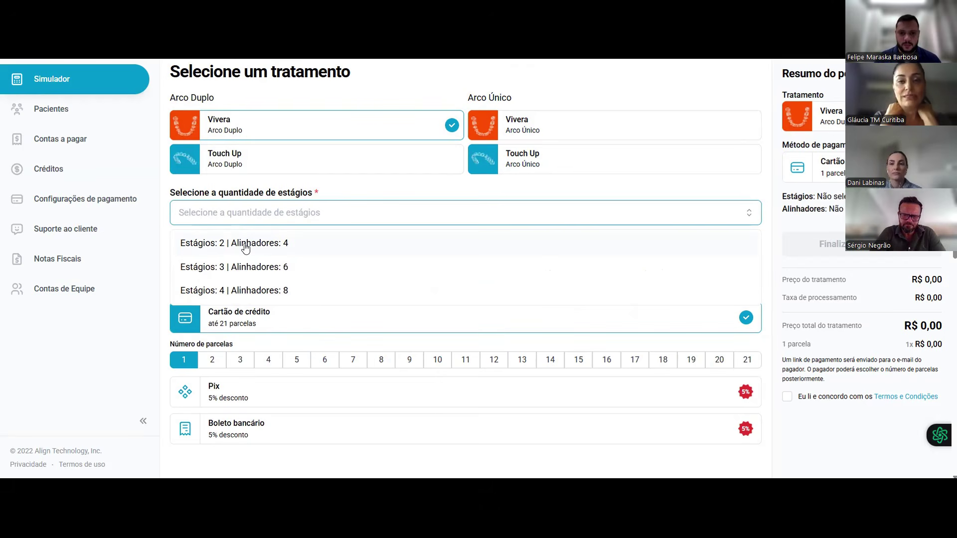
Select the Vivera Arco Único treatment with Estágios: 2 | Alinhadores: 2.
left_click(541, 127)
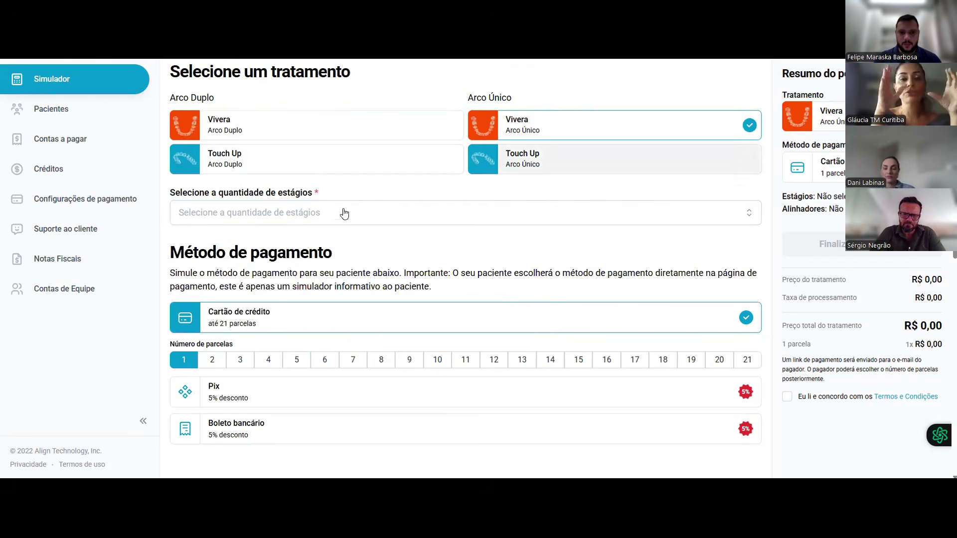
left_click(238, 216)
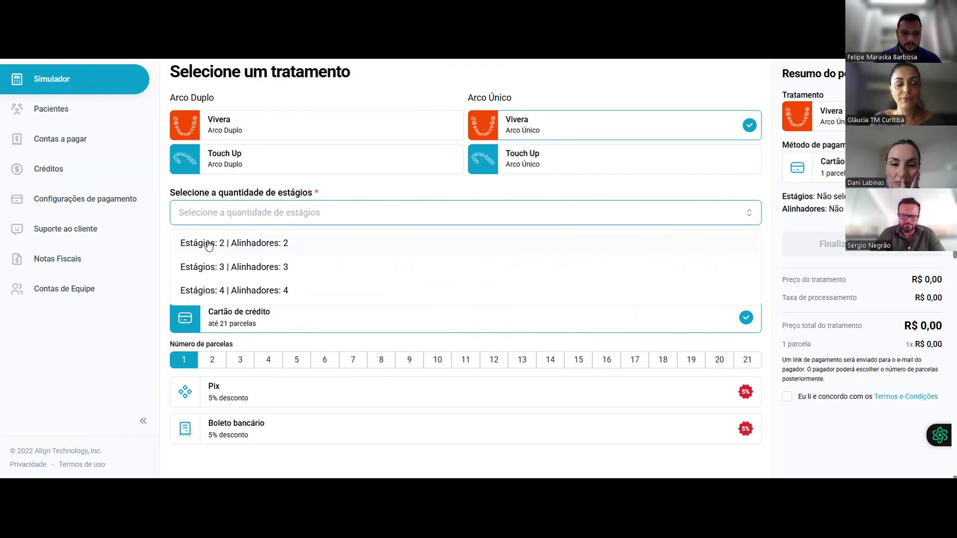
left_click(289, 243)
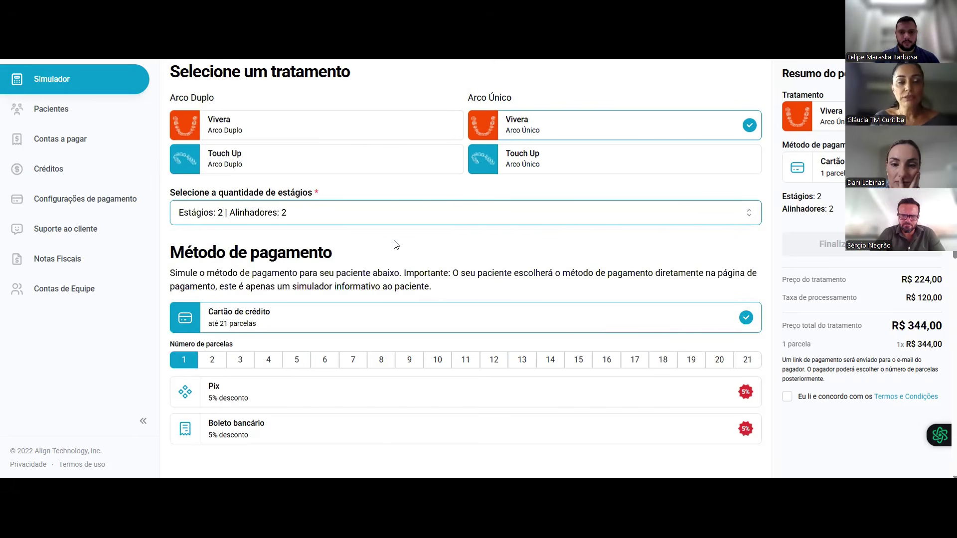
Change the stage quantity for Vivera Arco Único to Estágios: 4 | Alinhadores: 4.
scroll(566, 220, "down", 1)
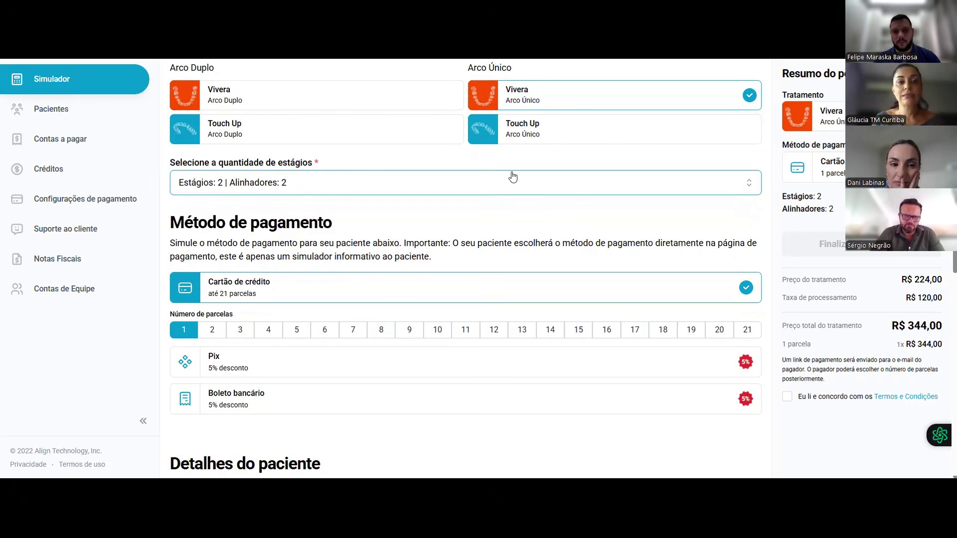
left_click(367, 185)
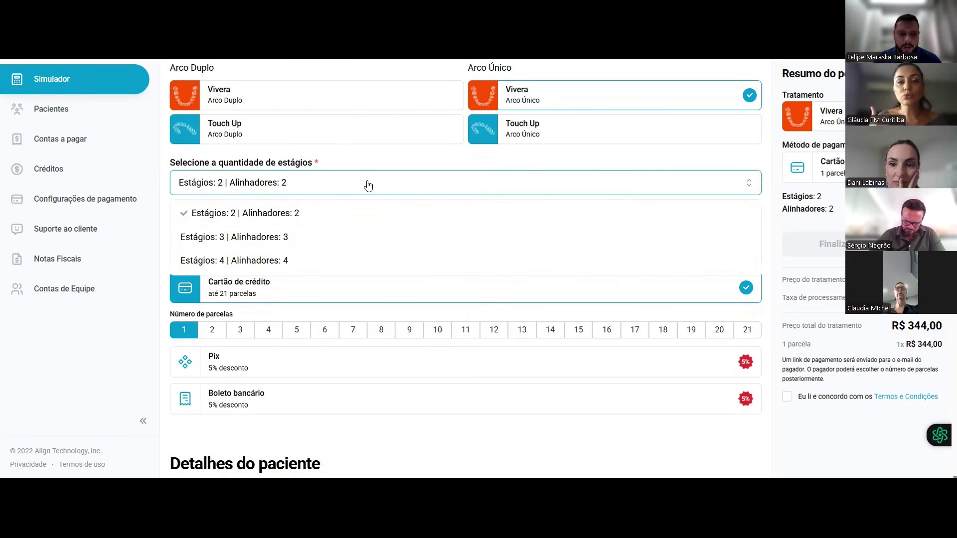
left_click(246, 264)
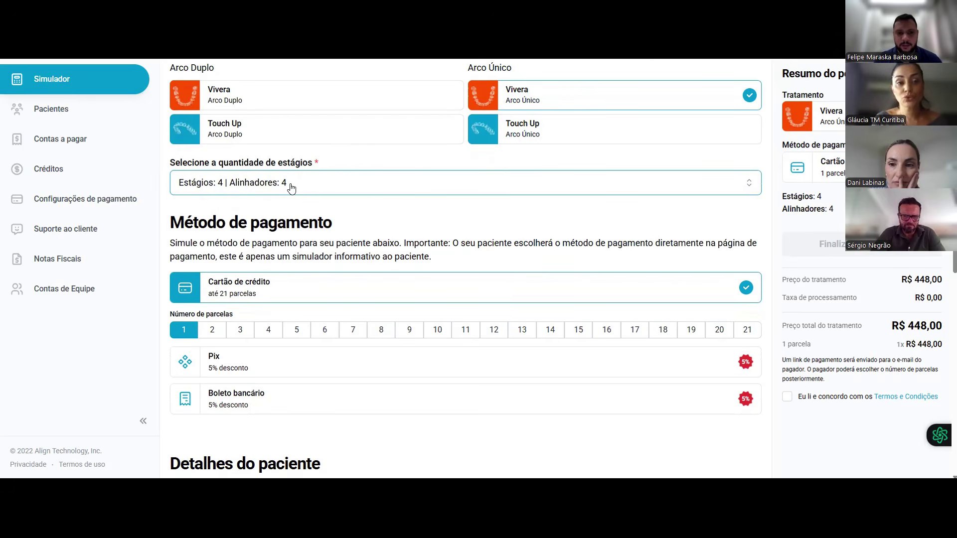
Select the Vivera Arco Duplo treatment with Estágios: 2 | Alinhadores: 4.
left_click(262, 97)
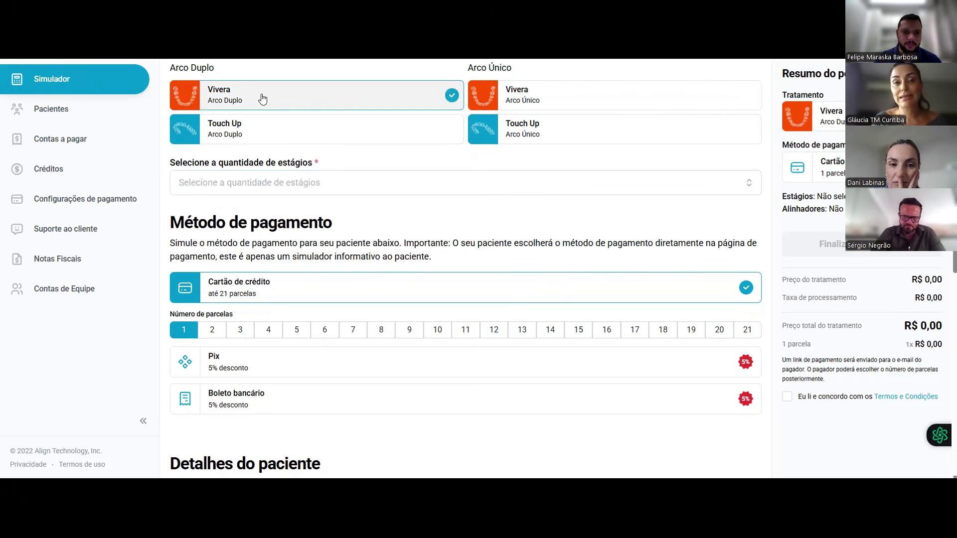
left_click(271, 184)
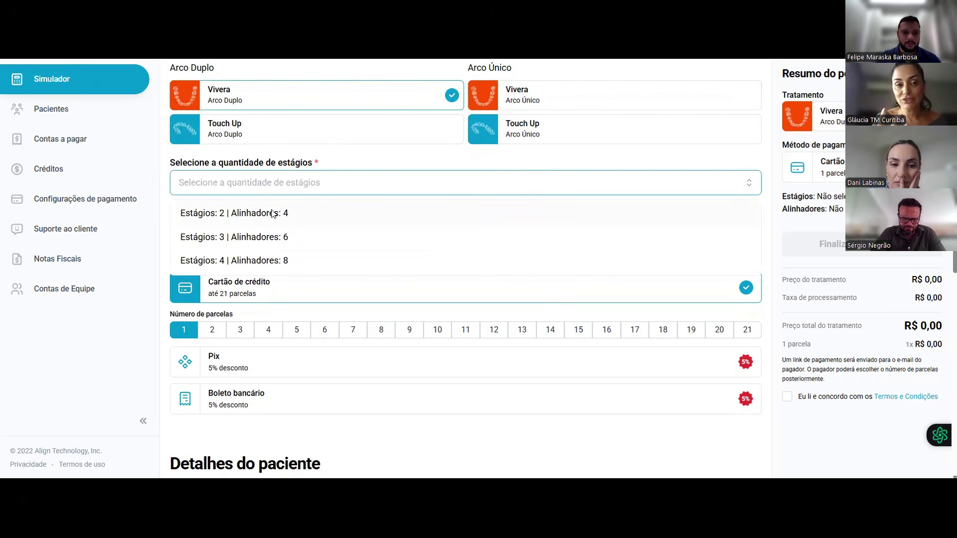
left_click(227, 215)
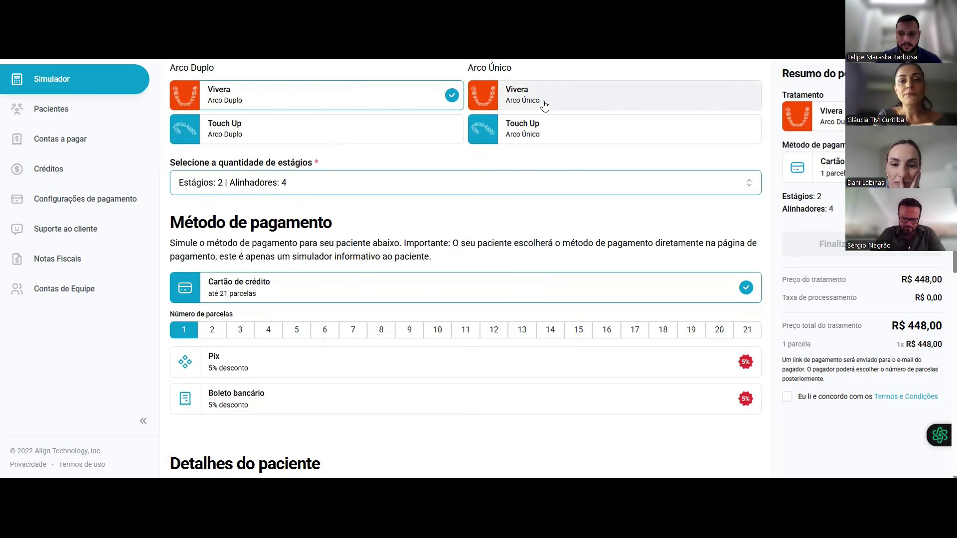
Switch the treatment to Vivera Arco Único with Estágios: 2 | Alinhadores: 2 and highlight the Taxa de processamento line in the summary.
left_click(582, 104)
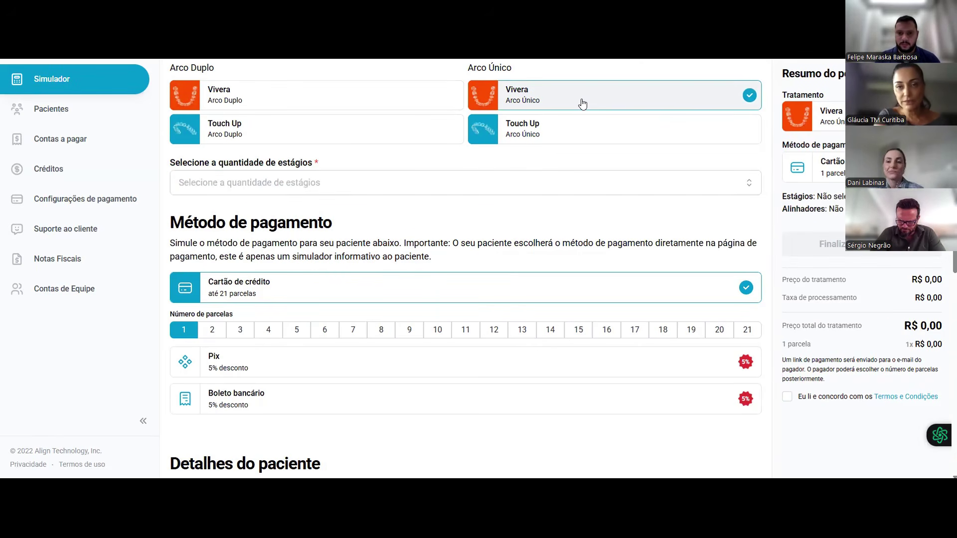
left_click(387, 182)
left_click(293, 219)
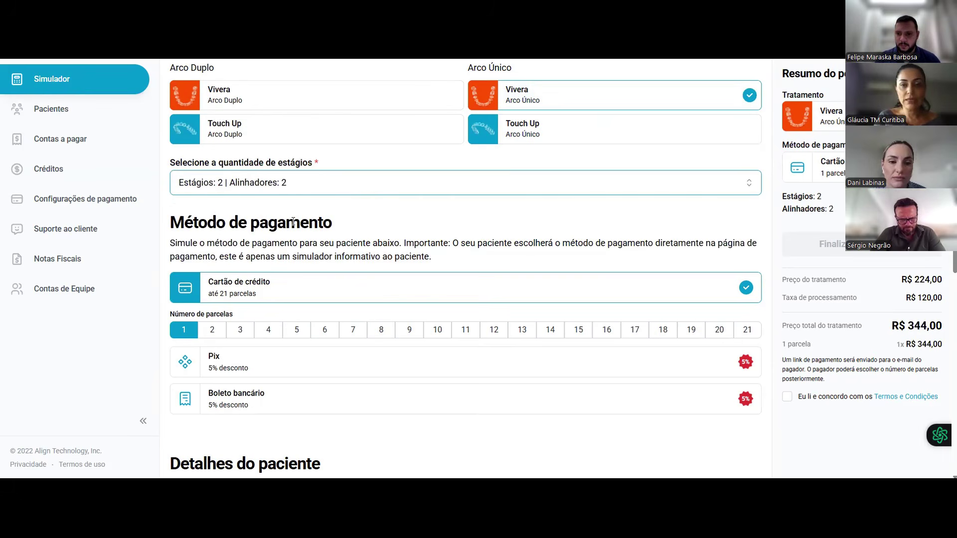
left_click_drag(782, 300, 942, 299)
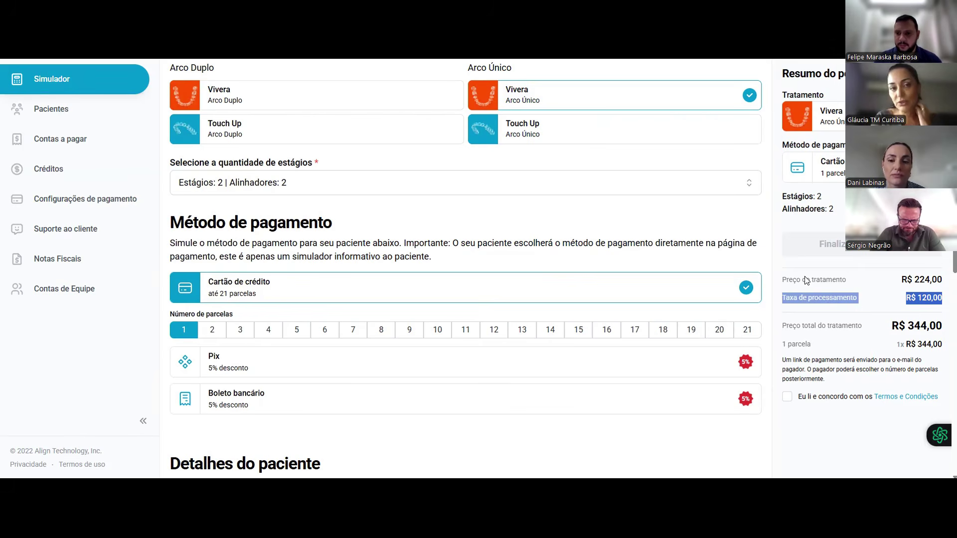
Choose the Touch Up Arco Duplo treatment with Estágios: 5 | Alinhadores: 10.
left_click(294, 96)
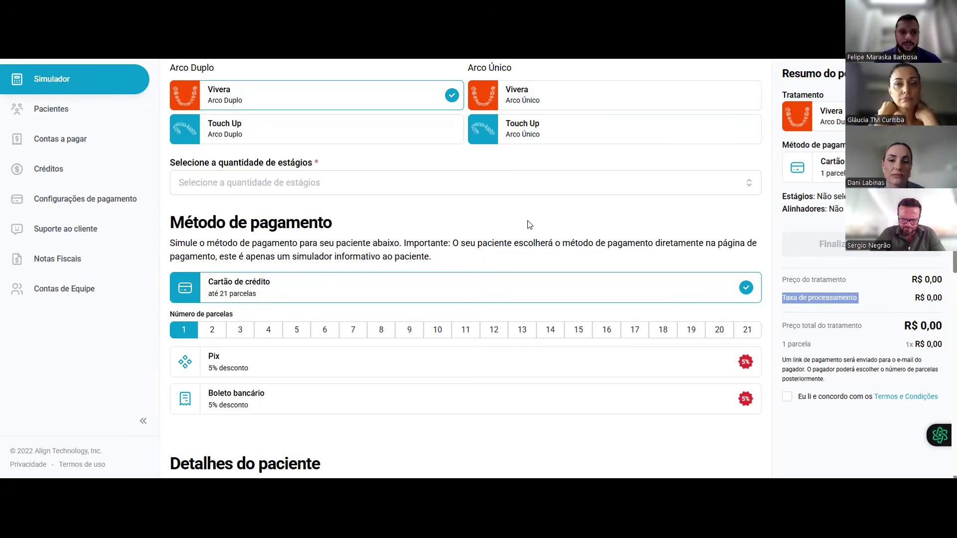
left_click(275, 136)
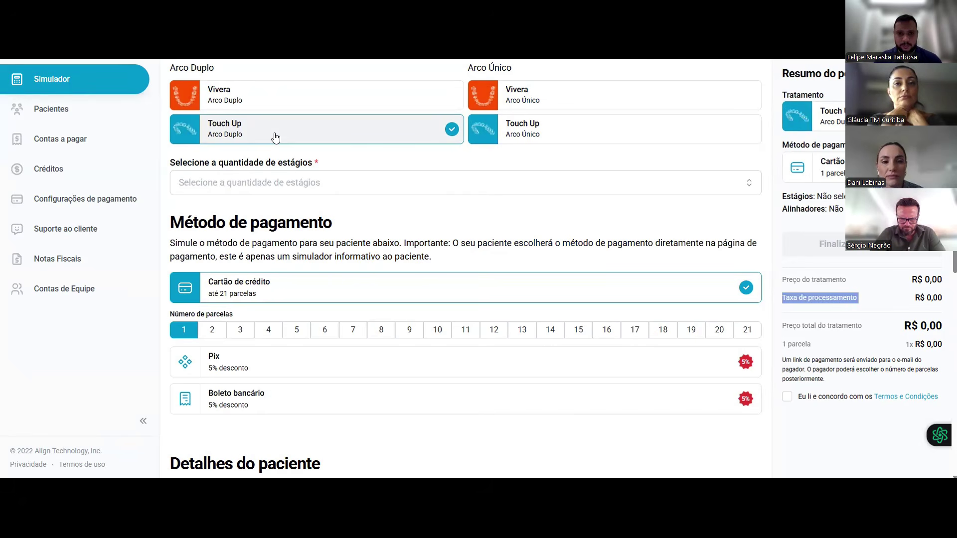
scroll(292, 185, "down", 1)
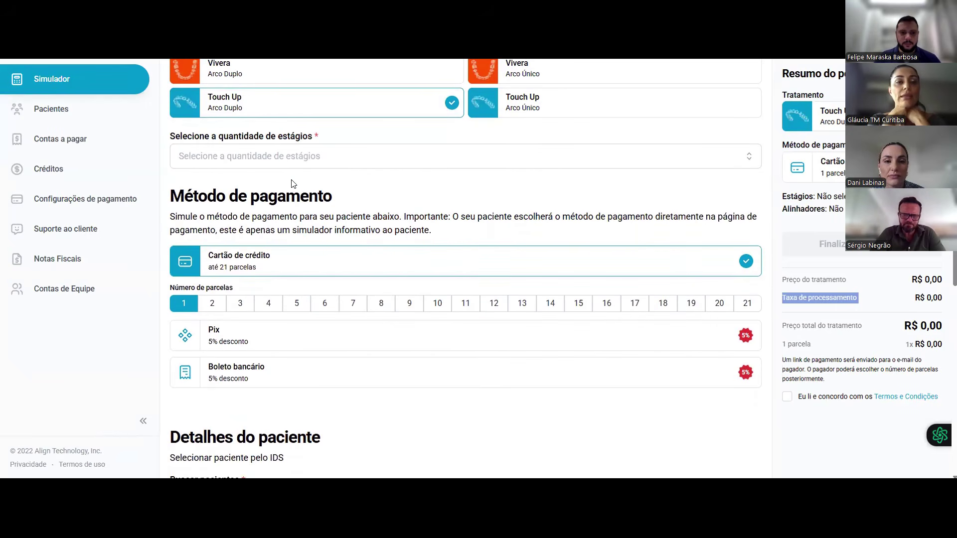
left_click(405, 156)
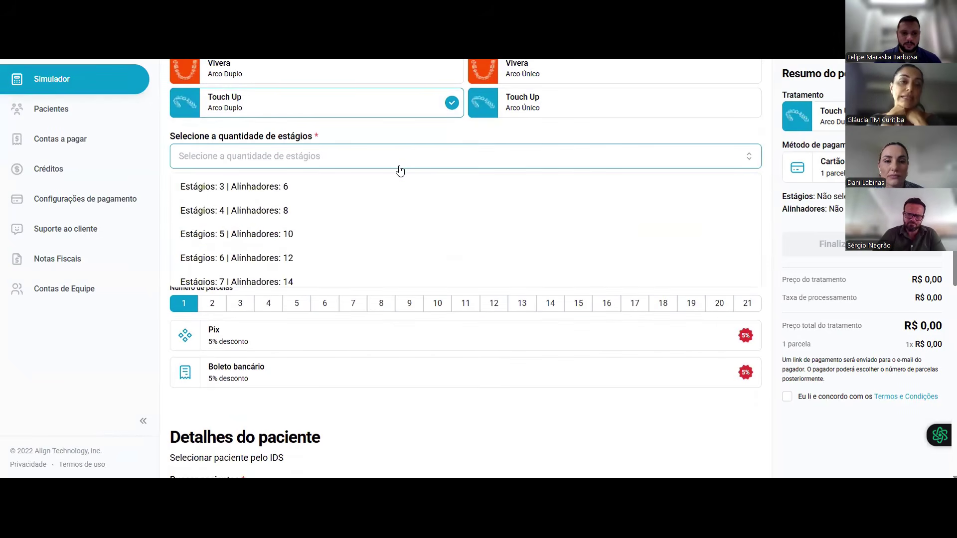
left_click(353, 232)
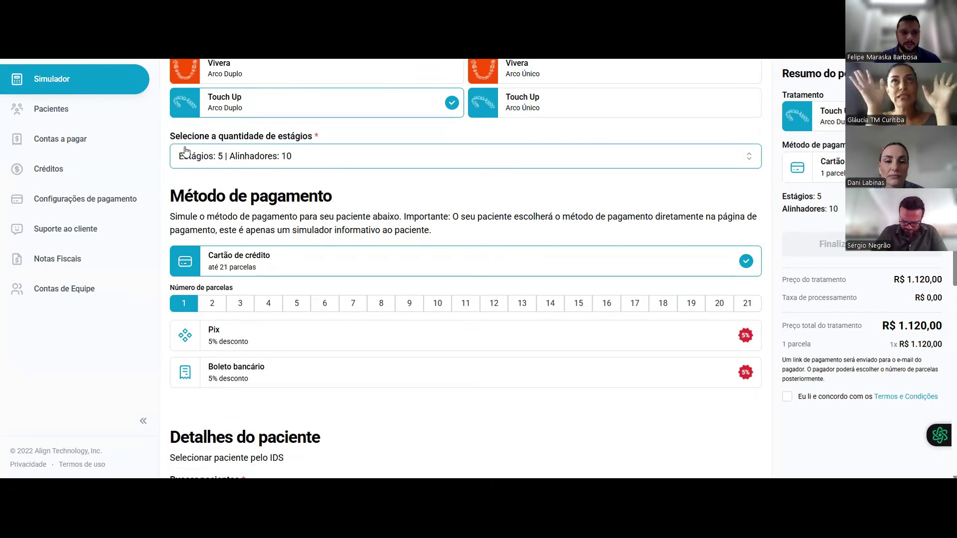
left_click_drag(174, 158, 297, 167)
left_click(295, 165)
Select the Touch Up Arco Único treatment with Estágios: 10 | Alinhadores: 10.
left_click(558, 113)
left_click(298, 166)
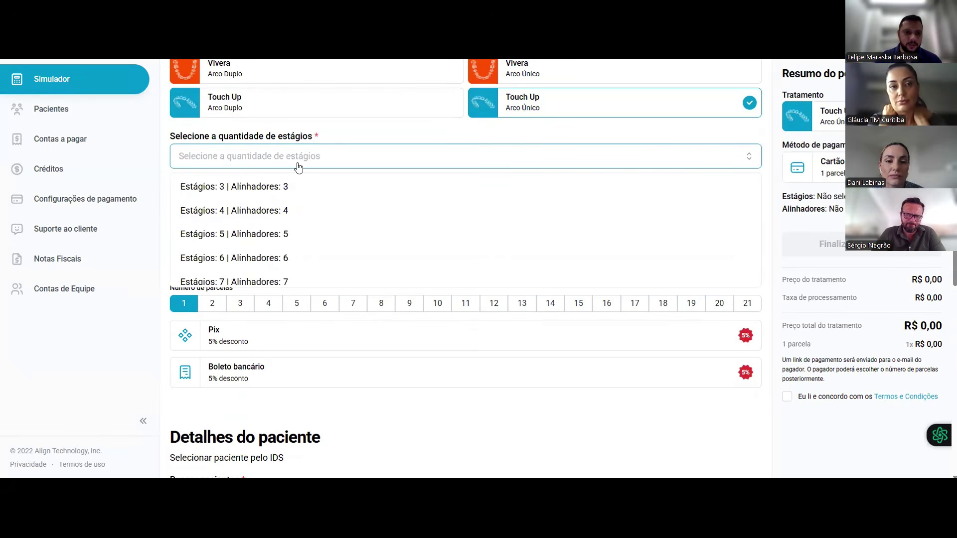
scroll(258, 254, "down", 3)
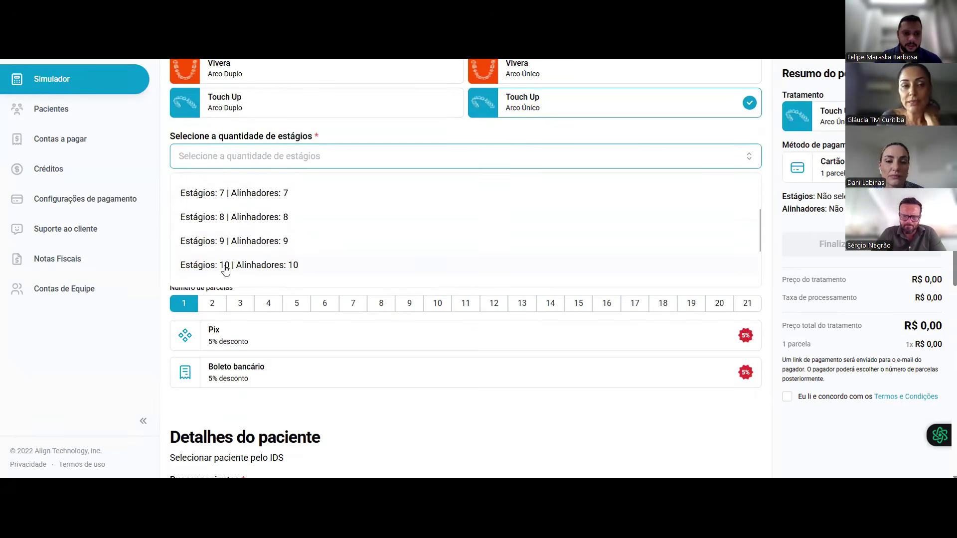
left_click(225, 265)
left_click_drag(179, 159, 191, 159)
left_click_drag(264, 164, 314, 165)
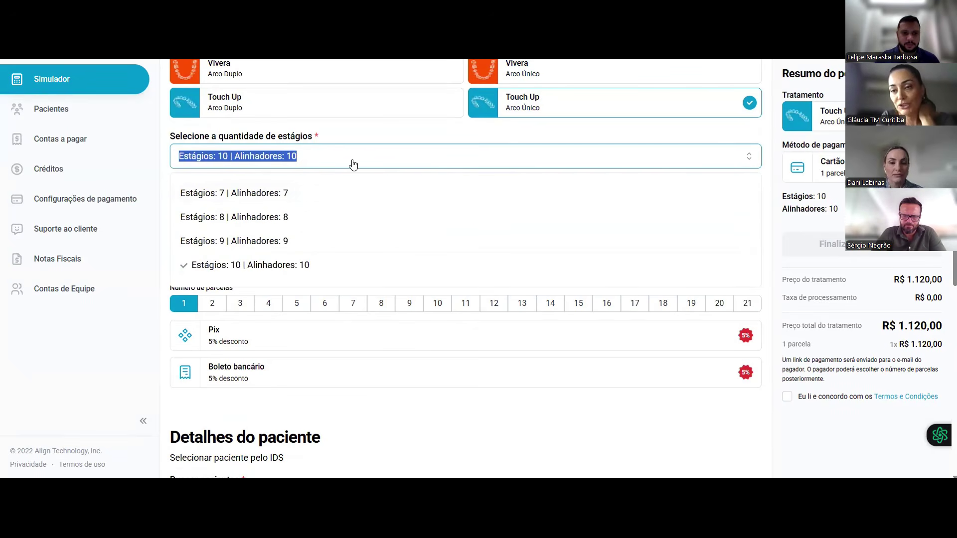
left_click(403, 151)
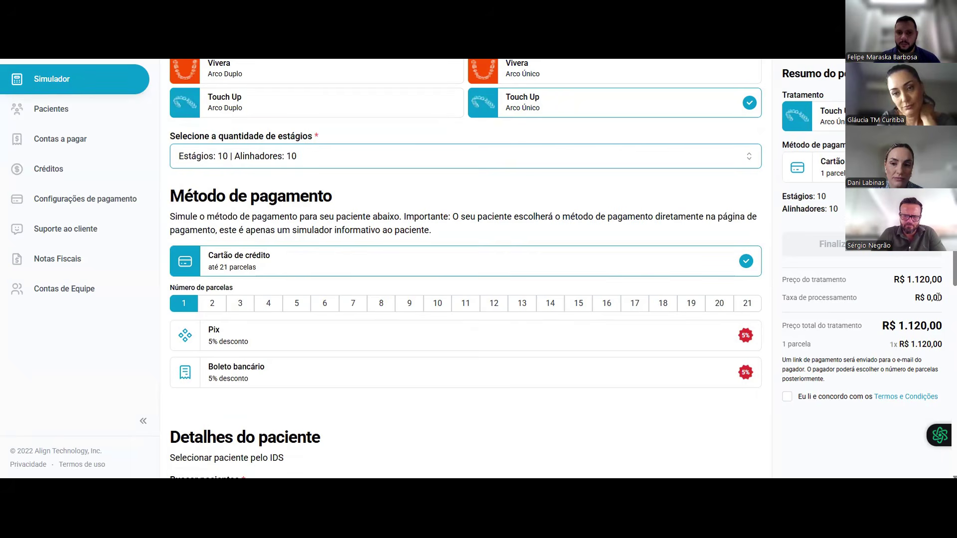
Simulate credit card payment for the Touch Up treatment in 2 installments and in 12 installments.
scroll(939, 298, "up", 2)
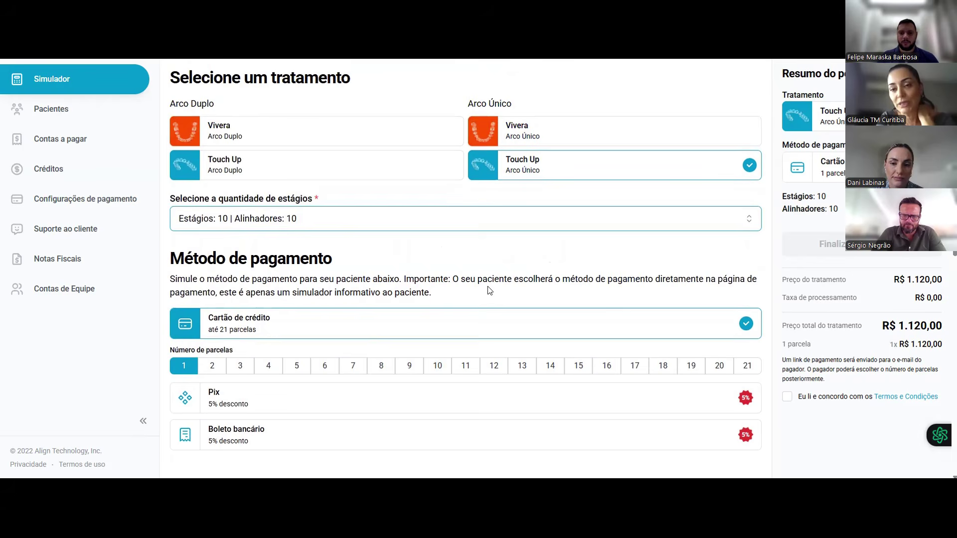
scroll(488, 291, "down", 3)
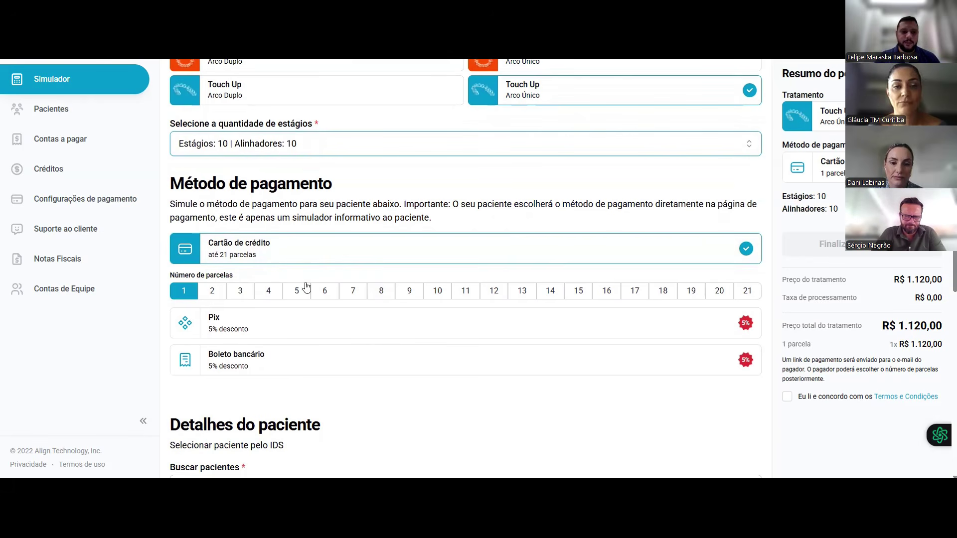
left_click(213, 294)
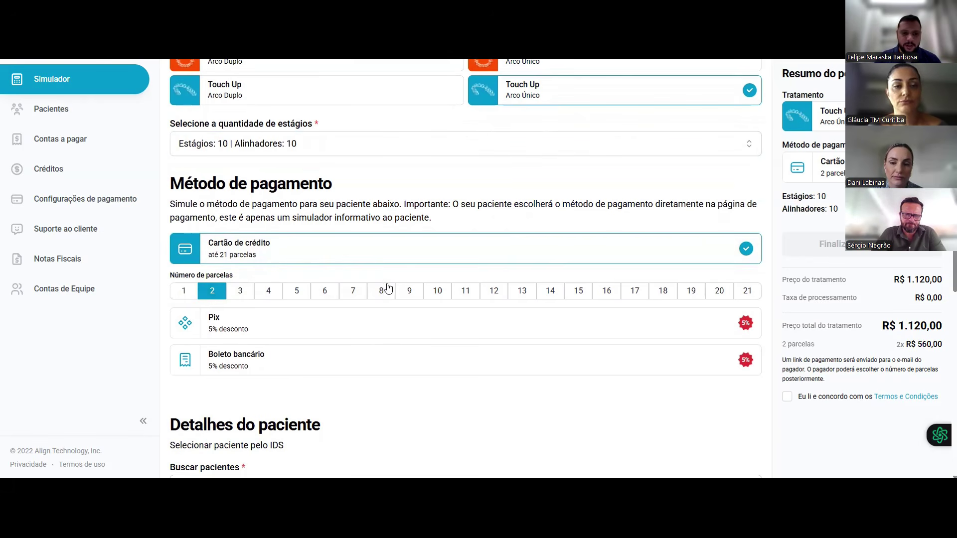
left_click(486, 294)
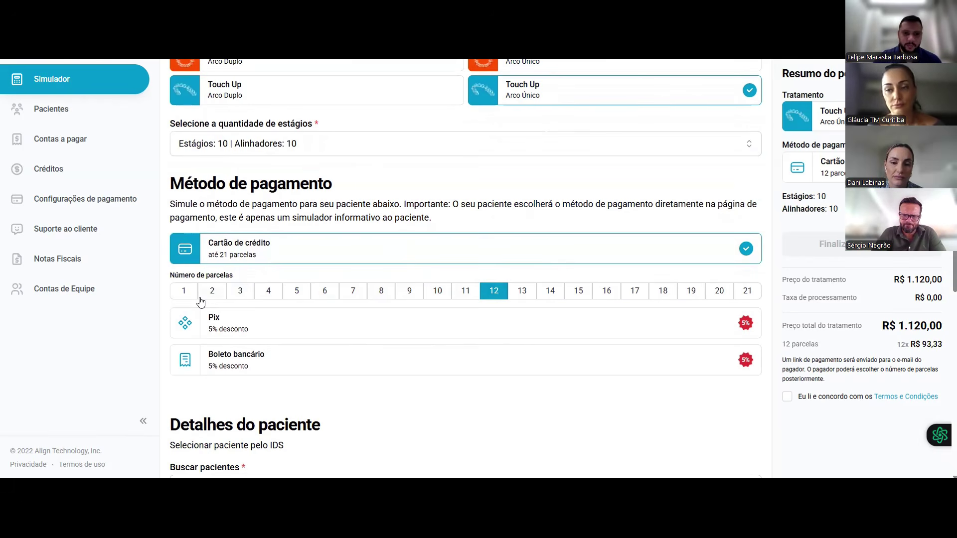
Compare the treatment price under Pix, Boleto bancário and Cartão de crédito, ending on Cartão de crédito.
scroll(538, 277, "down", 1)
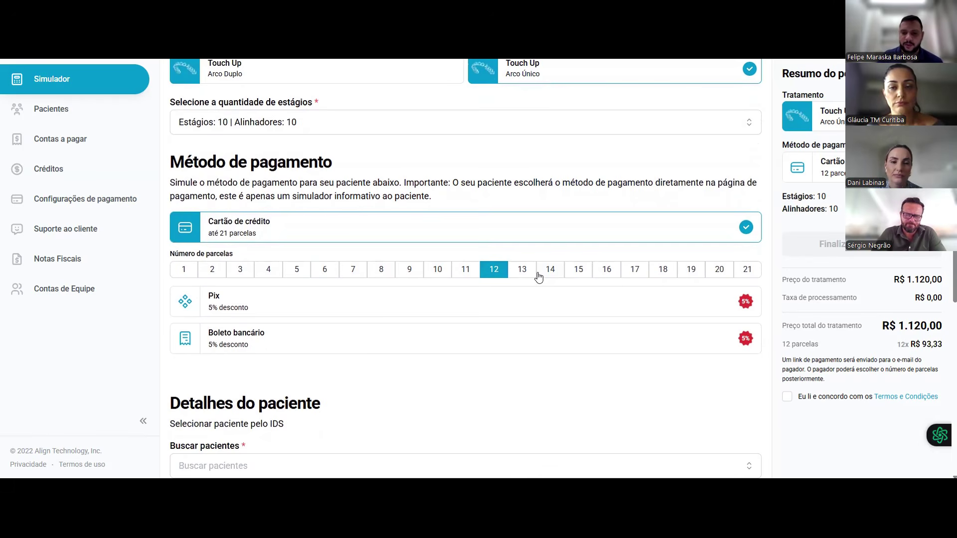
scroll(539, 277, "down", 1)
scroll(538, 277, "up", 2)
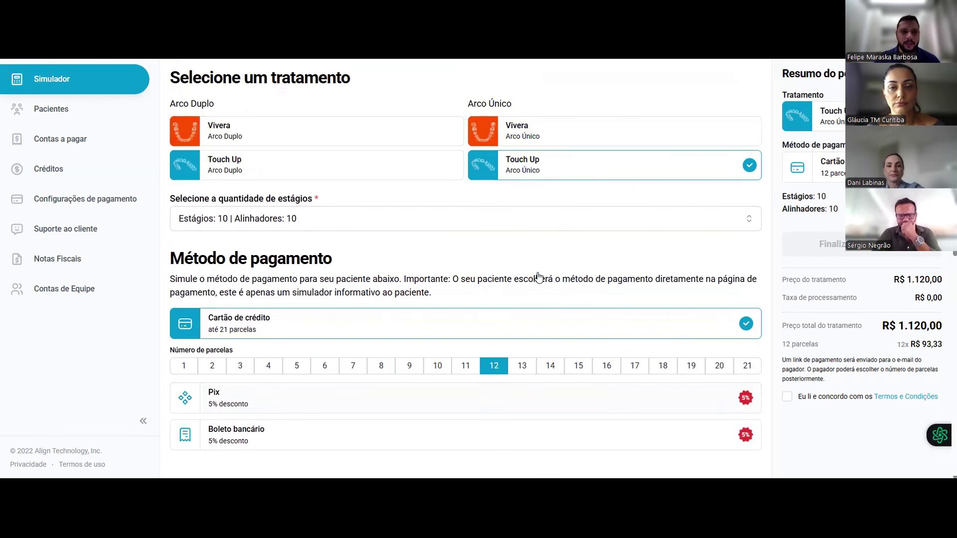
scroll(538, 276, "down", 1)
scroll(538, 276, "down", 2)
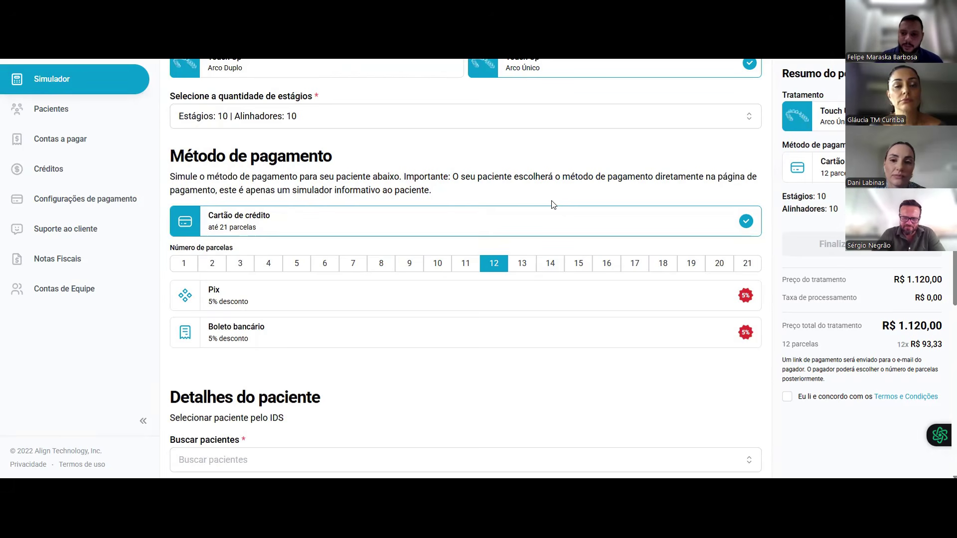
scroll(541, 249, "down", 1)
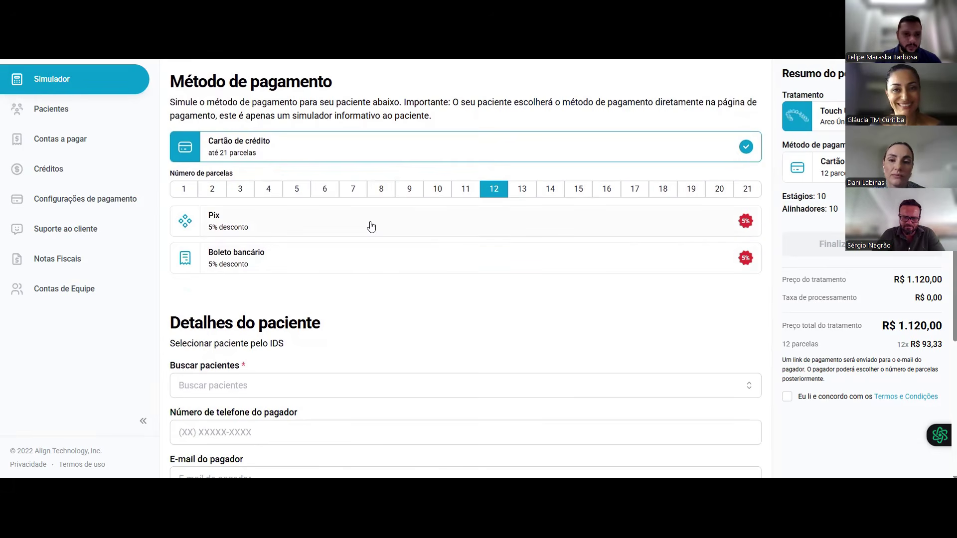
left_click(228, 227)
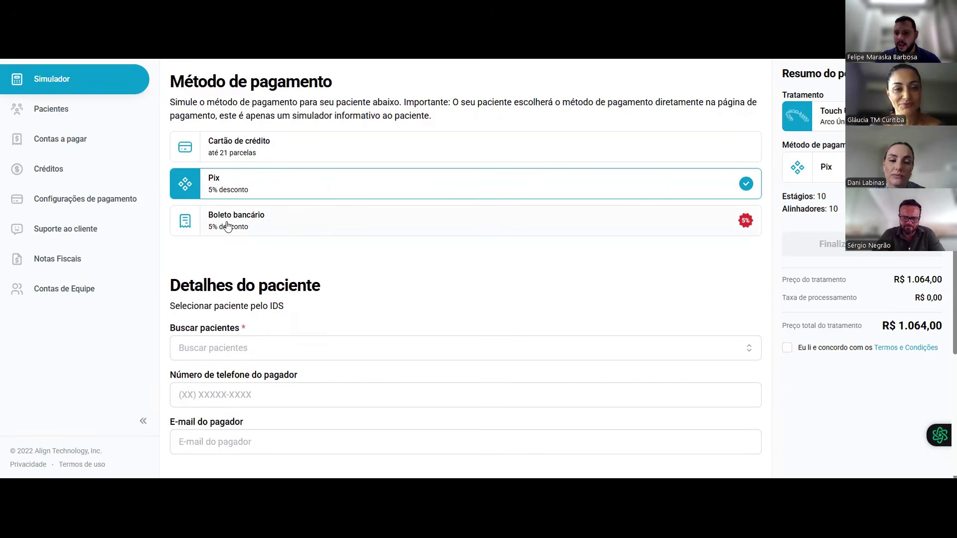
left_click(362, 154)
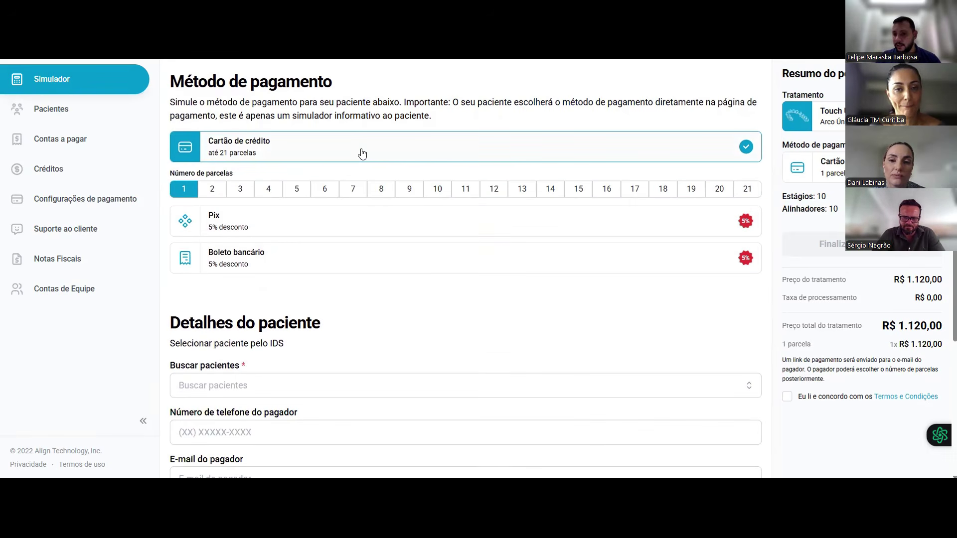
left_click(289, 222)
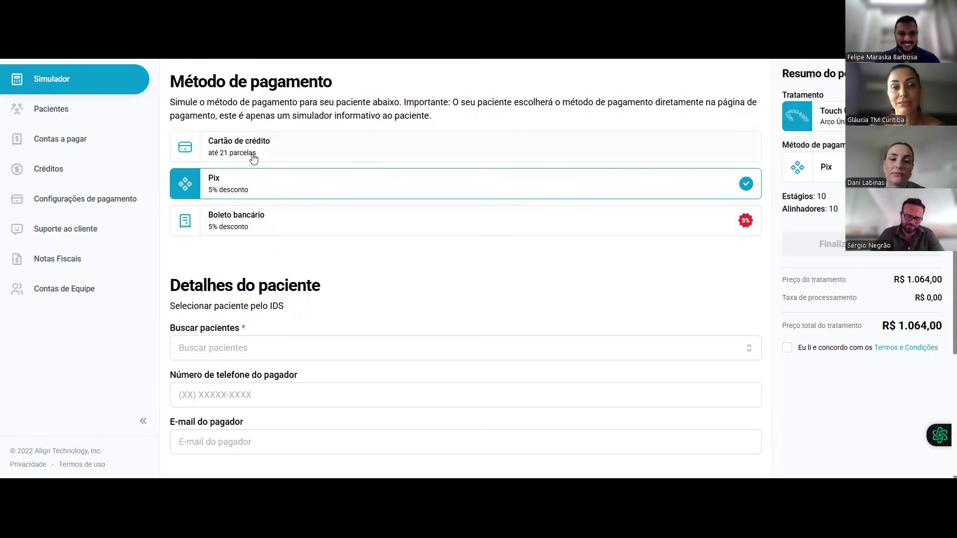
scroll(290, 274, "down", 1)
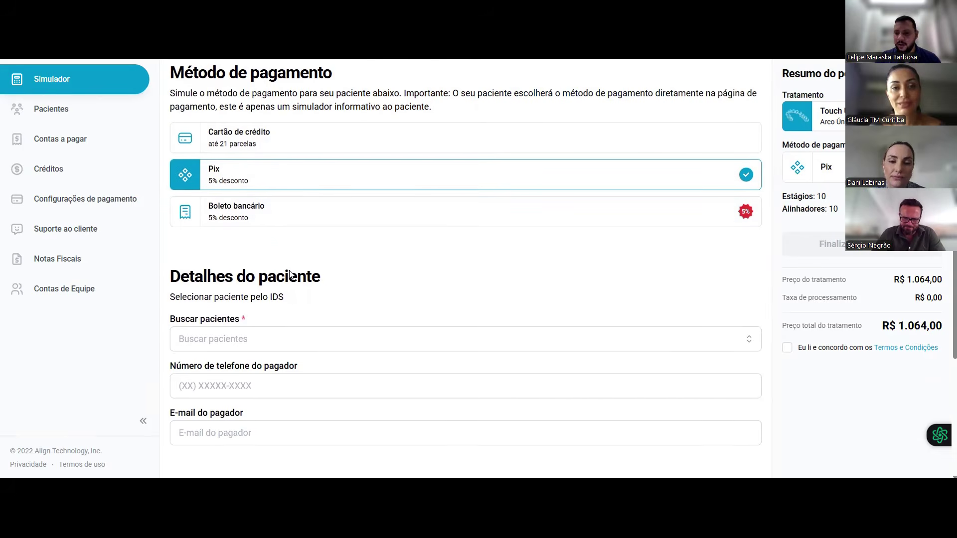
left_click(285, 192)
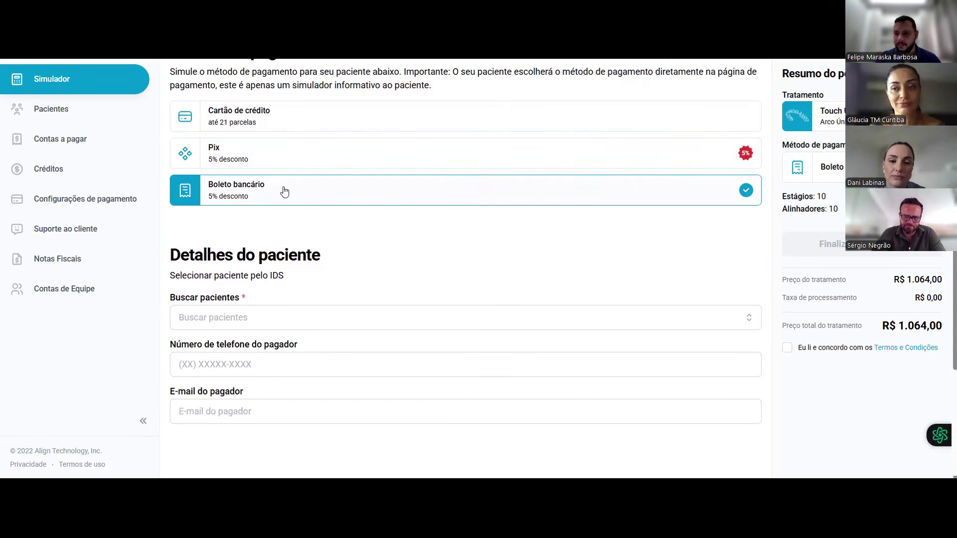
left_click(287, 120)
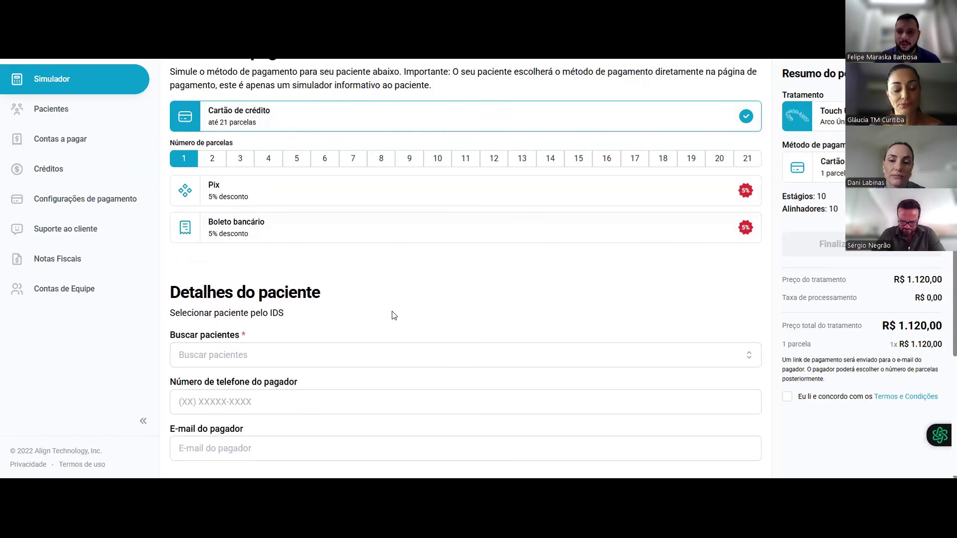
Review the Detalhes do paciente section and check the list of patients available for selection without choosing one.
scroll(391, 315, "up", 4)
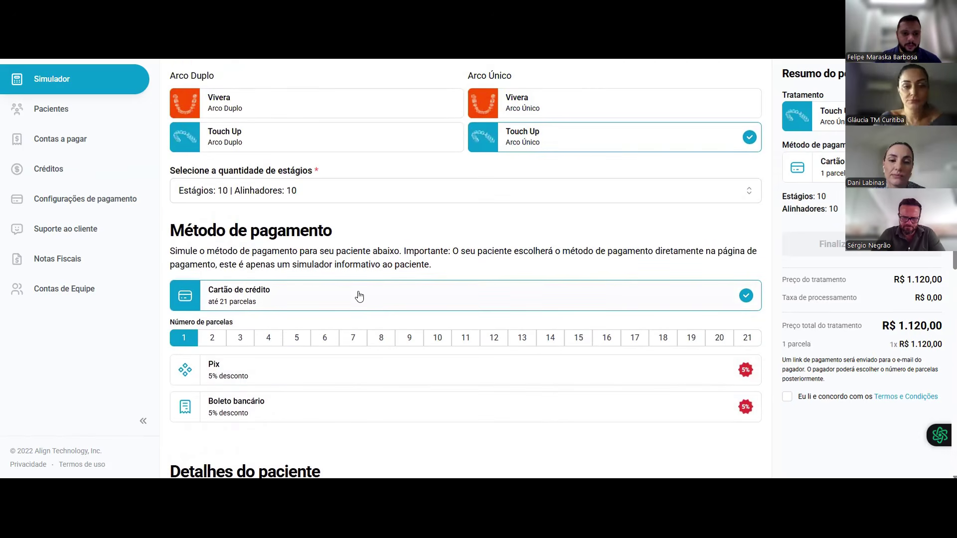
scroll(358, 297, "down", 5)
scroll(360, 295, "down", 1)
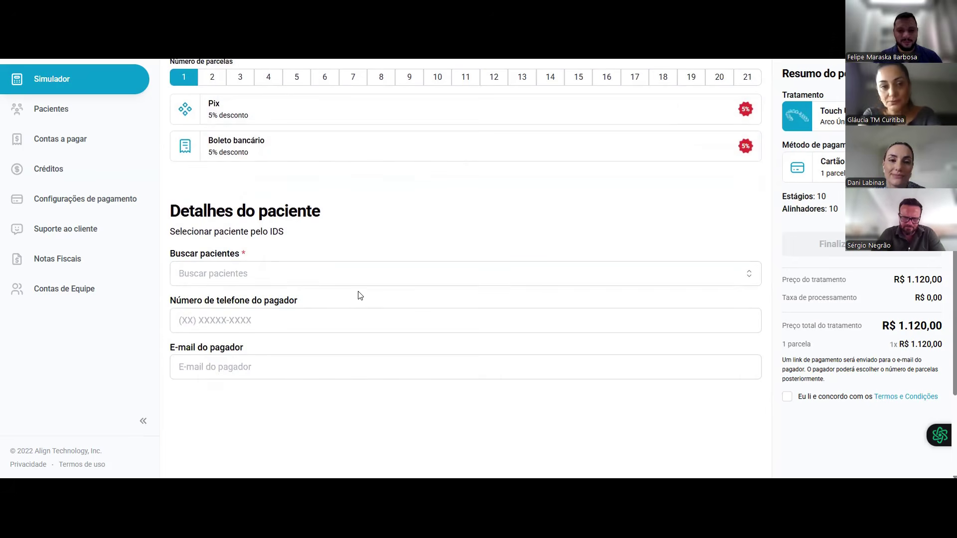
scroll(359, 294, "down", 1)
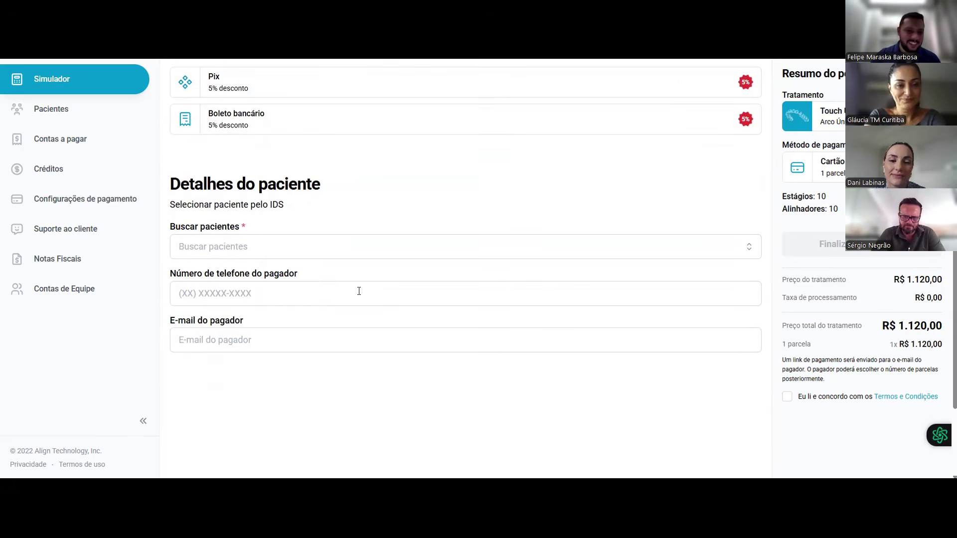
left_click(234, 245)
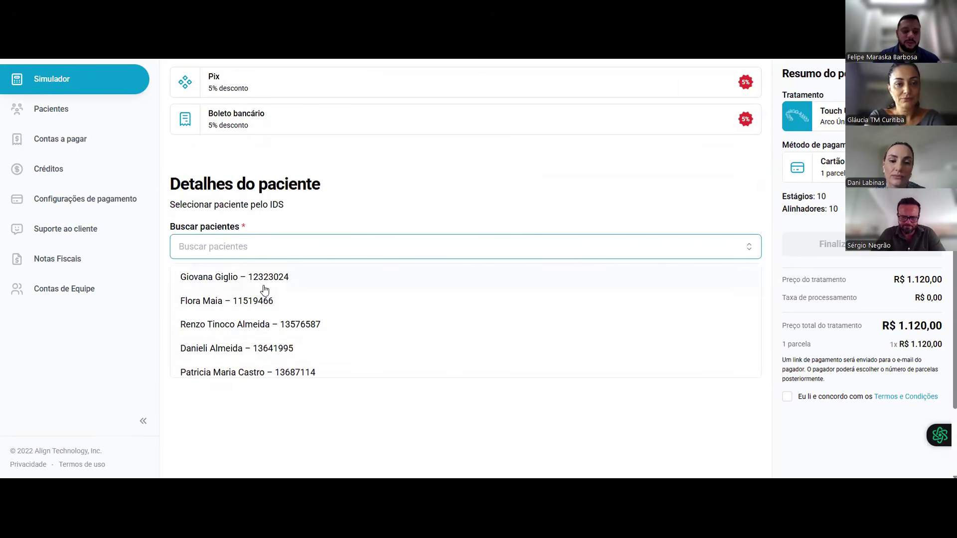
left_click(394, 163)
Accept the Termos e Condições in the order summary.
scroll(838, 301, "down", 2)
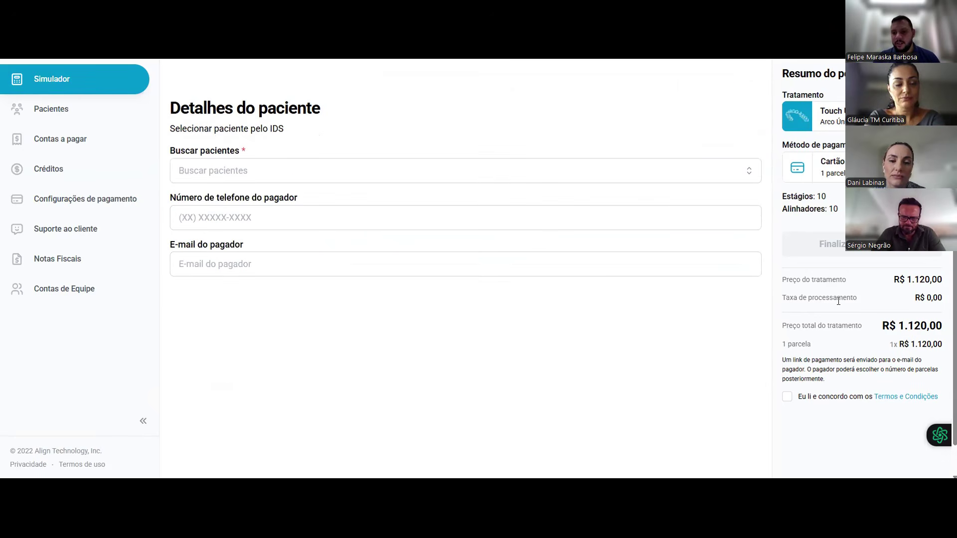
left_click(787, 396)
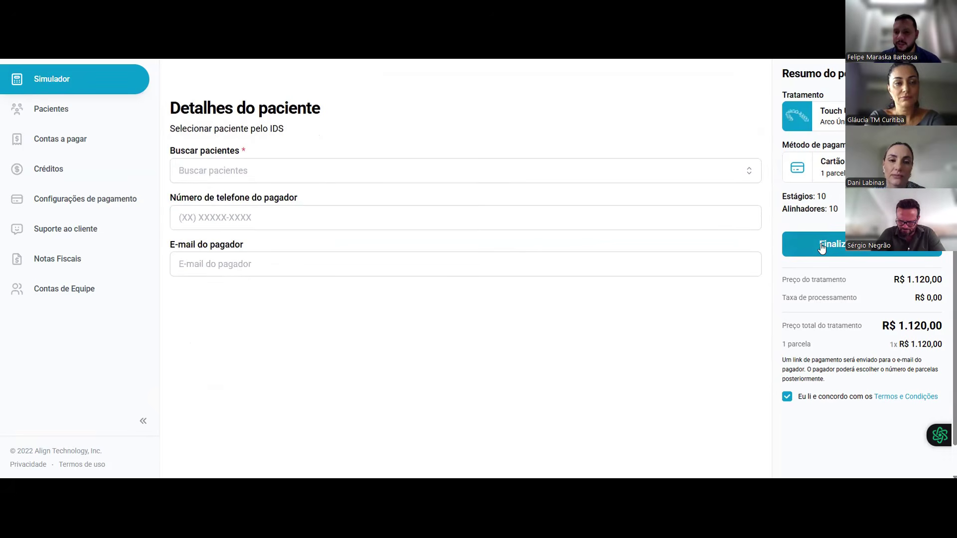
Review the Touch Up treatment and payment selections, and return to the simulator's start page to choose a prescription model.
scroll(653, 207, "up", 5)
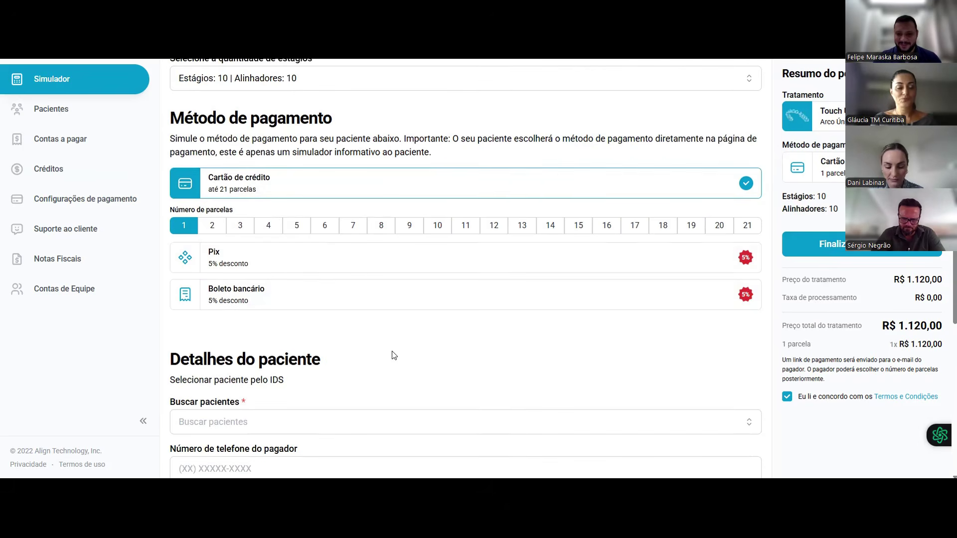
scroll(394, 355, "down", 1)
scroll(394, 354, "up", 3)
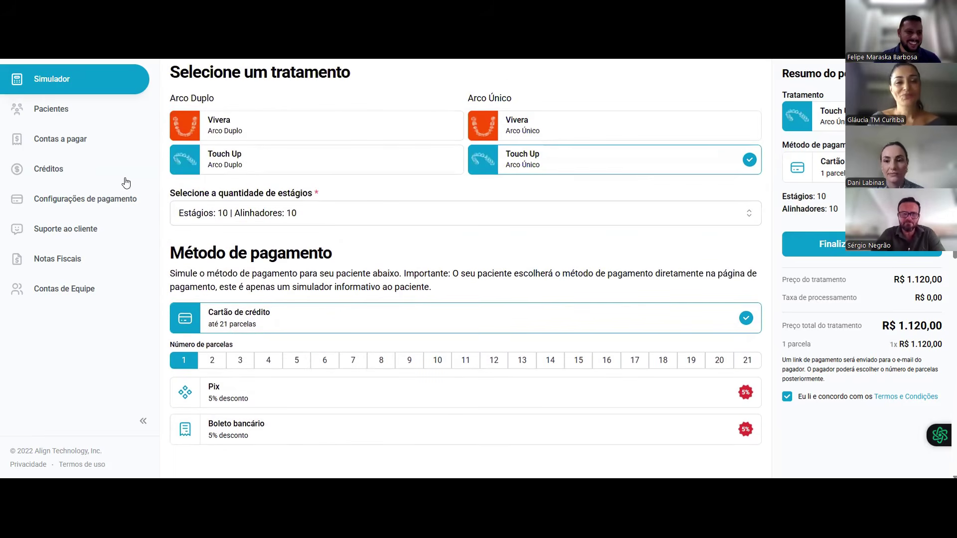
left_click(71, 80)
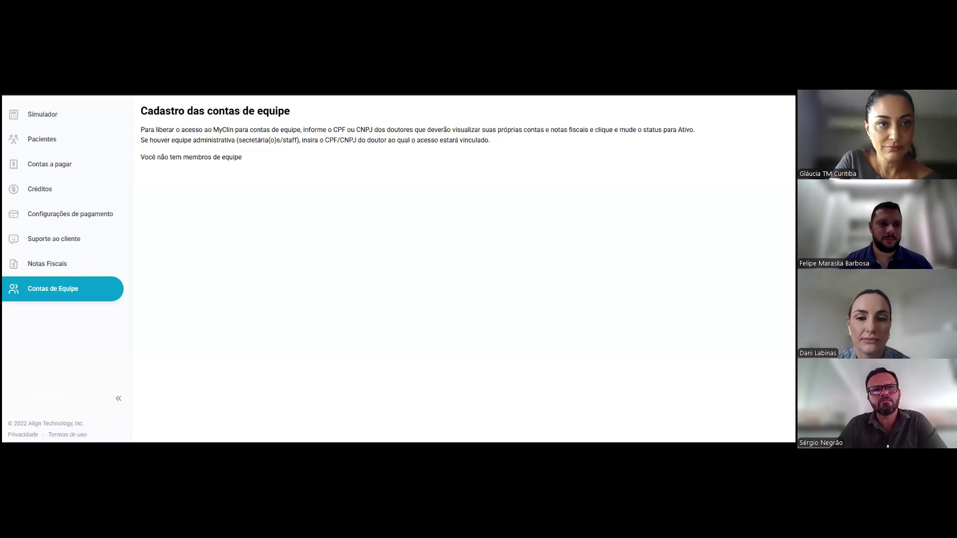
left_click(39, 114)
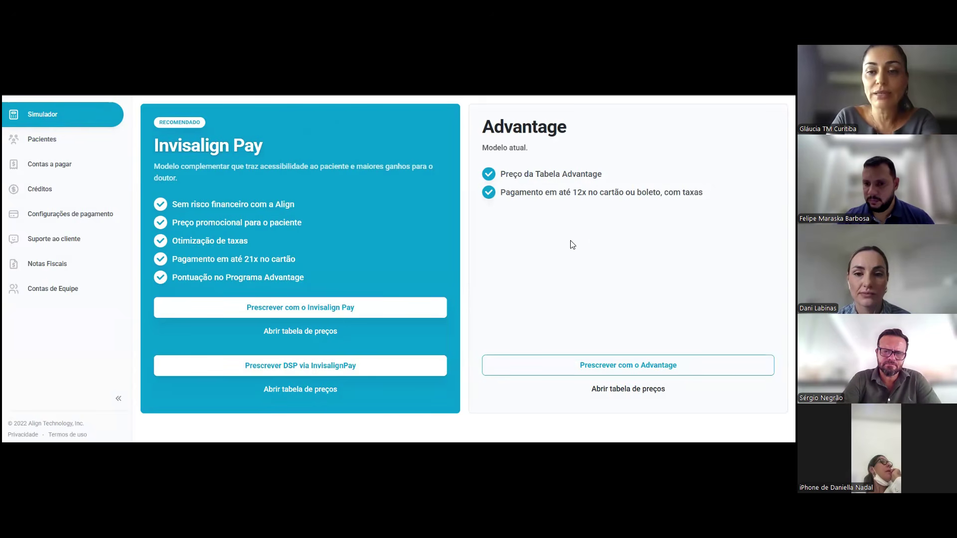
Start an Advantage prescription with the Banco Itaú partnership and review its treatment and payment options.
left_click(613, 367)
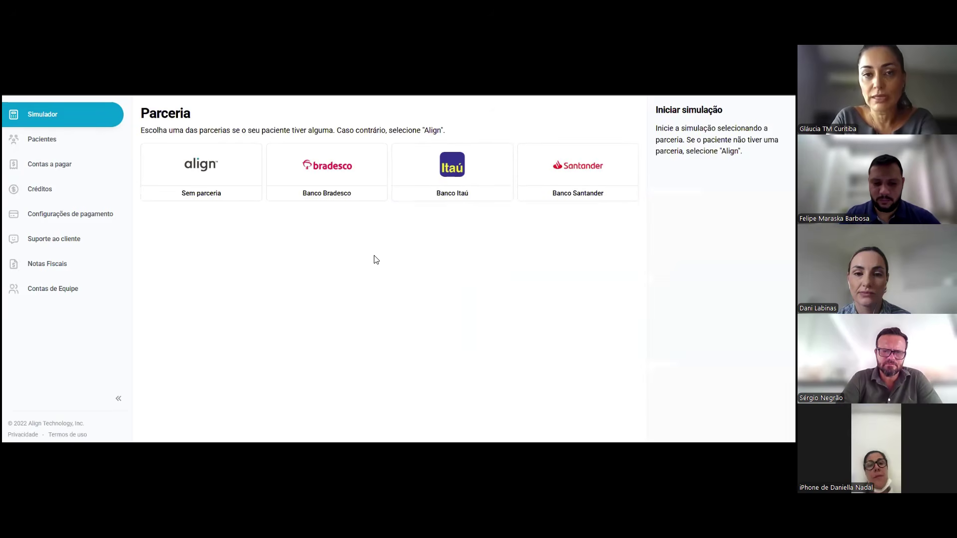
left_click(461, 158)
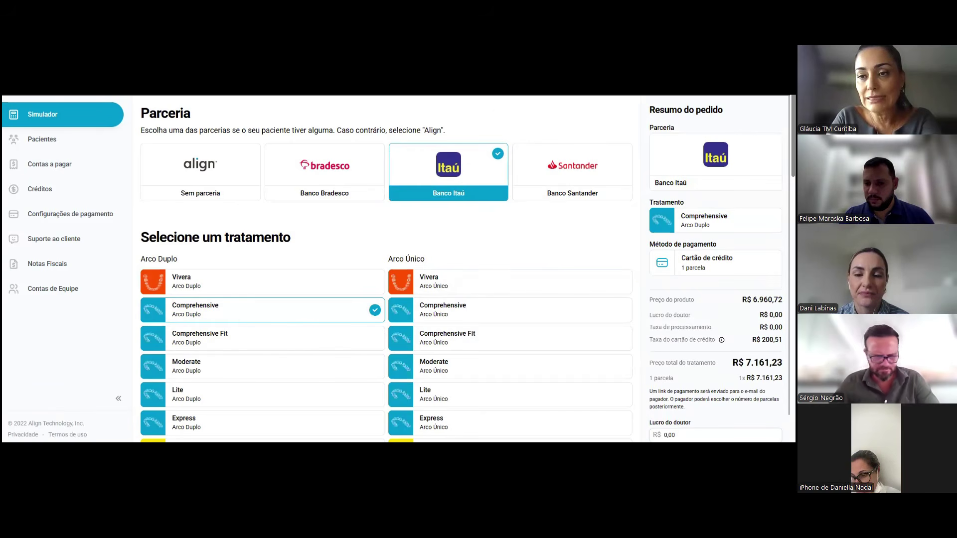
scroll(386, 269, "down", 1)
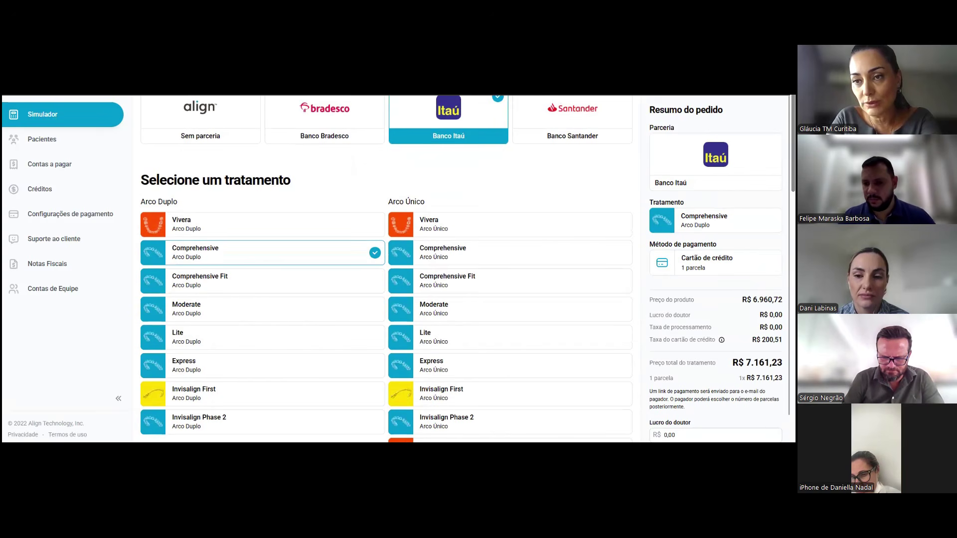
scroll(386, 269, "down", 5)
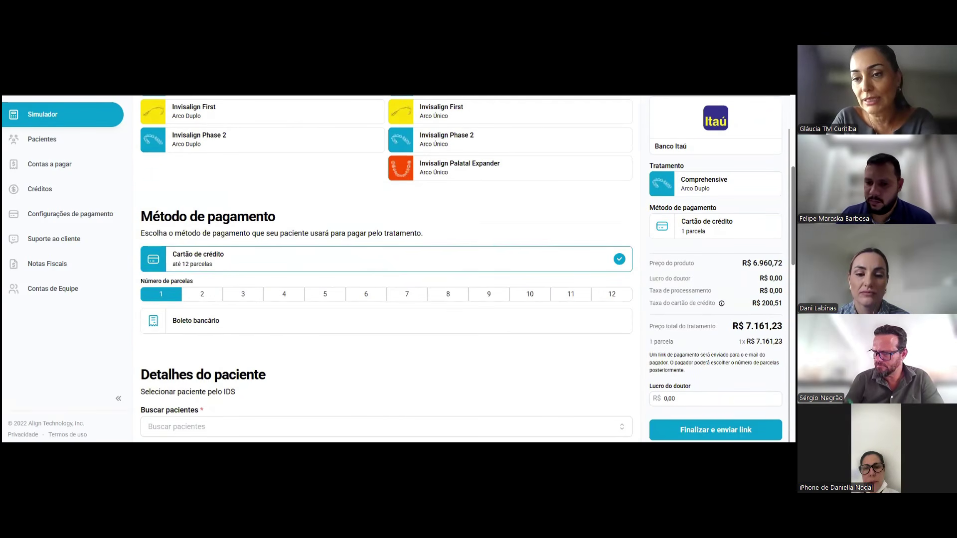
Set the Lucro do doutor to R$ 7.000,00 in the order summary, and return to the simulator's start page.
left_click(676, 399)
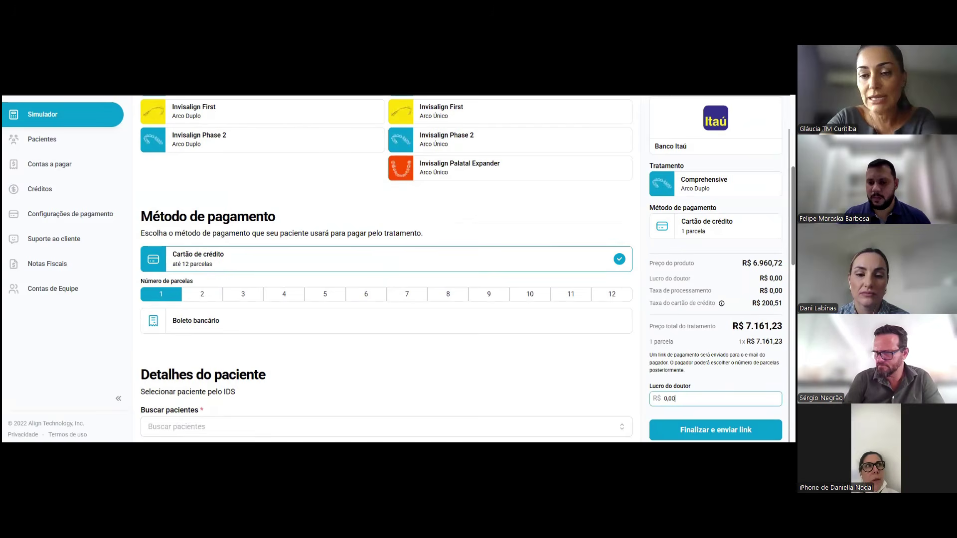
type("5")
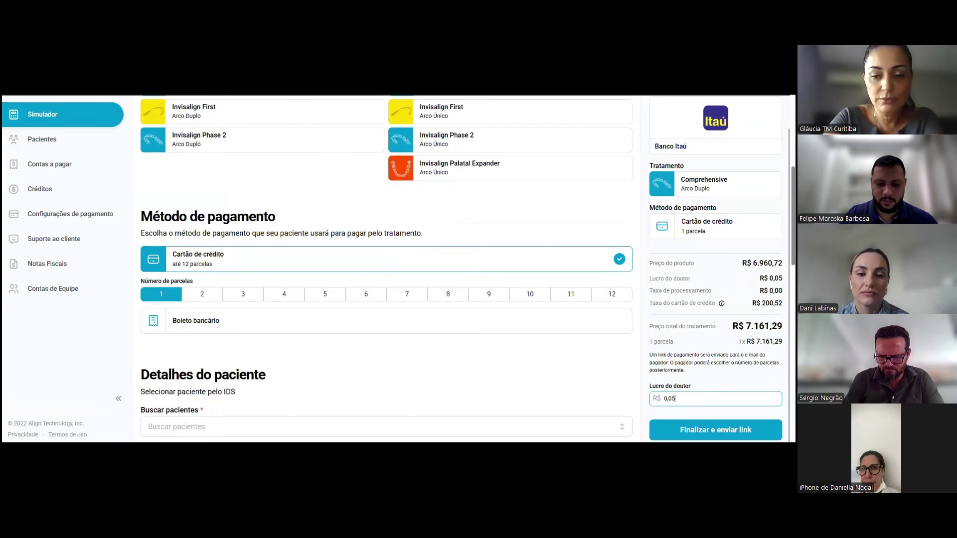
type("700000")
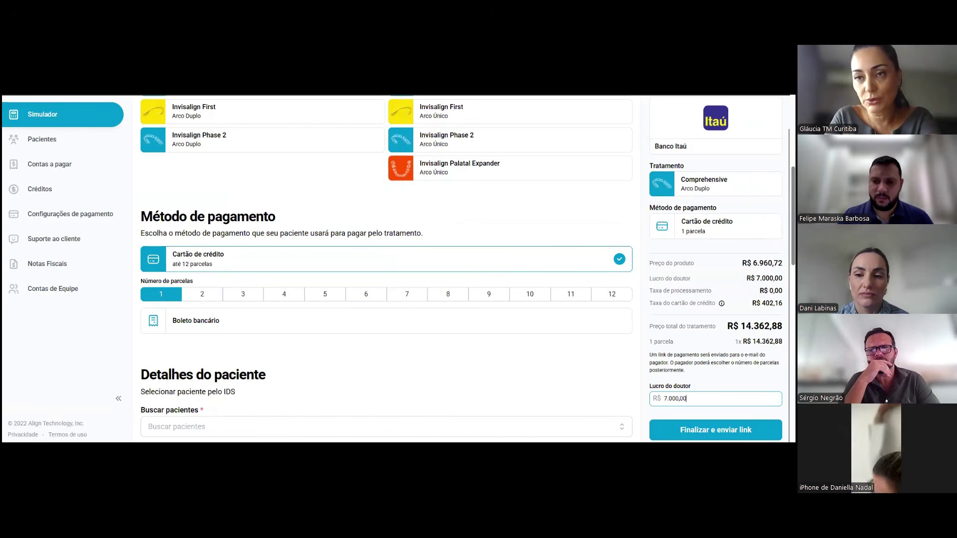
left_click(54, 120)
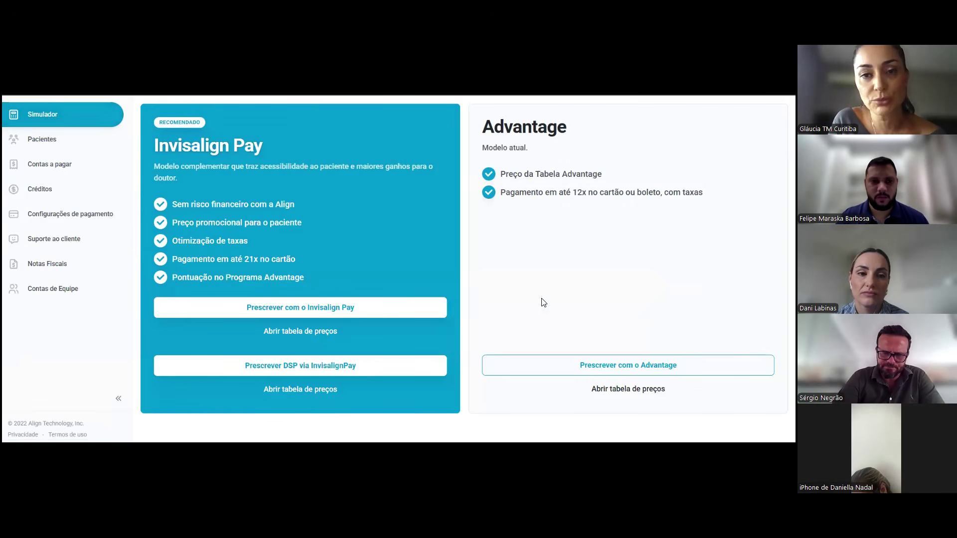
Open the Pacientes orders list, search it by a patient's first name, and clear the search.
left_click(31, 140)
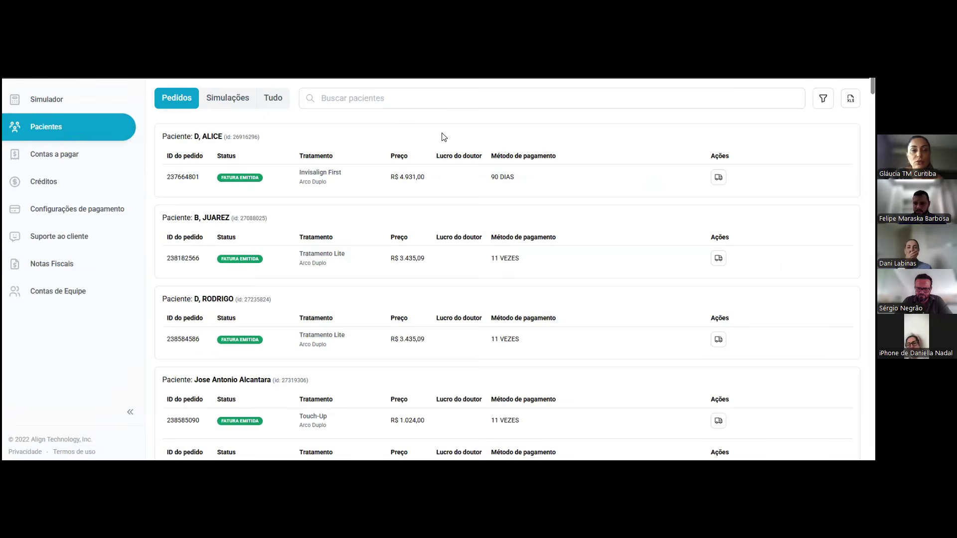
left_click(353, 97)
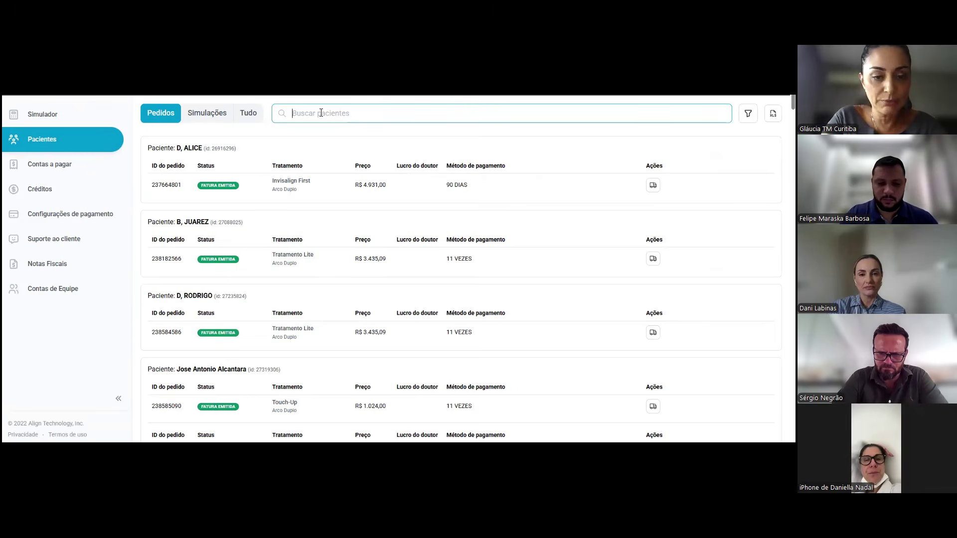
type("rodrigo")
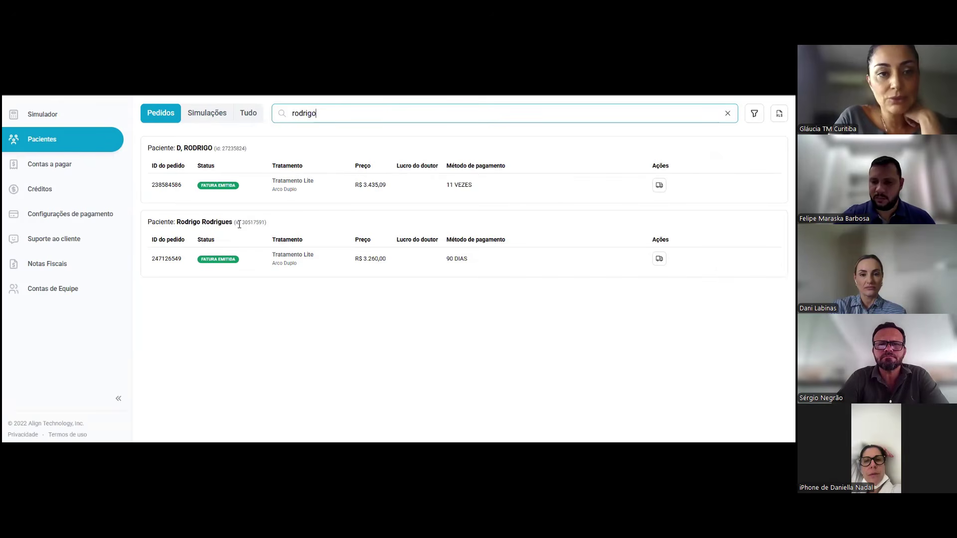
left_click(349, 278)
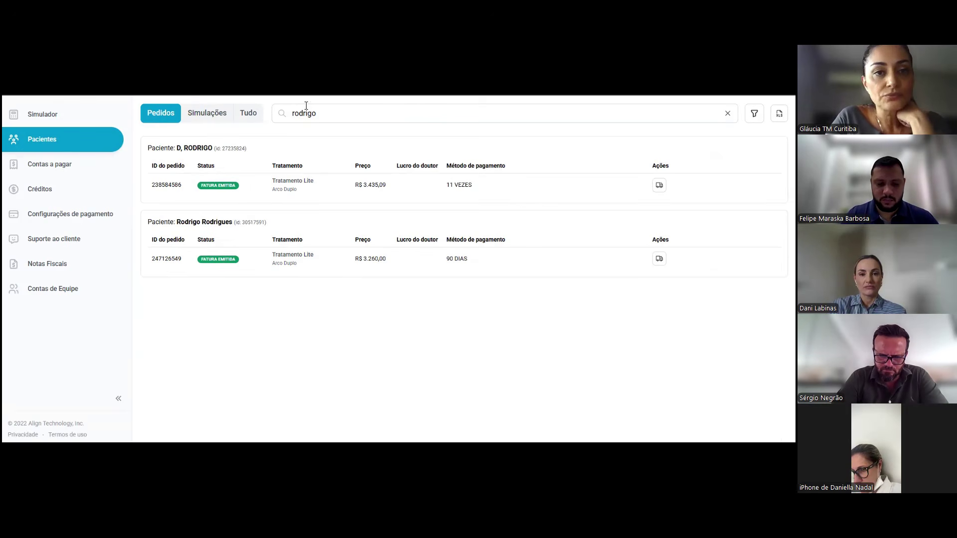
left_click_drag(316, 113, 293, 113)
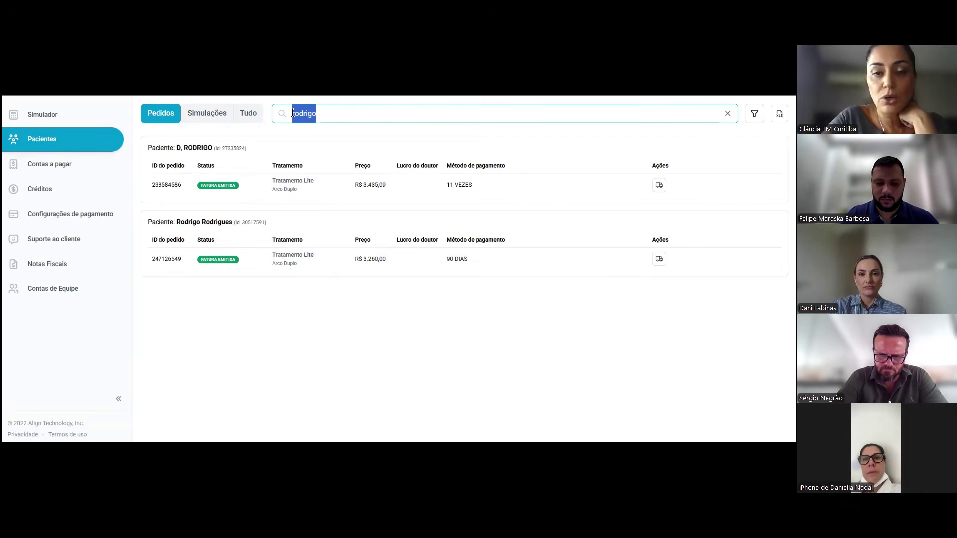
key("BackSpace")
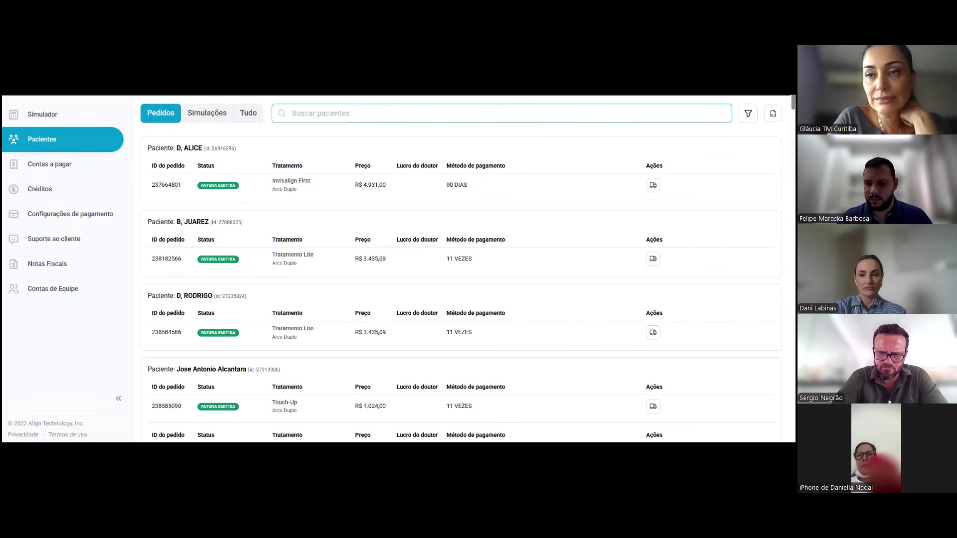
Filter the patient orders by the status Aguardando fatura and remove that filter again.
left_click(748, 113)
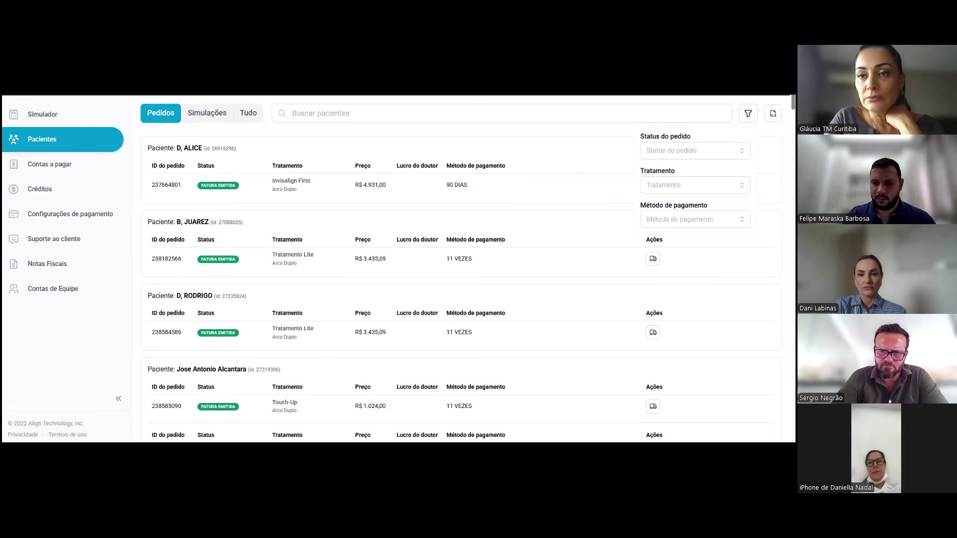
left_click(695, 151)
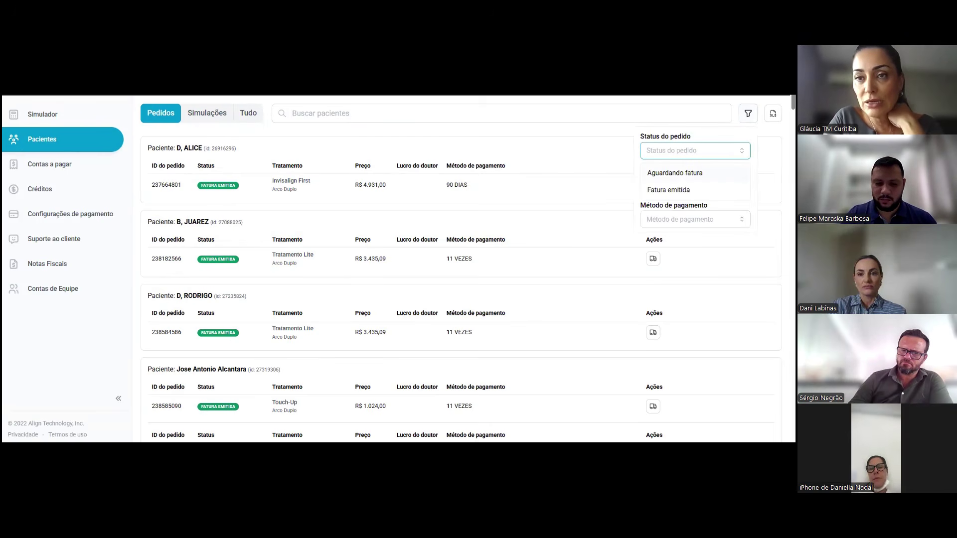
left_click(675, 172)
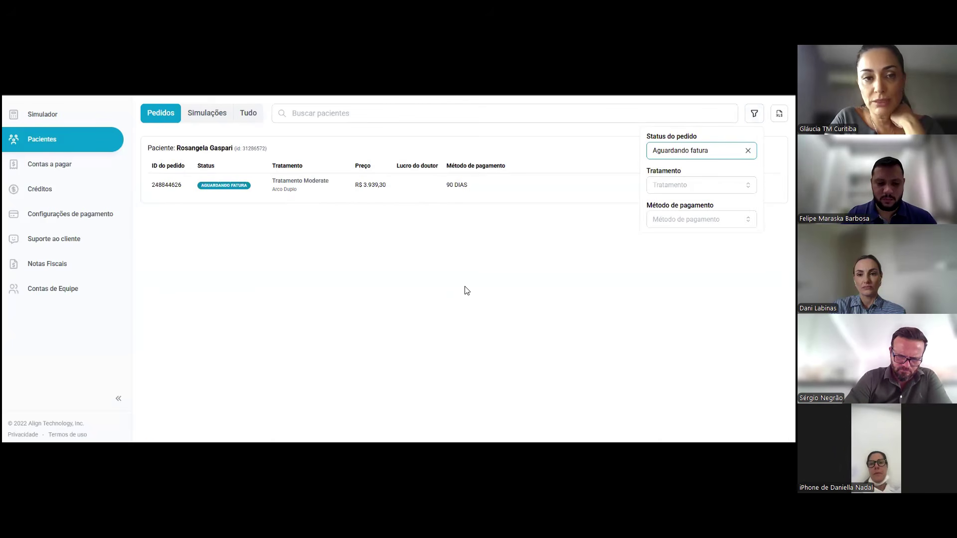
left_click(511, 273)
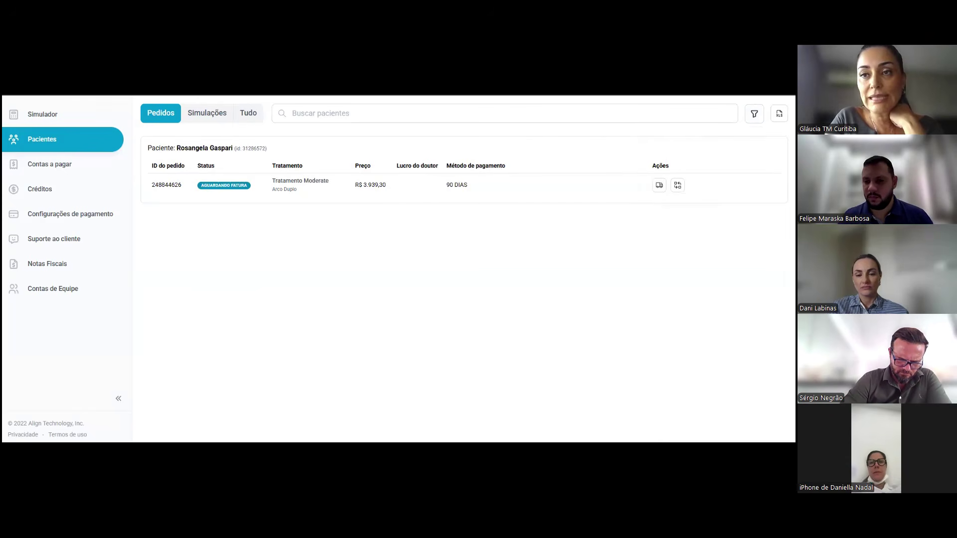
left_click(754, 113)
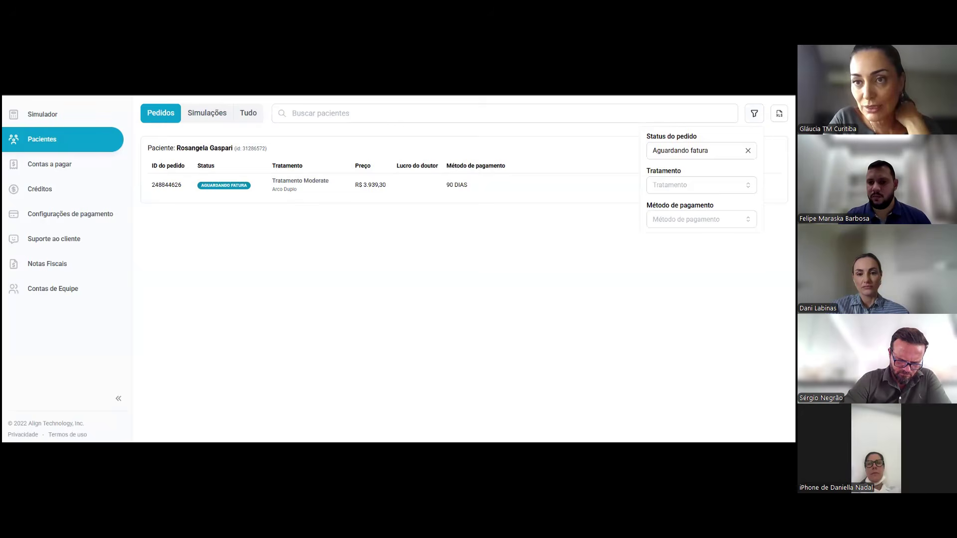
left_click(747, 150)
left_click(718, 151)
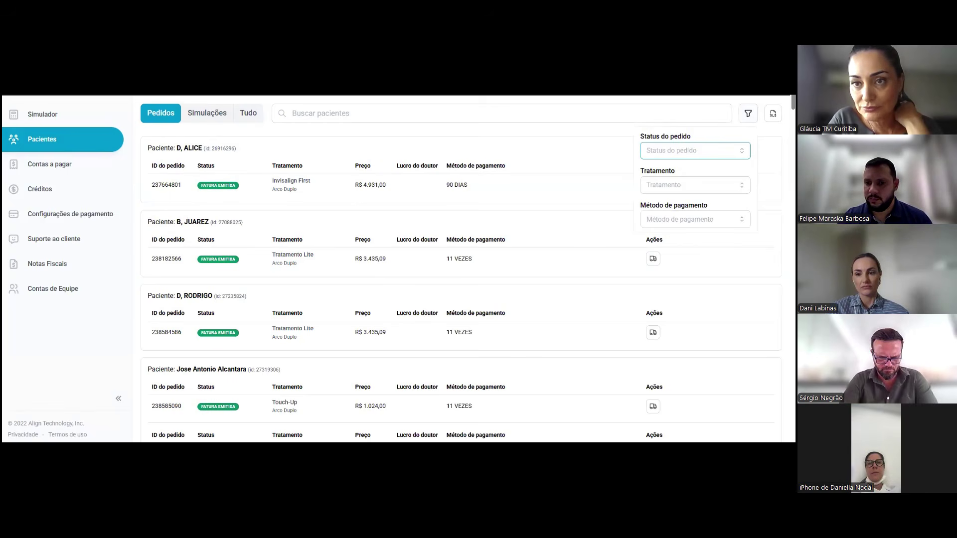
left_click(524, 219)
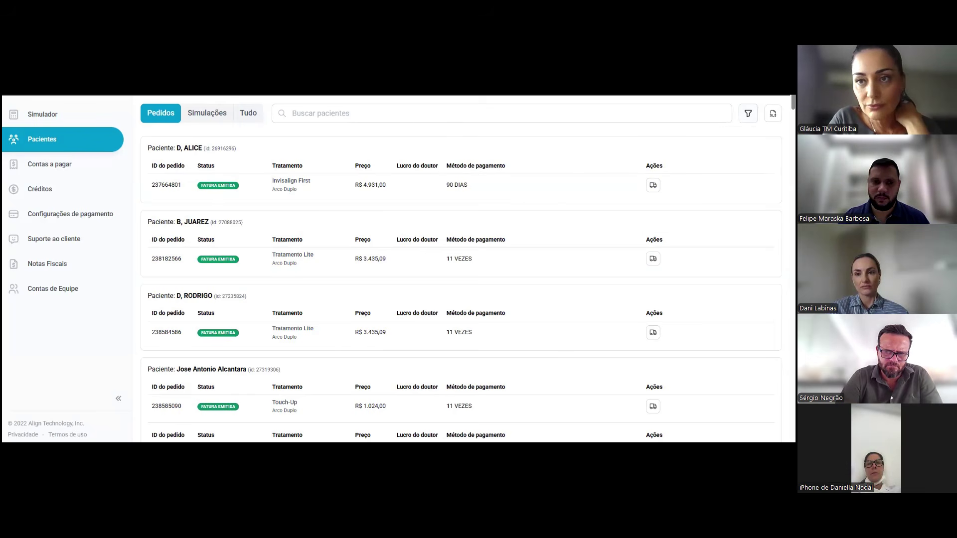
Check which treatments the orders list can be filtered by without choosing one.
left_click(747, 113)
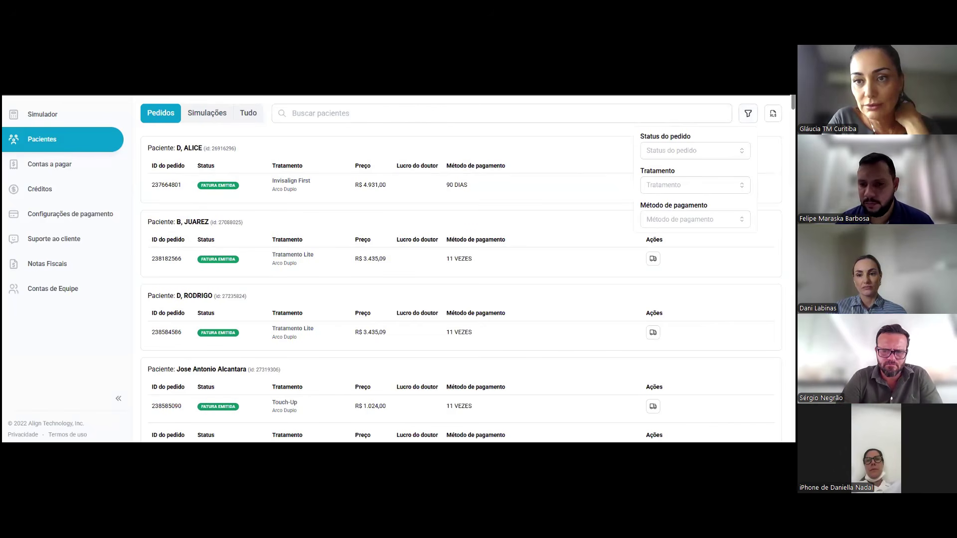
left_click(694, 185)
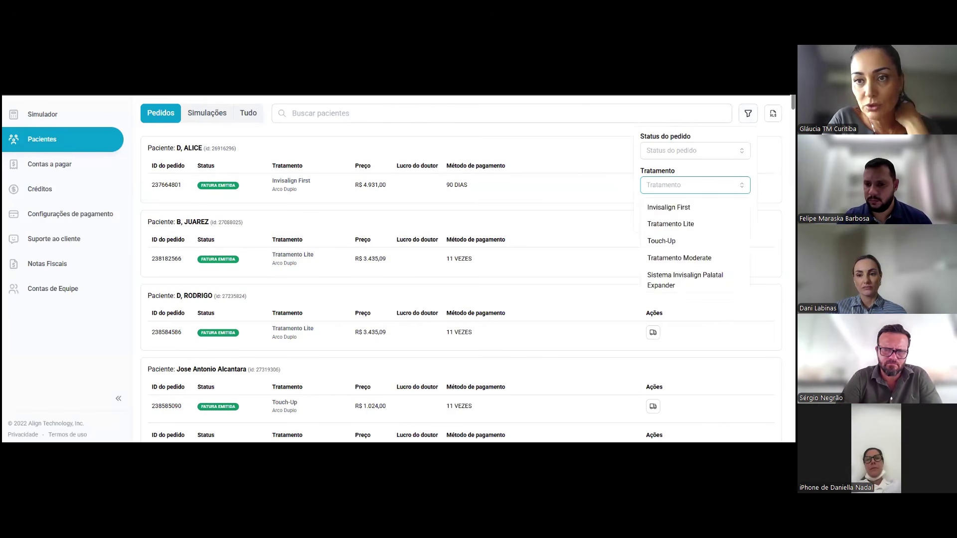
left_click(695, 185)
Filter the orders by the status Aguardando fatura and check the payment methods the listed order can be changed to.
left_click(695, 150)
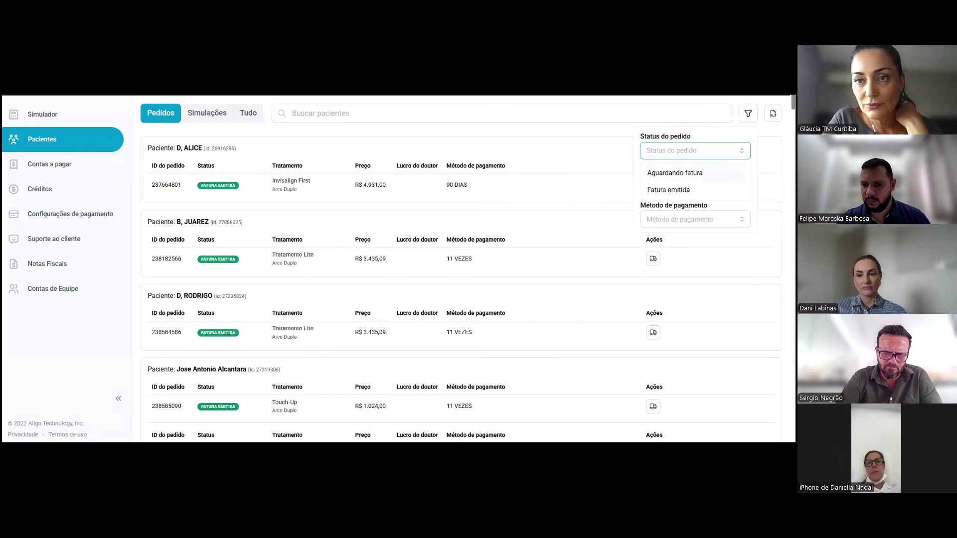
left_click(675, 173)
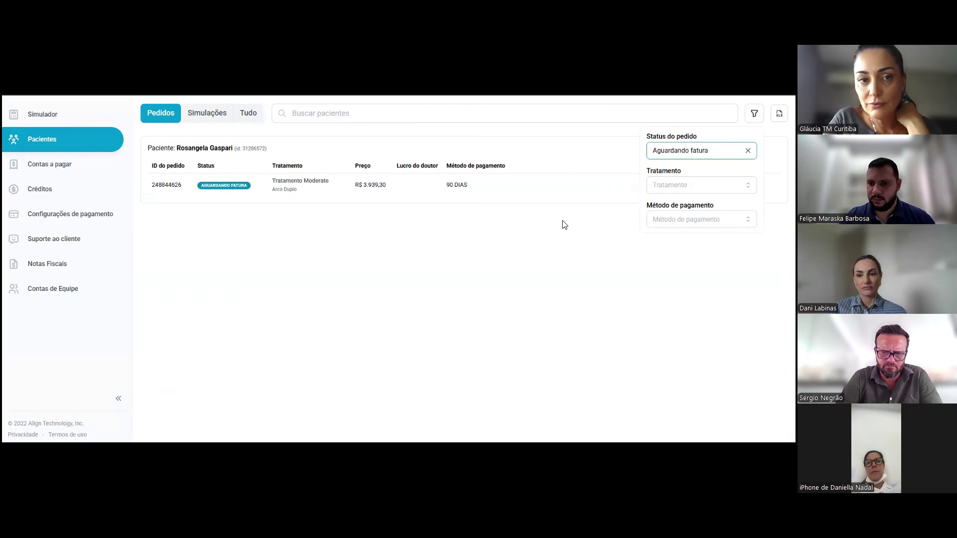
left_click(506, 235)
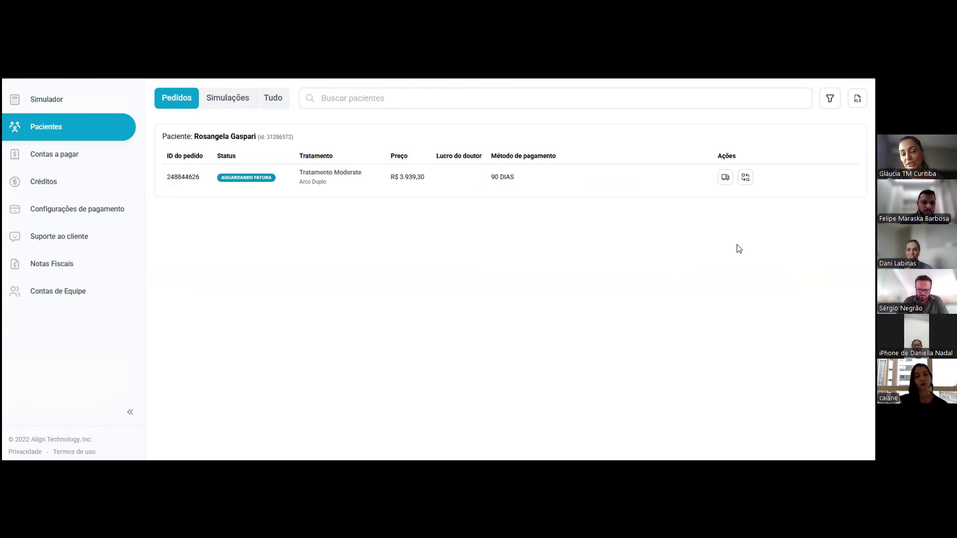
left_click(746, 177)
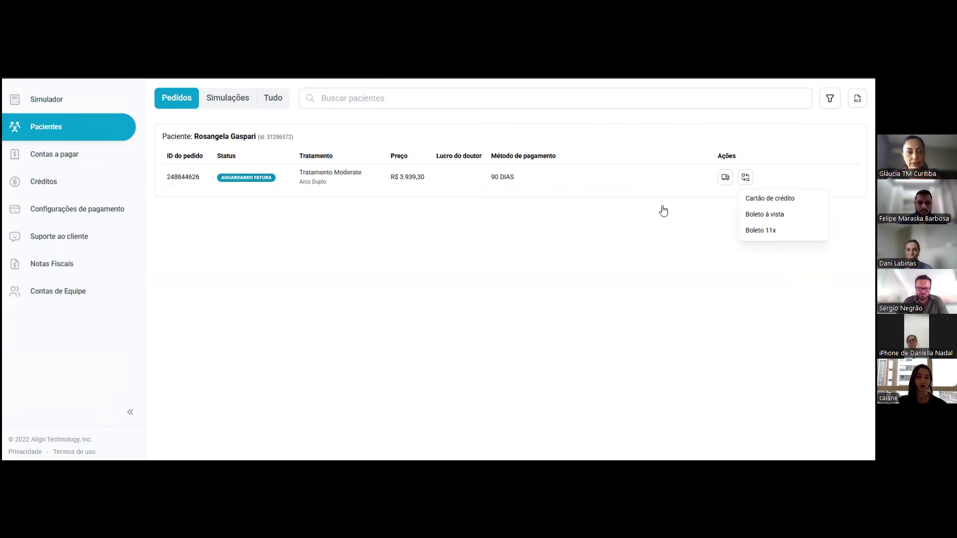
left_click(171, 117)
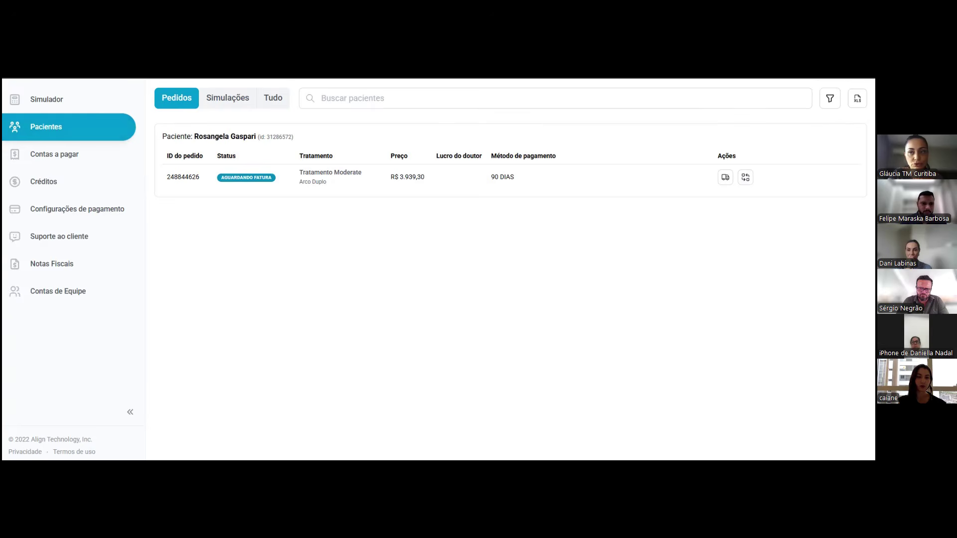
Clear the Status do pedido filter and export the full orders list as an Excel report.
left_click(830, 99)
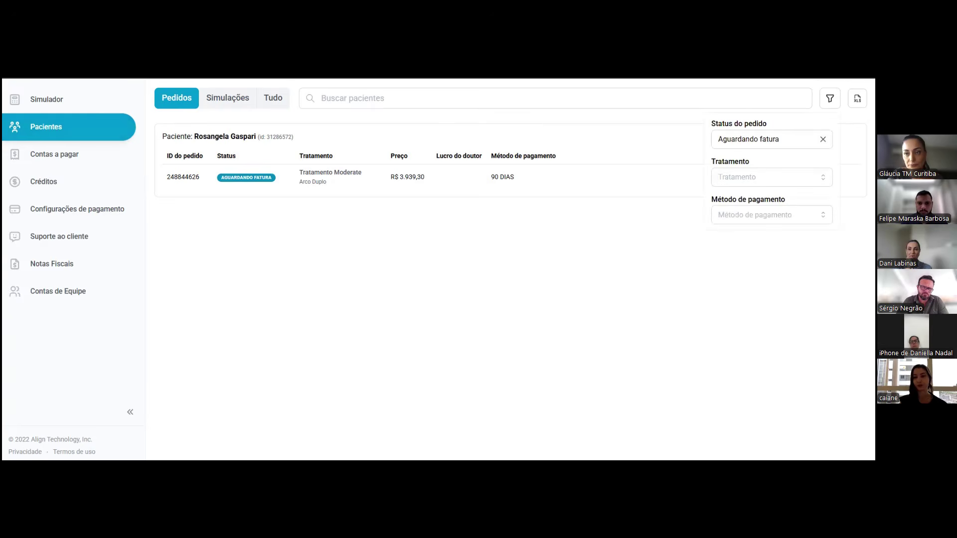
left_click(823, 140)
left_click(608, 194)
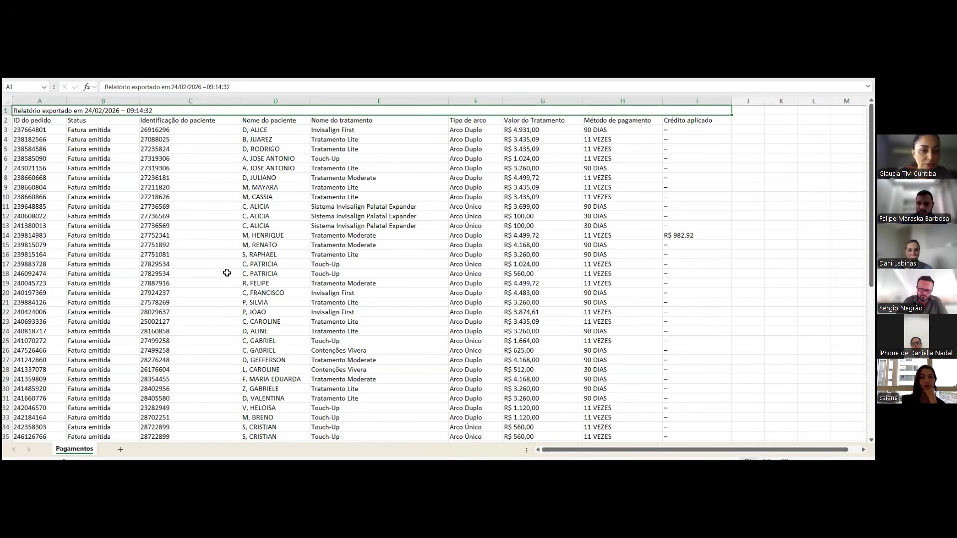
Look through the orders, treatments, values and payment methods in the exported Pagamentos spreadsheet.
left_click(387, 280)
scroll(387, 279, "down", 3)
scroll(387, 279, "up", 3)
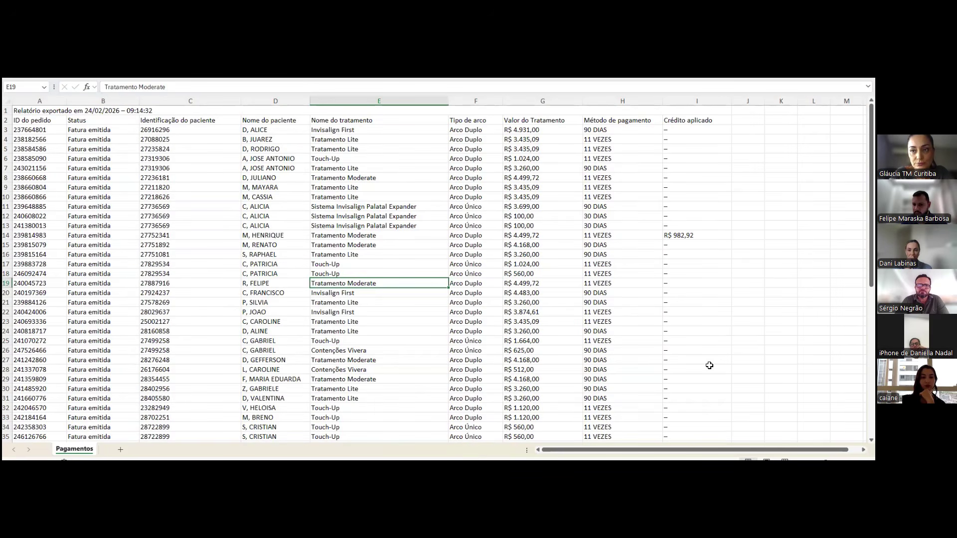
Switch from the exported spreadsheets back to the Pacientes page in the browser.
key("alt+Tab")
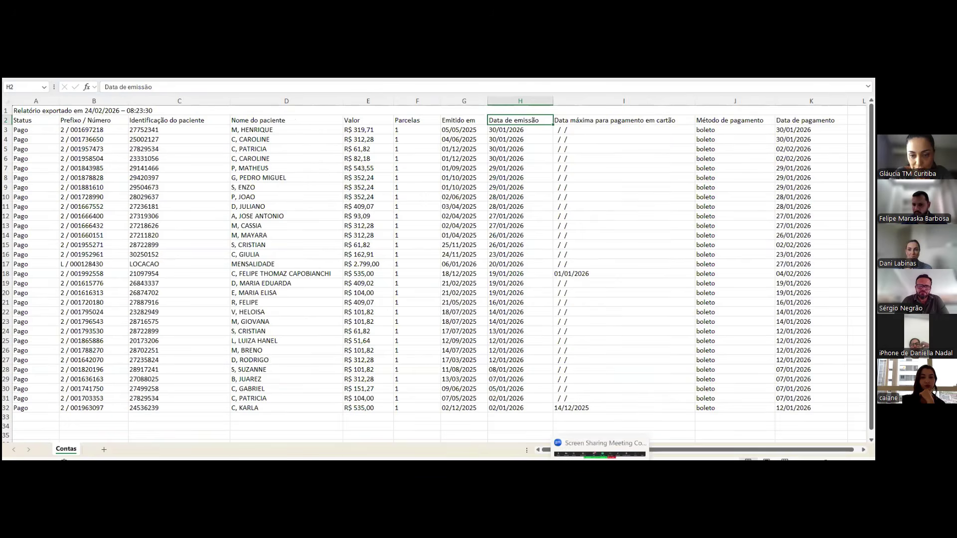
key("alt+Tab")
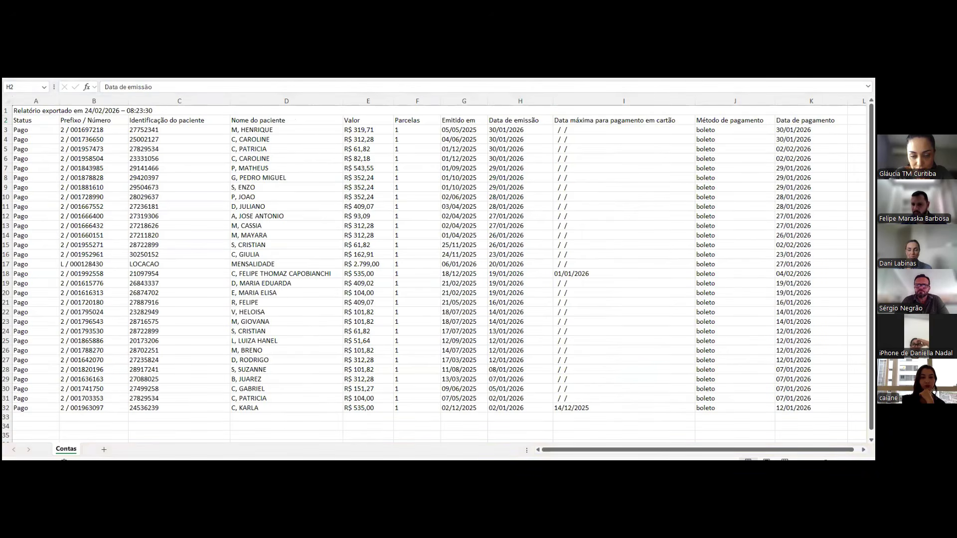
mouse_move(458, 459)
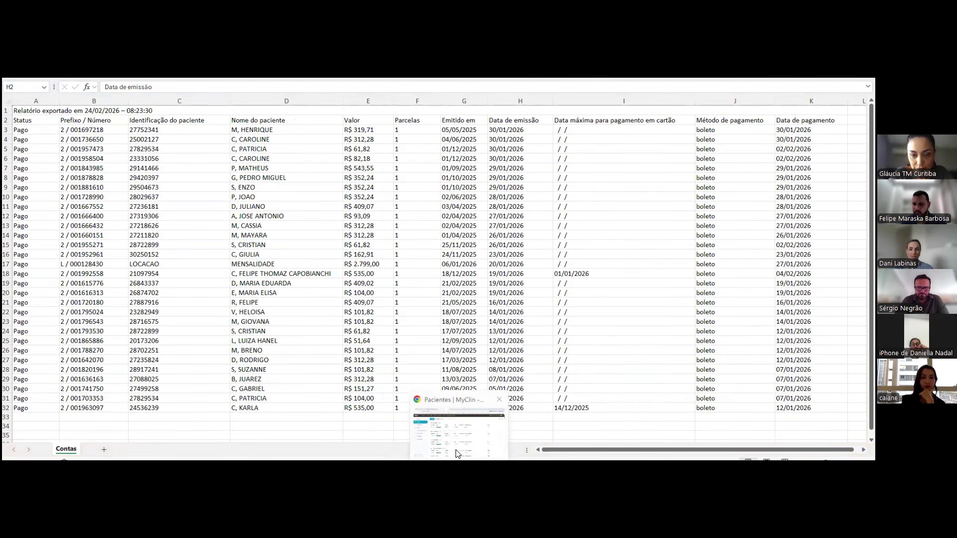
left_click(456, 403)
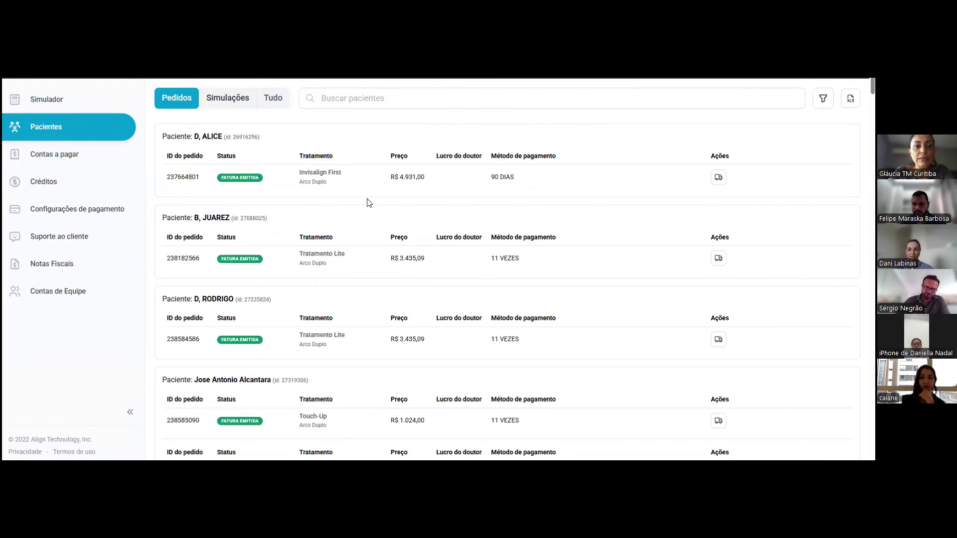
Show the Simulações and search them by a patient's first name.
left_click(232, 103)
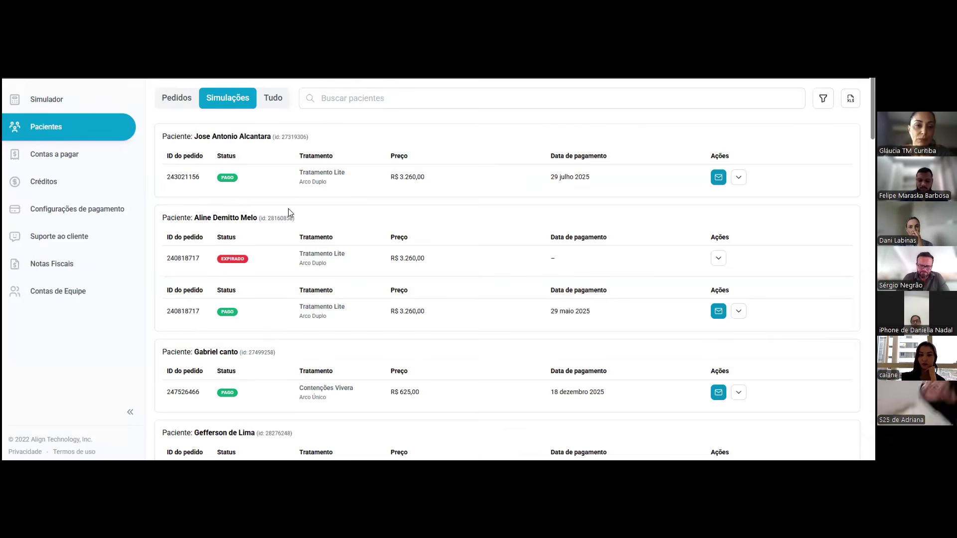
left_click(334, 100)
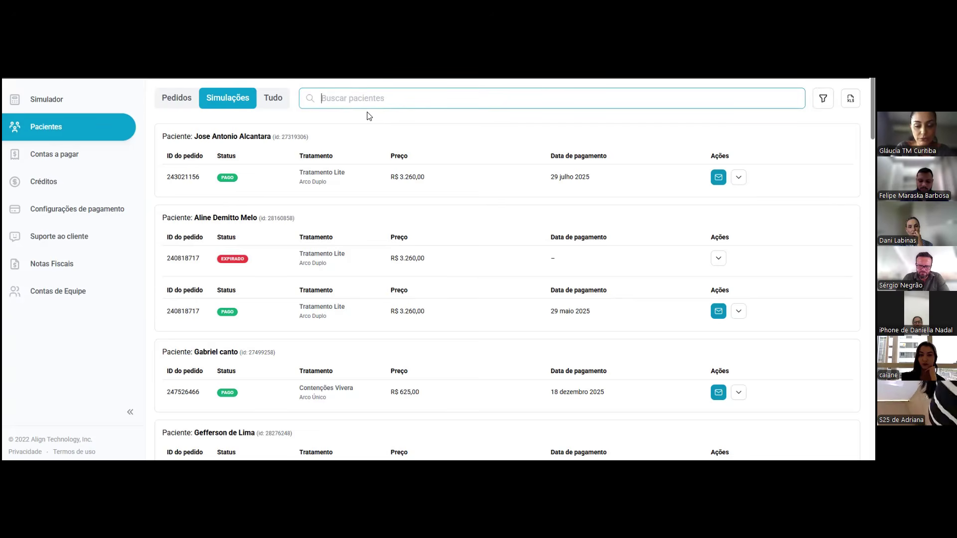
type("jose")
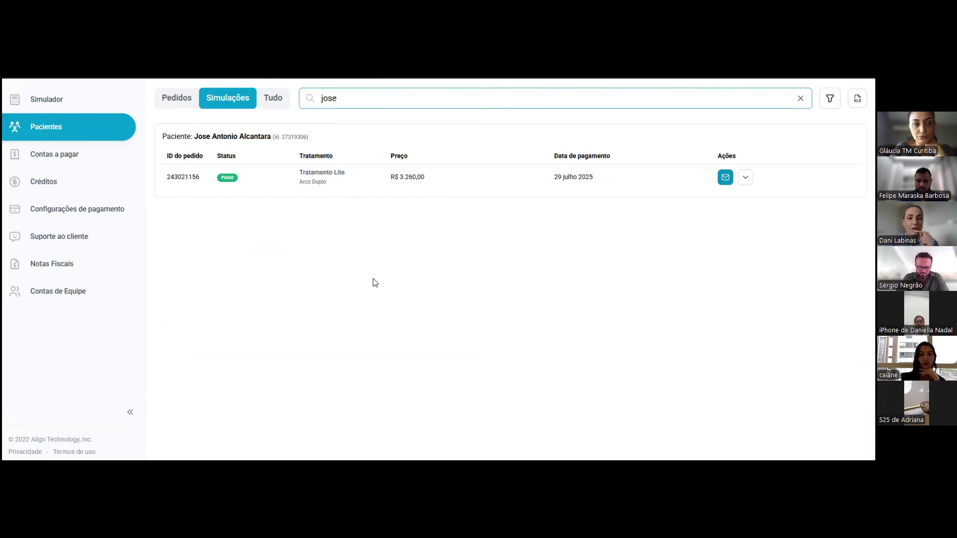
Return to the Pedidos, replace the search with a partial order number, and clear the search again.
left_click(175, 102)
left_click(350, 97)
key("BackSpace")
key("BackSpace")
key("BackSpace")
key("BackSpace")
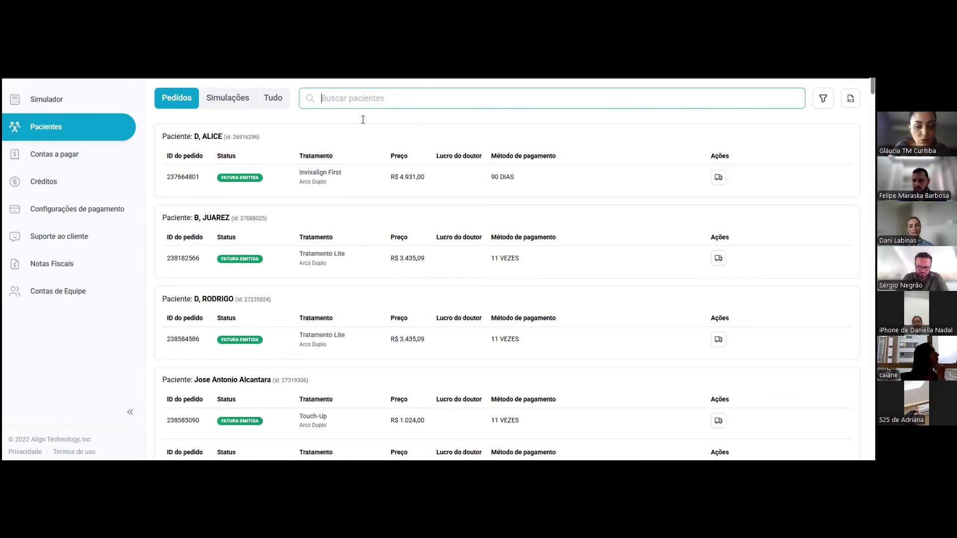
type("480")
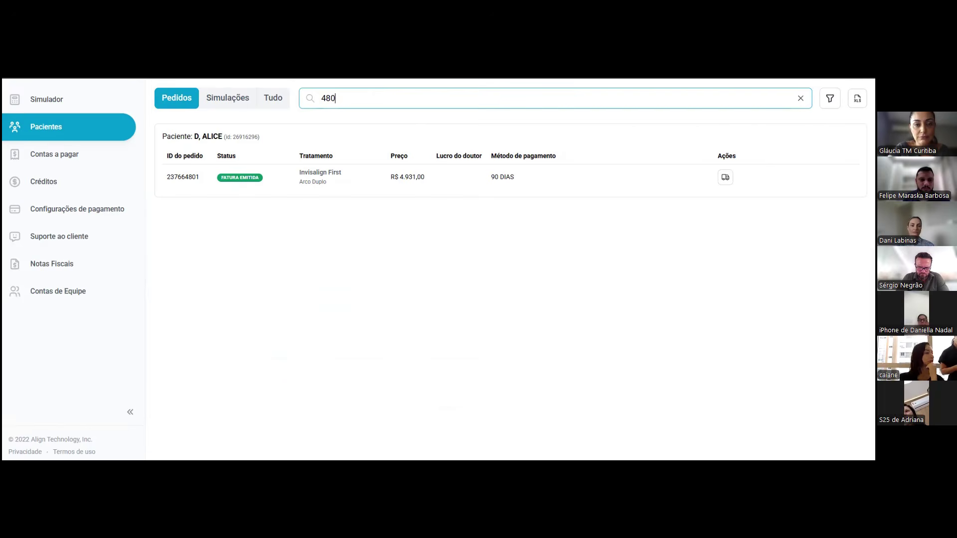
key("BackSpace")
key("BackSpace")
key("BackSpace")
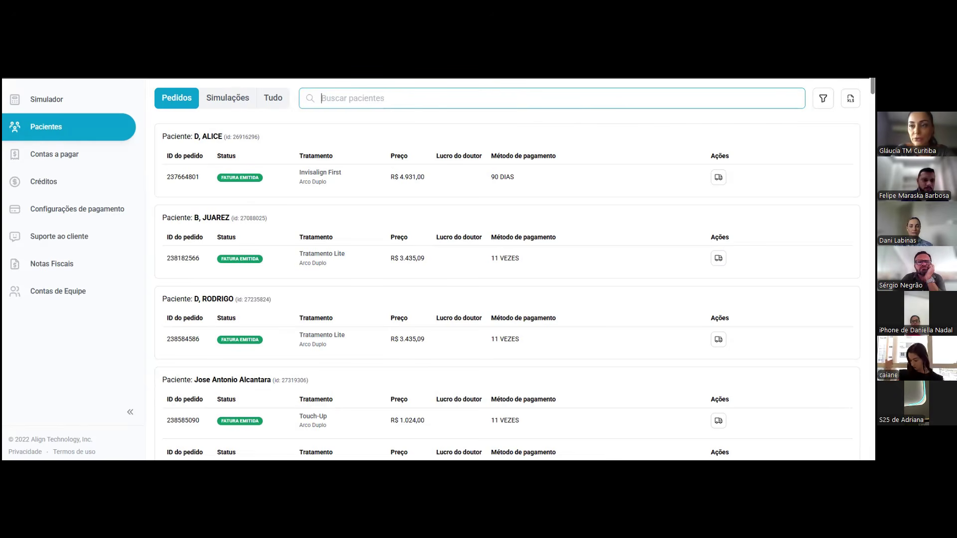
Check which Status do pedido options the orders can be filtered by without choosing one.
left_click(822, 99)
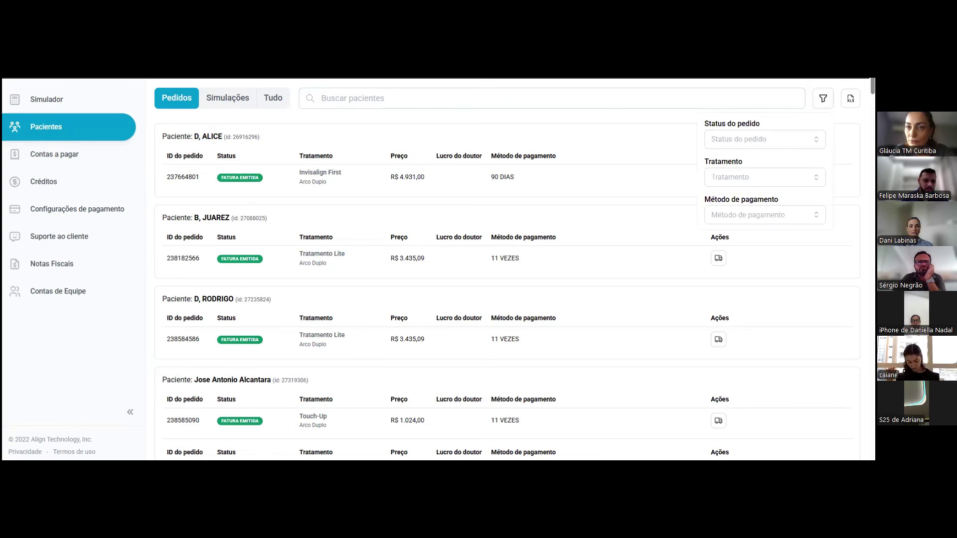
left_click(765, 140)
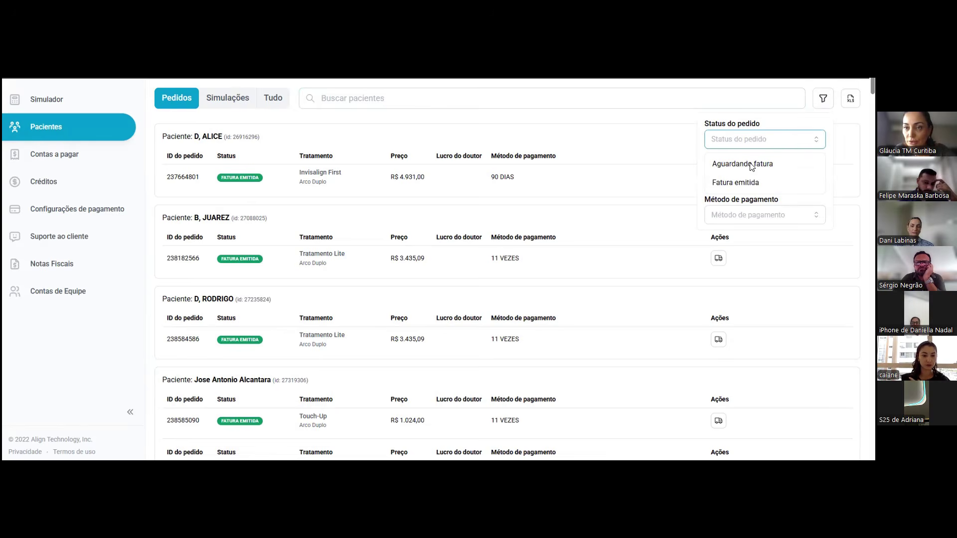
left_click(656, 171)
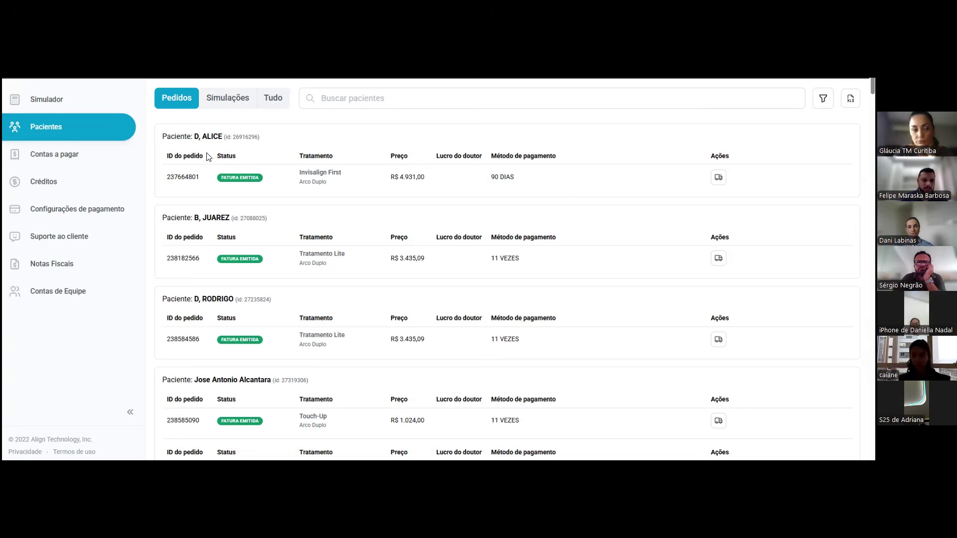
Open Contas a pagar and check which filters are available for the accounts without setting any.
left_click(42, 156)
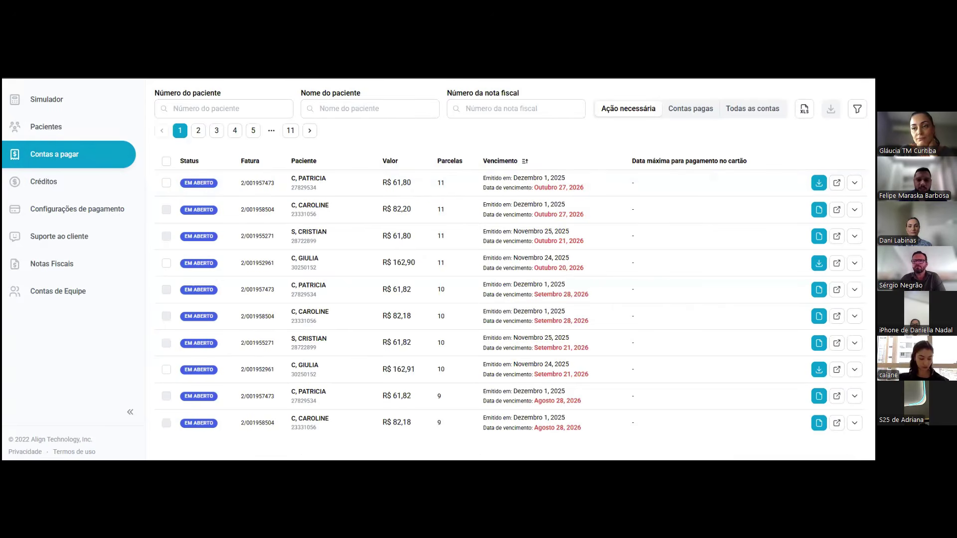
left_click(858, 108)
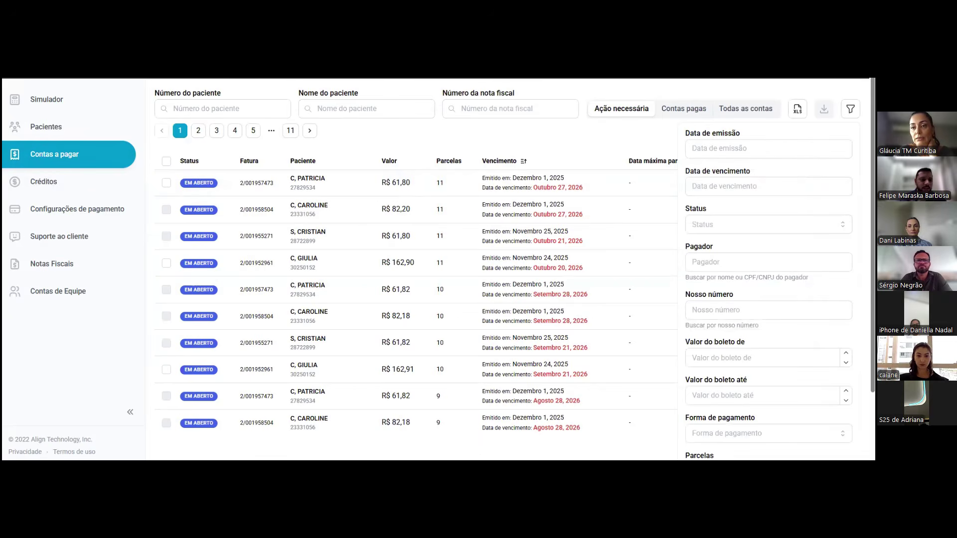
left_click(605, 144)
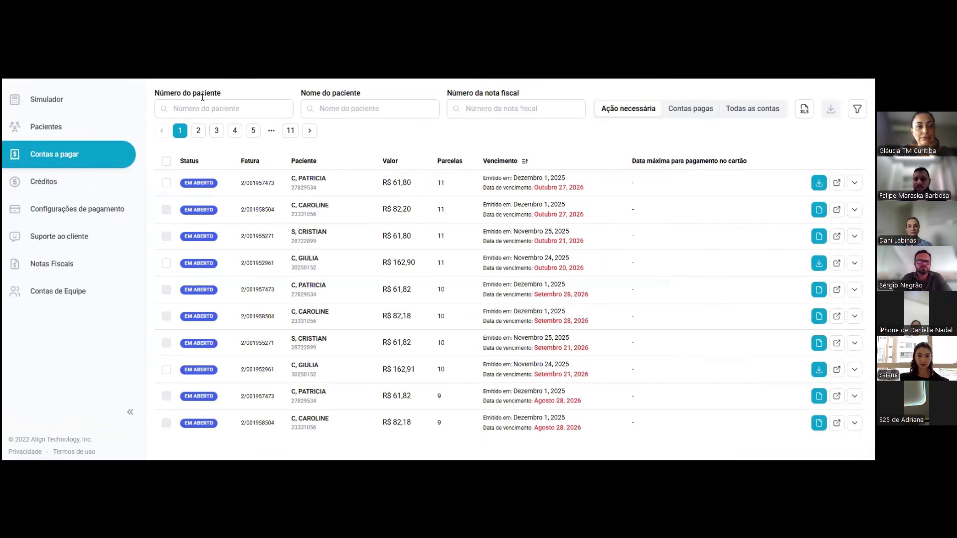
Return to the Pacientes orders, look through the list and open the Status do pedido filter options.
left_click(64, 128)
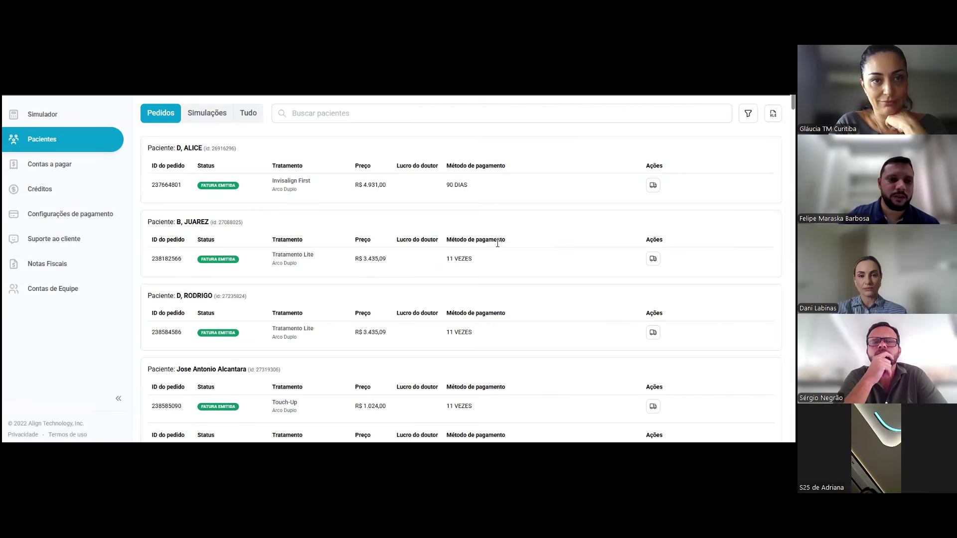
scroll(507, 269, "down", 15)
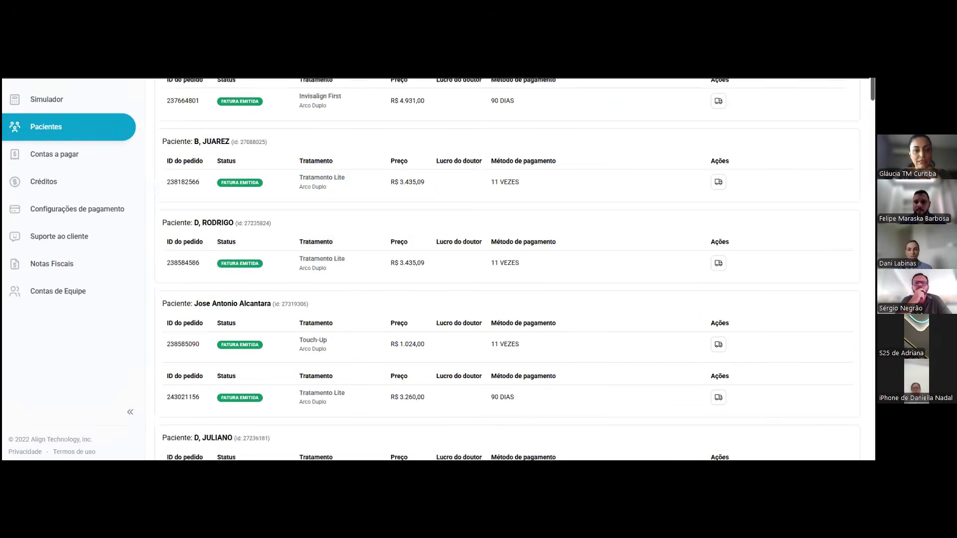
scroll(507, 269, "up", 15)
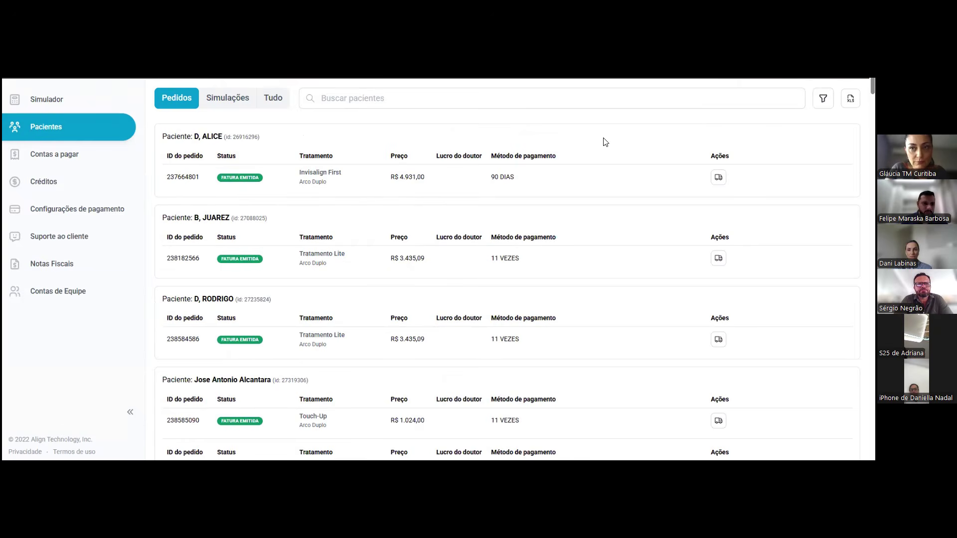
left_click(822, 99)
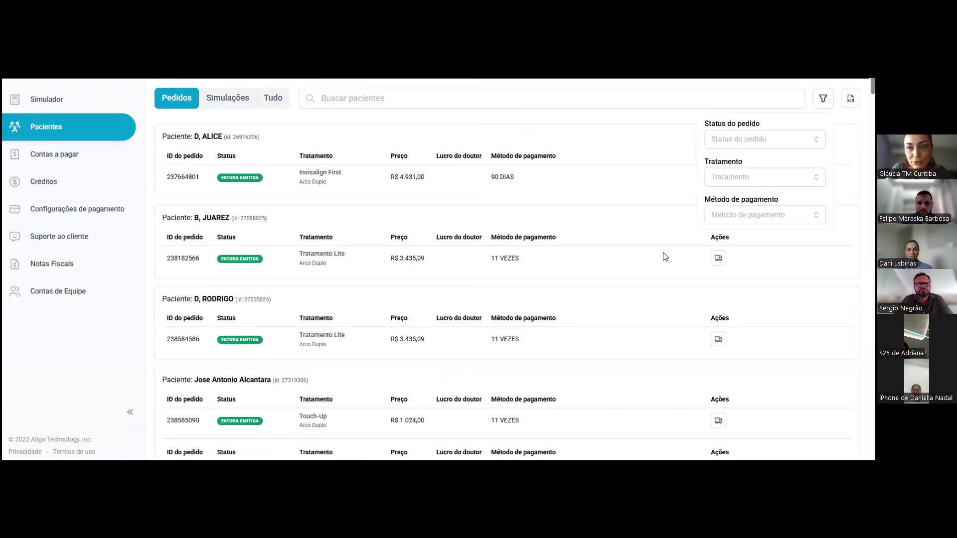
left_click(768, 145)
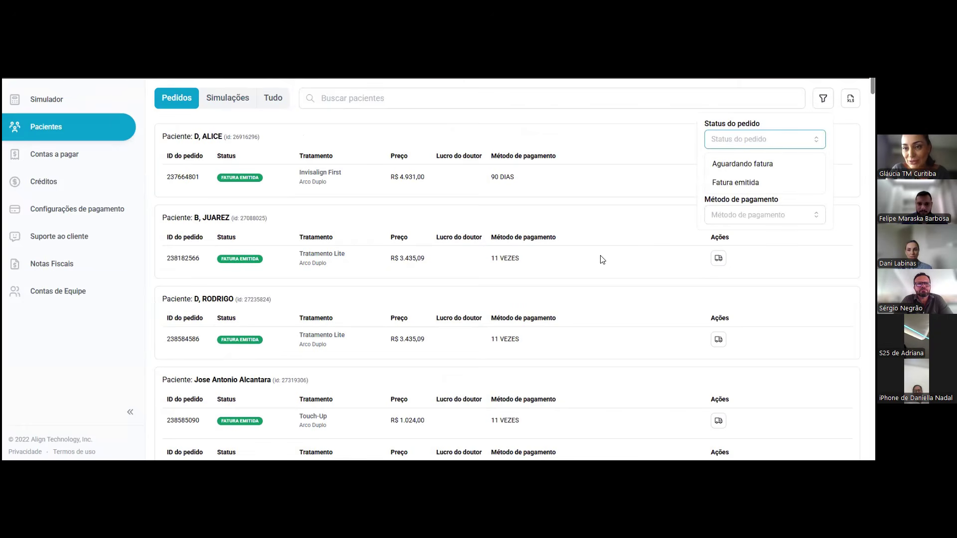
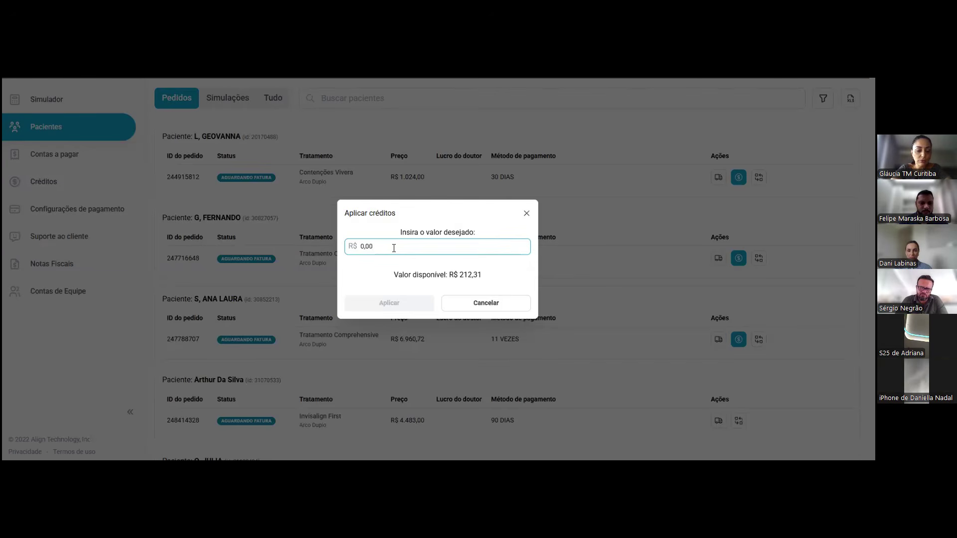
Enter a credit of R$ 200,00 for the order in Aplicar créditos and close the dialog without applying it.
type("00,00")
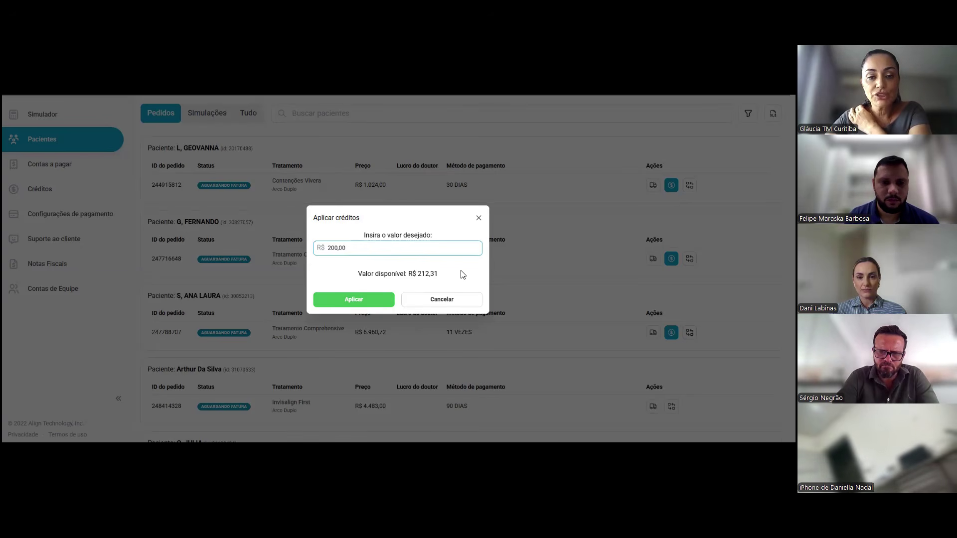
left_click(479, 218)
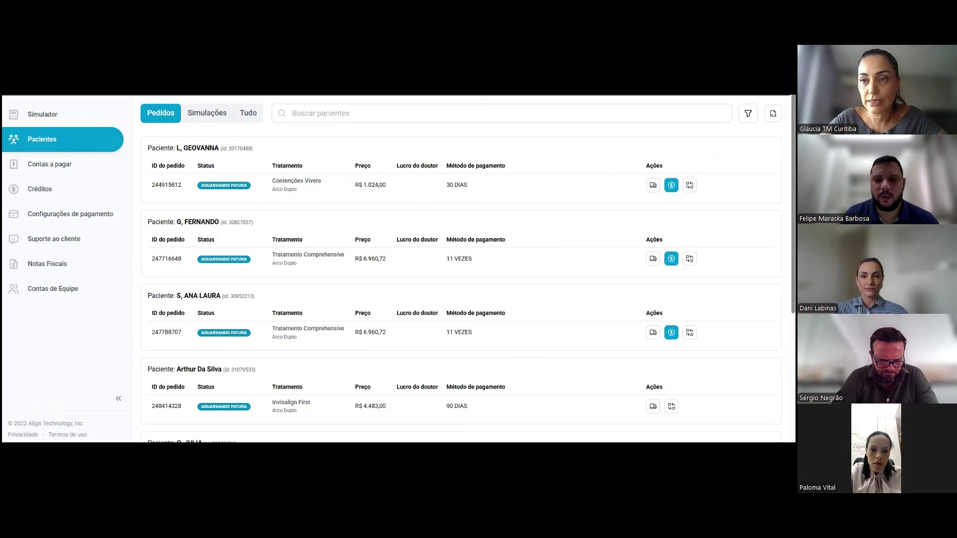
Change the Status do pedido filter to Fatura emitida.
left_click(748, 114)
left_click(695, 150)
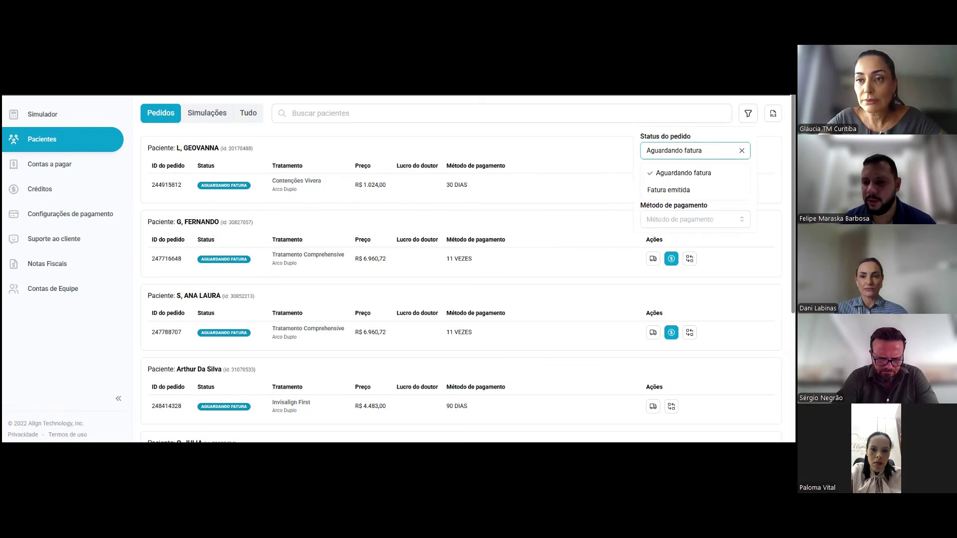
left_click(668, 190)
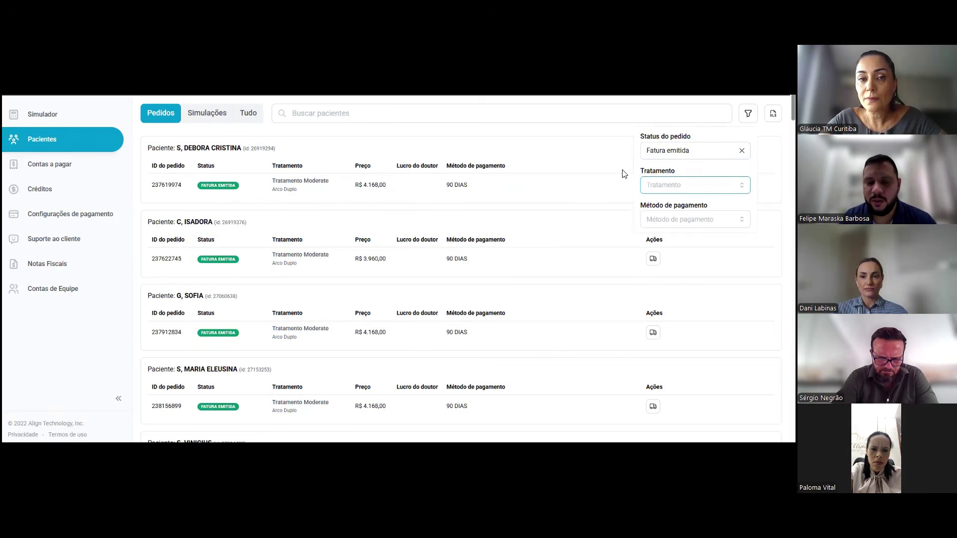
left_click(587, 180)
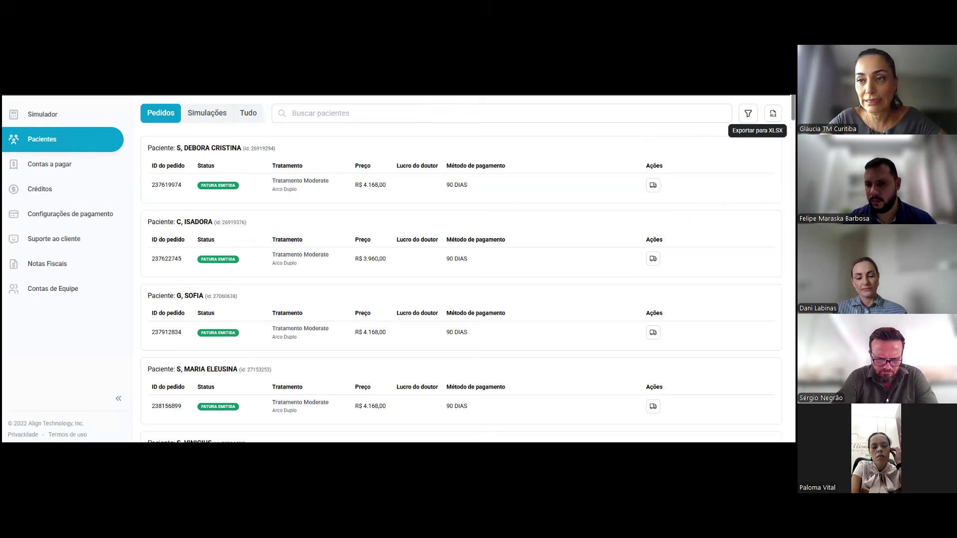
Clear the Status do pedido filter and filter the orders by Aguardando fatura.
left_click(748, 114)
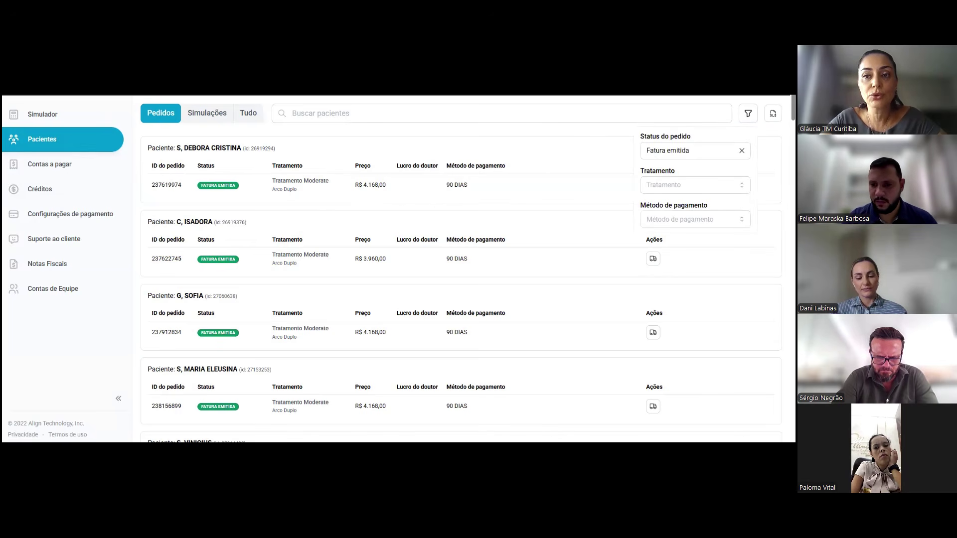
left_click(742, 151)
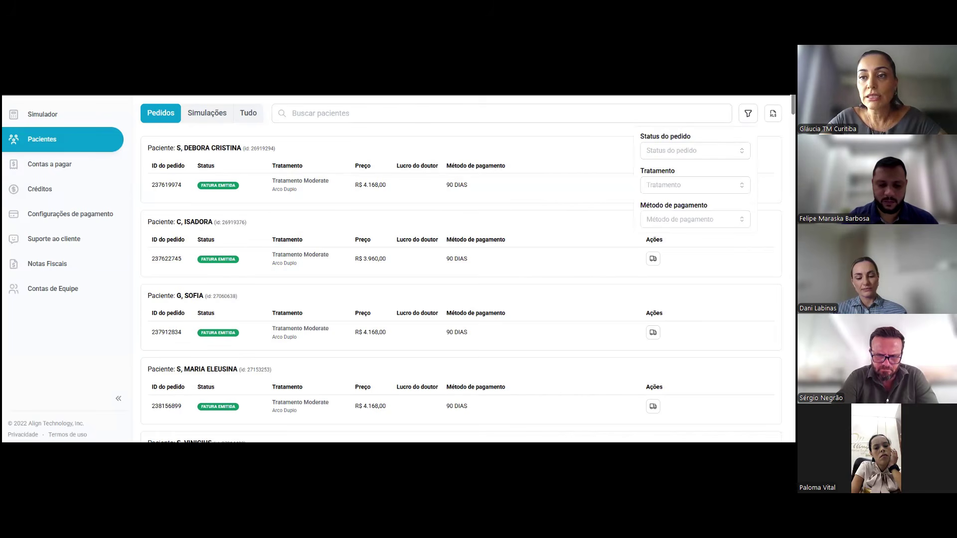
left_click(695, 151)
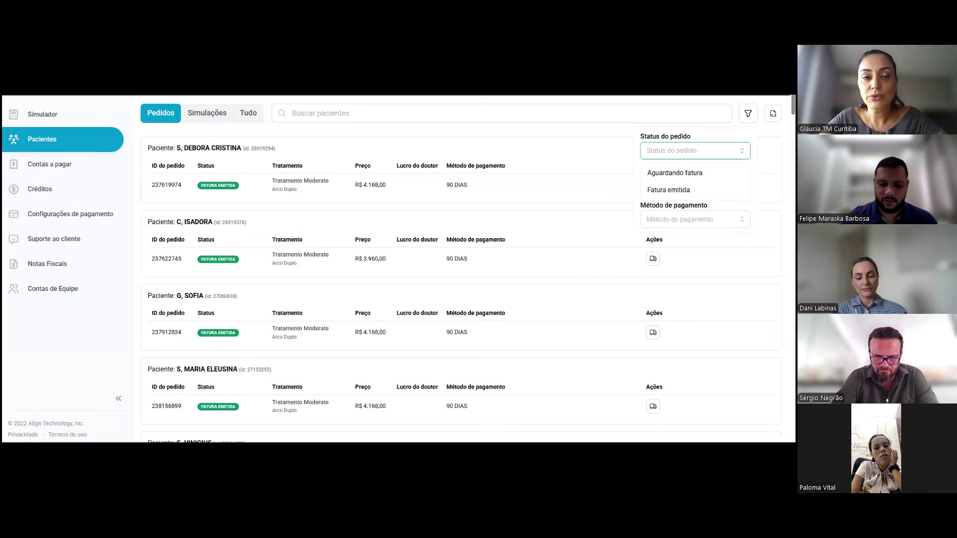
left_click(674, 173)
left_click(562, 158)
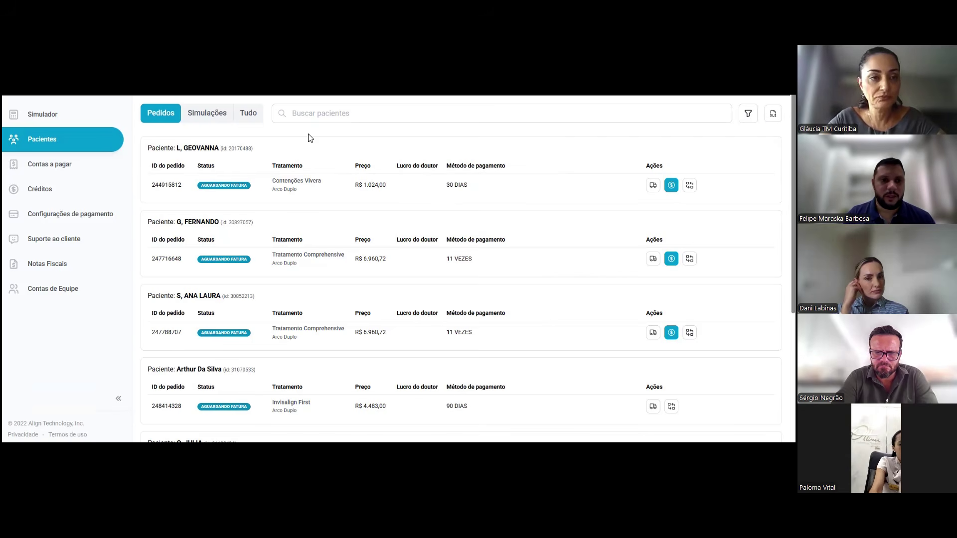
In Contas a pagar, show Todas as contas and filter them by the Status Vencido.
left_click(61, 170)
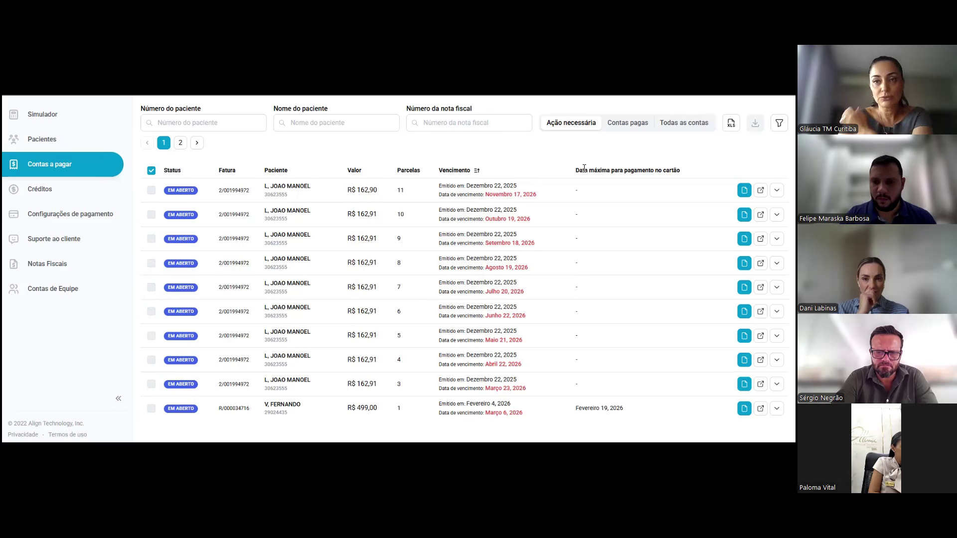
left_click(684, 122)
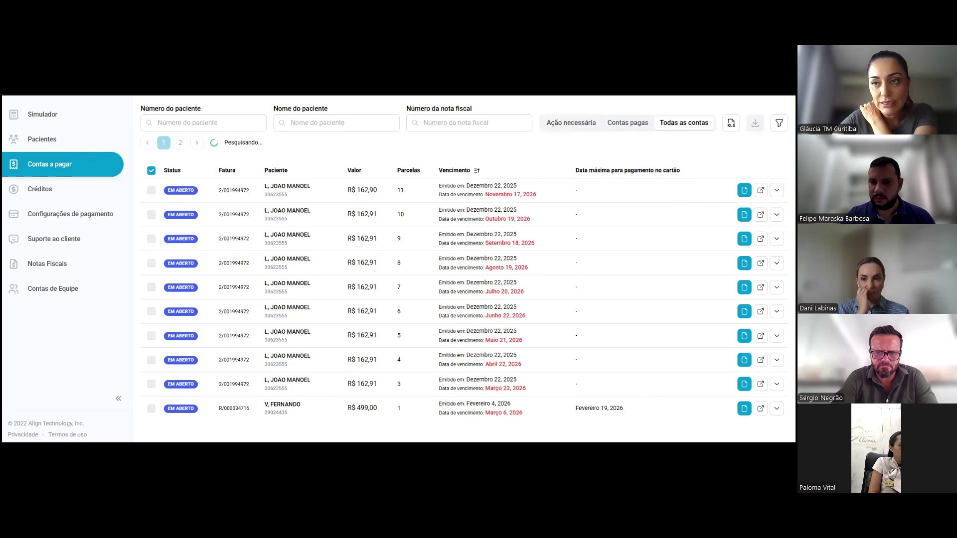
left_click(779, 123)
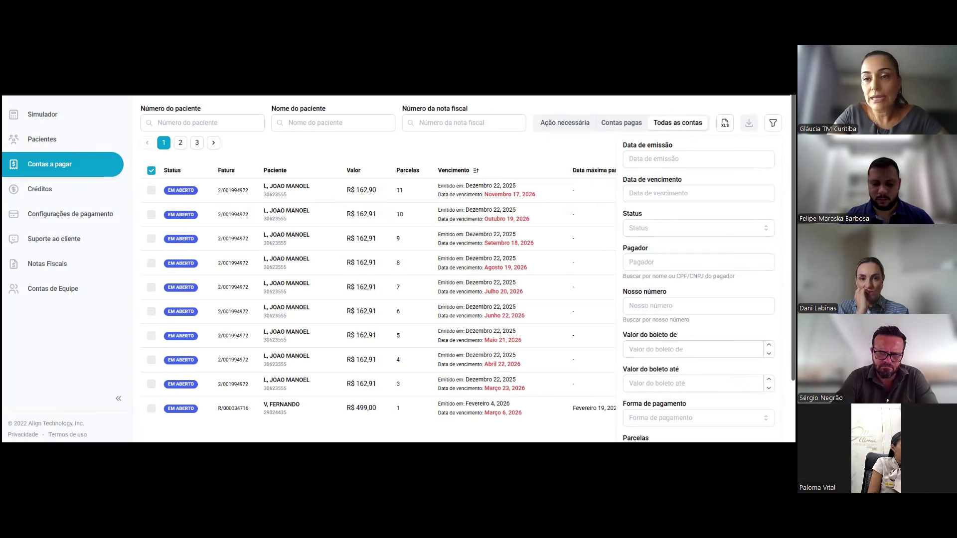
left_click(698, 228)
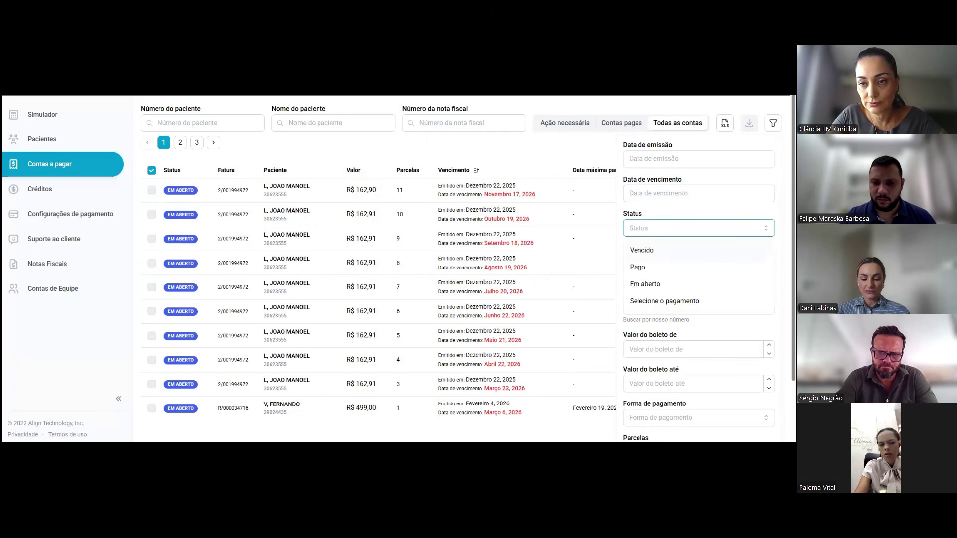
left_click(641, 250)
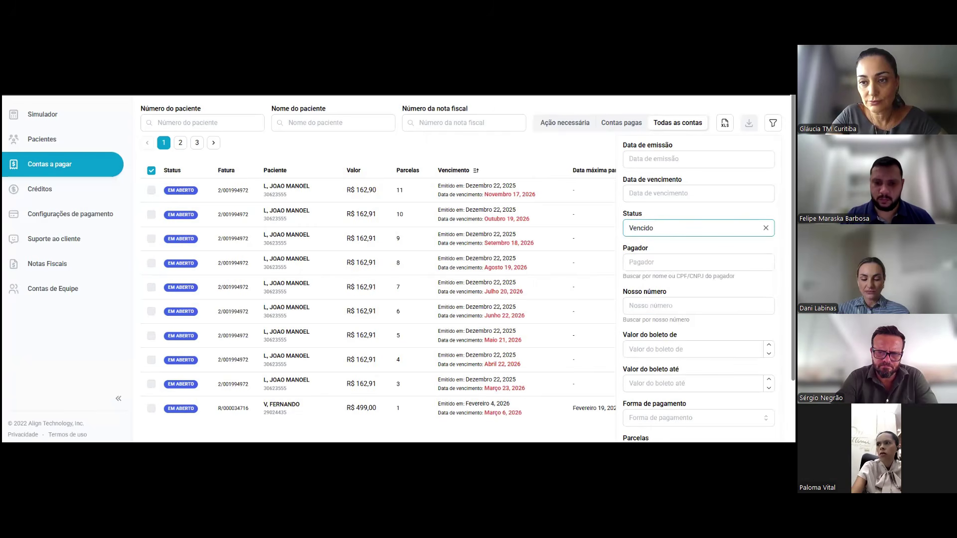
scroll(449, 269, "down", 3)
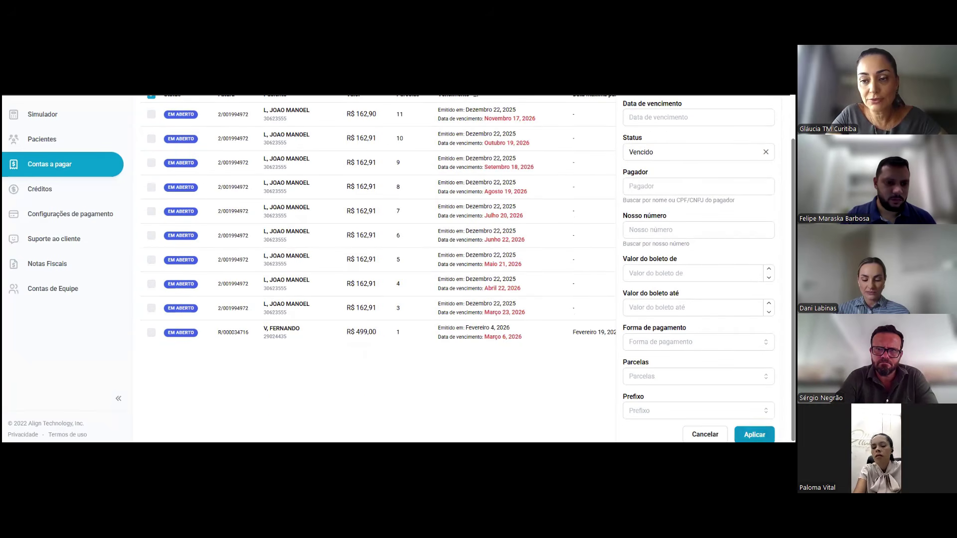
left_click(754, 435)
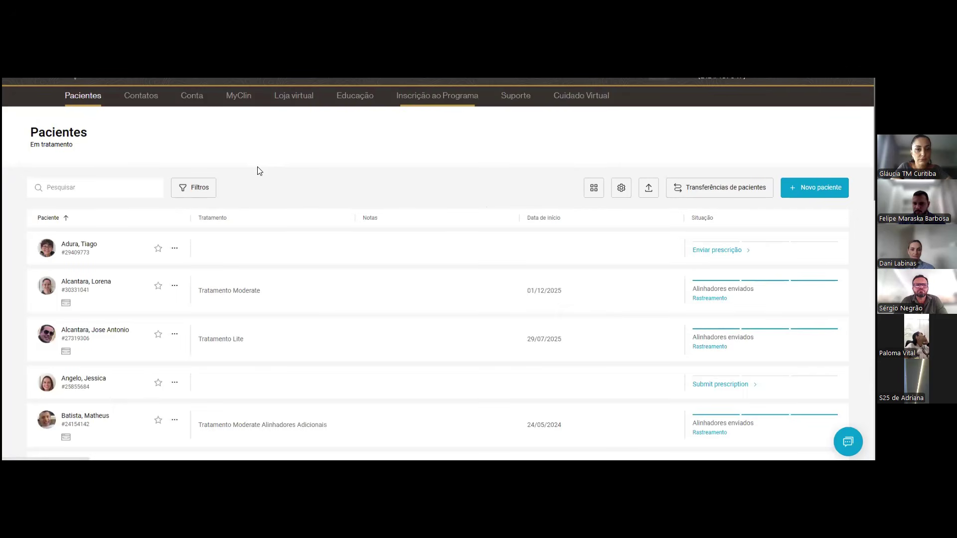
Enter MyClin from the Pacientes page and open Contas a pagar.
left_click(238, 96)
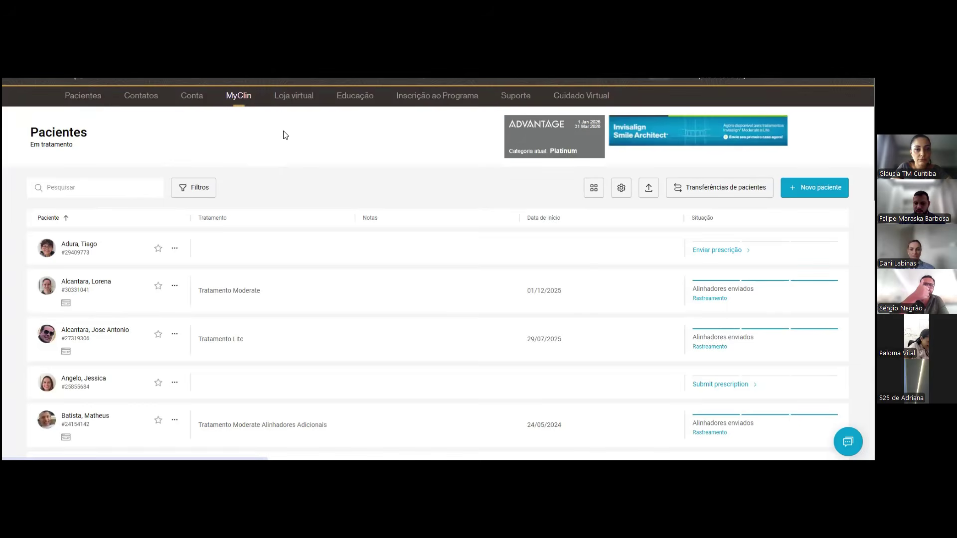
left_click(241, 95)
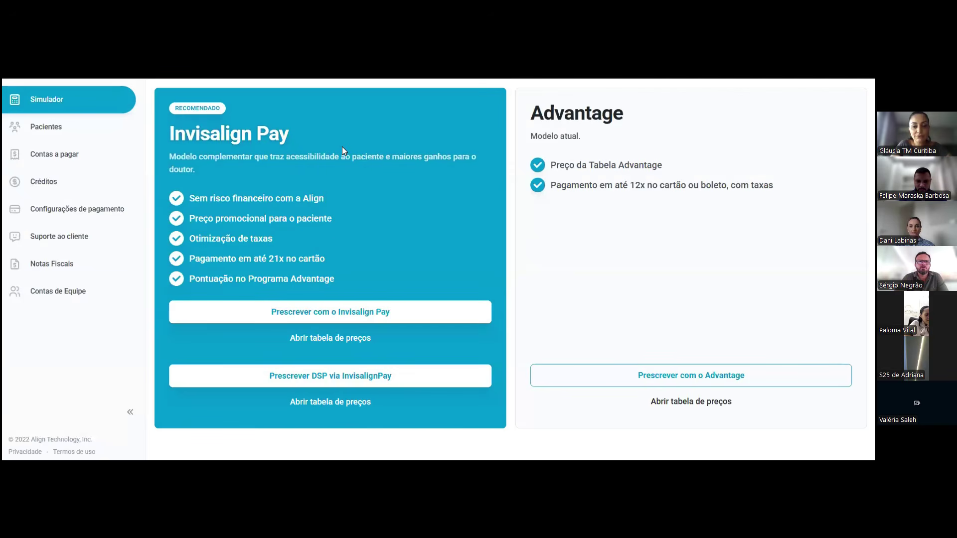
left_click(66, 150)
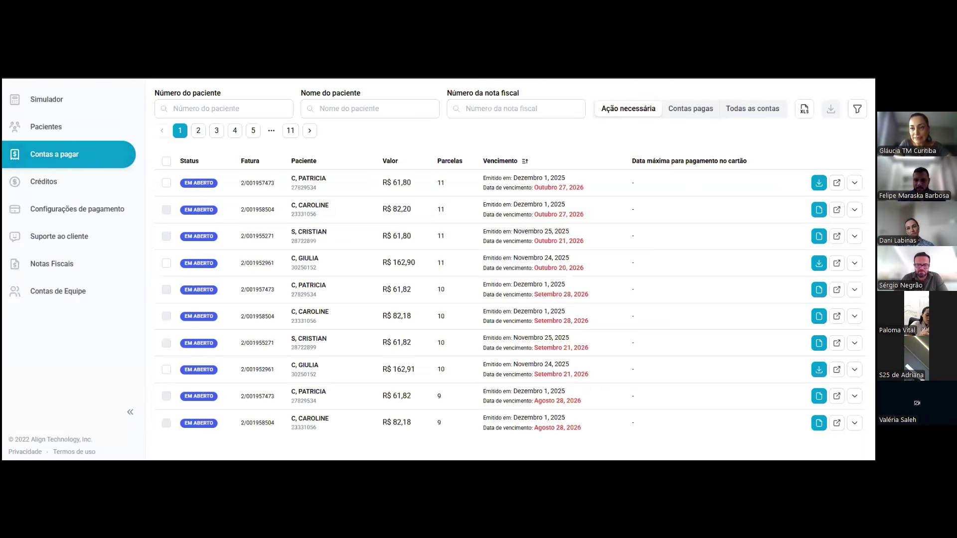
Filter the Ação necessária accounts by the Status Vencido and check the listed invoice's due date.
left_click(857, 110)
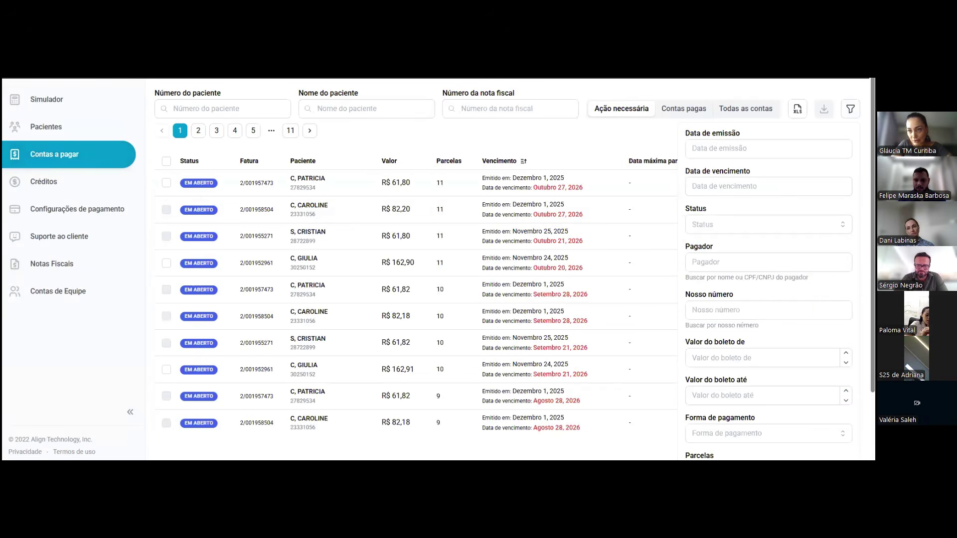
left_click(769, 224)
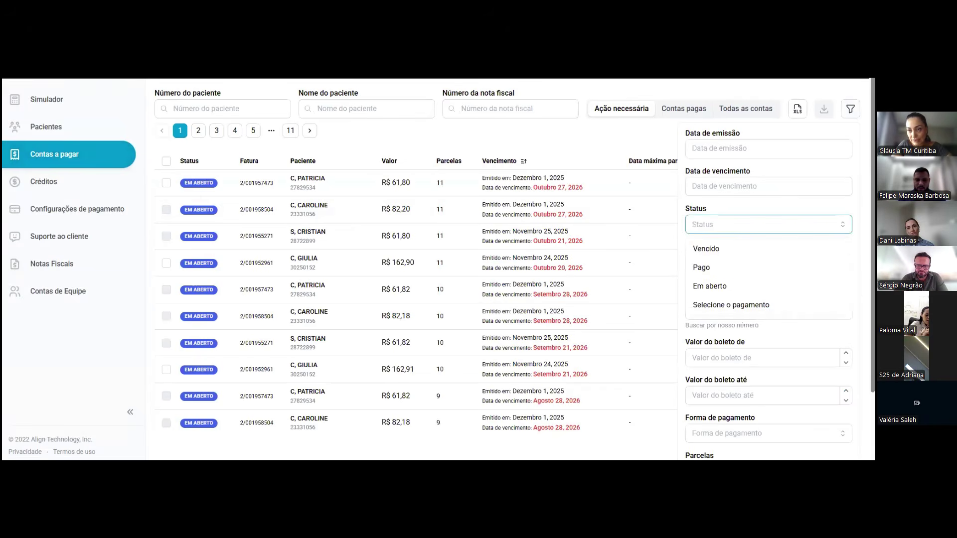
left_click(758, 254)
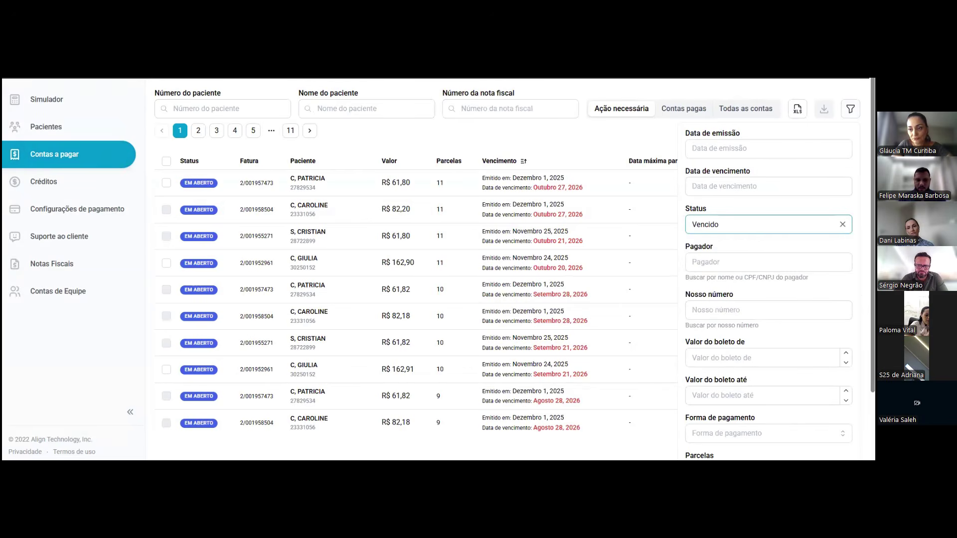
left_click(850, 108)
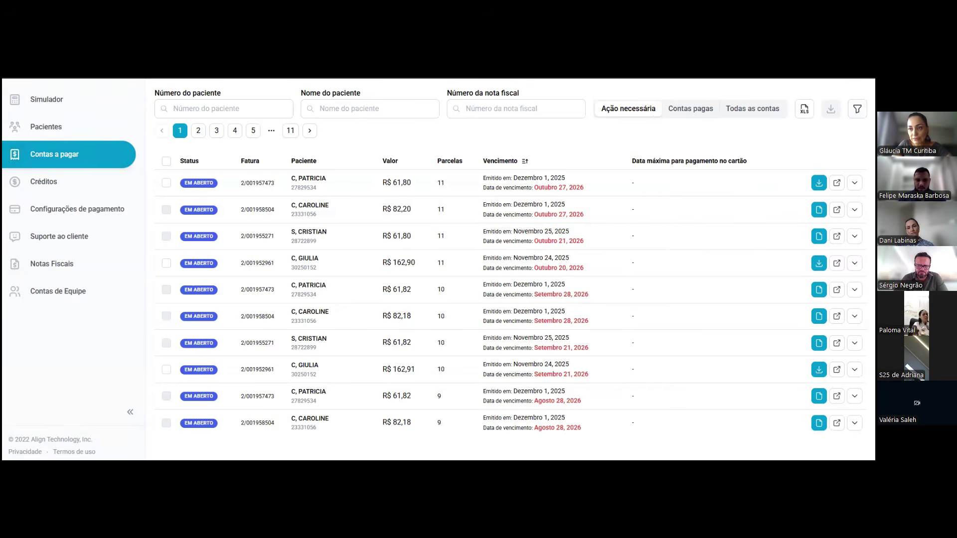
left_click(857, 109)
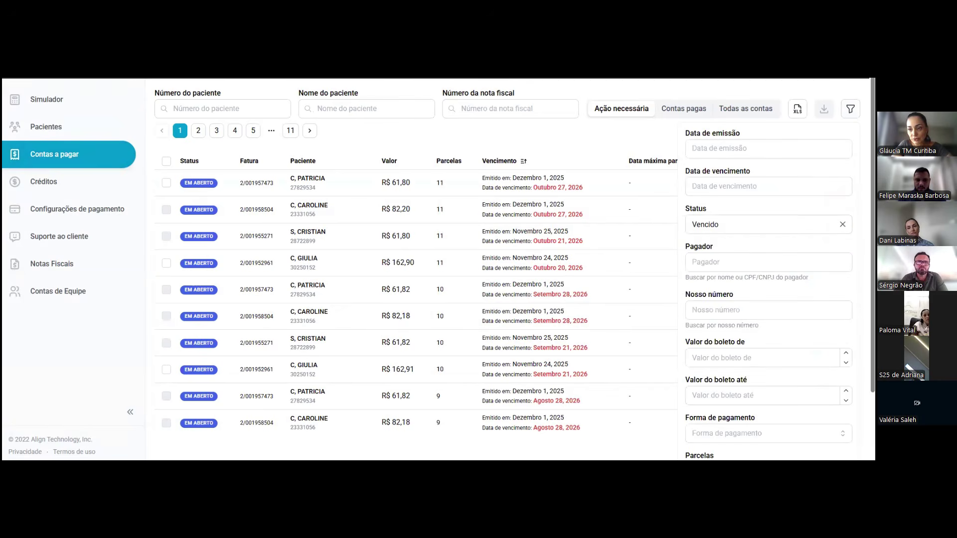
scroll(513, 269, "down", 3)
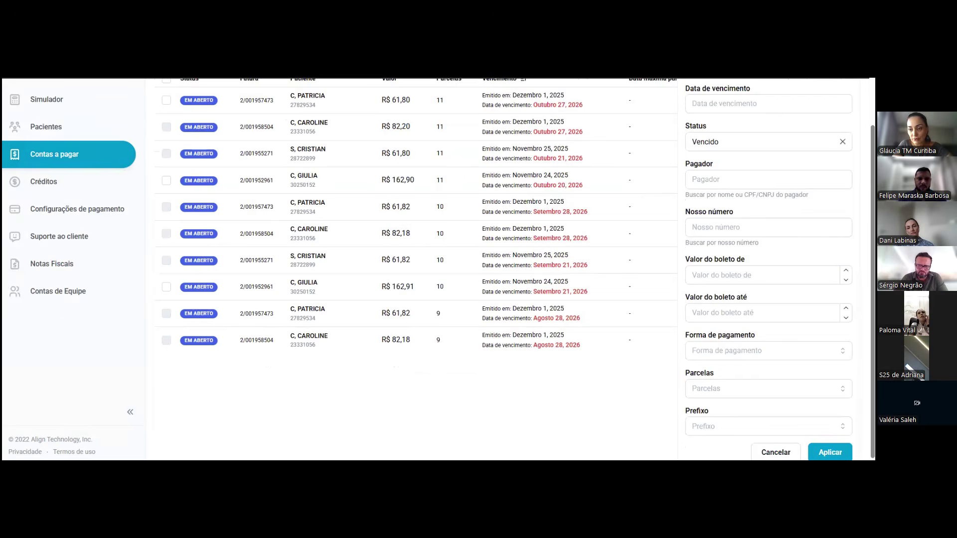
left_click(830, 451)
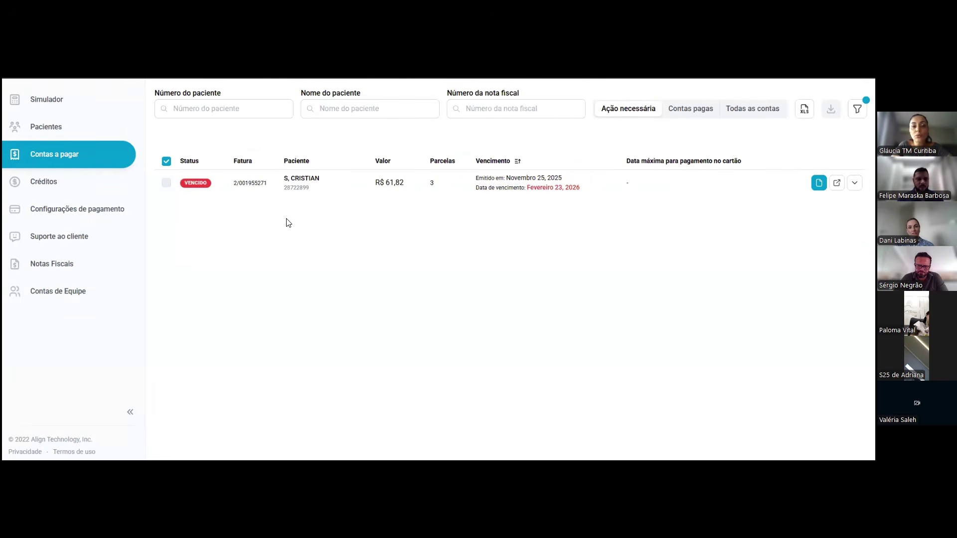
left_click_drag(569, 201, 541, 188)
left_click(550, 220)
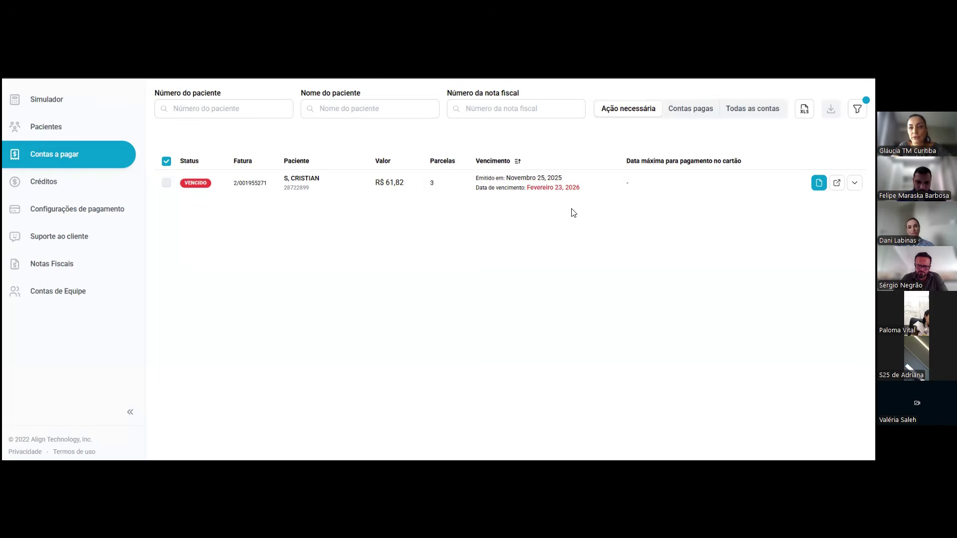
Replace the Vencido option in the accounts' Status filter with Em aberto.
left_click(857, 108)
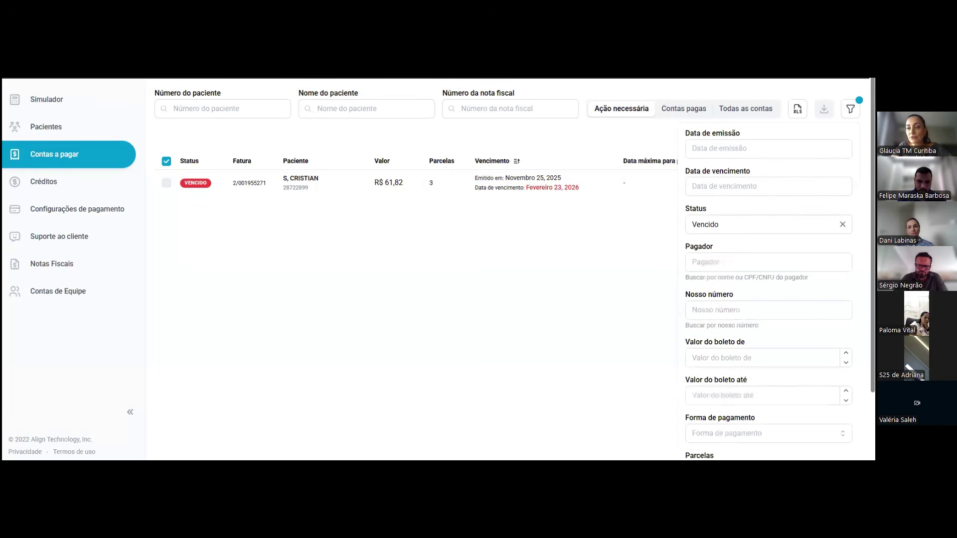
left_click(842, 224)
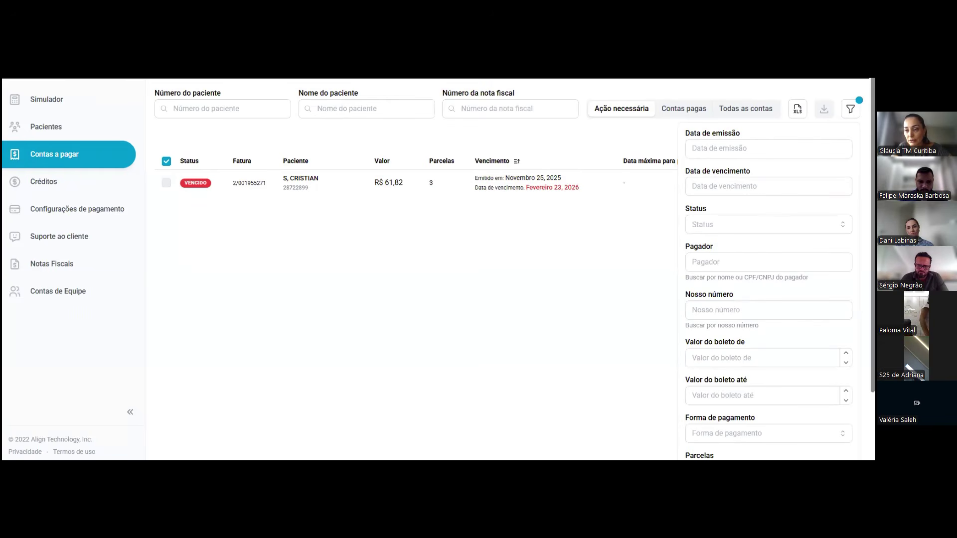
left_click(842, 224)
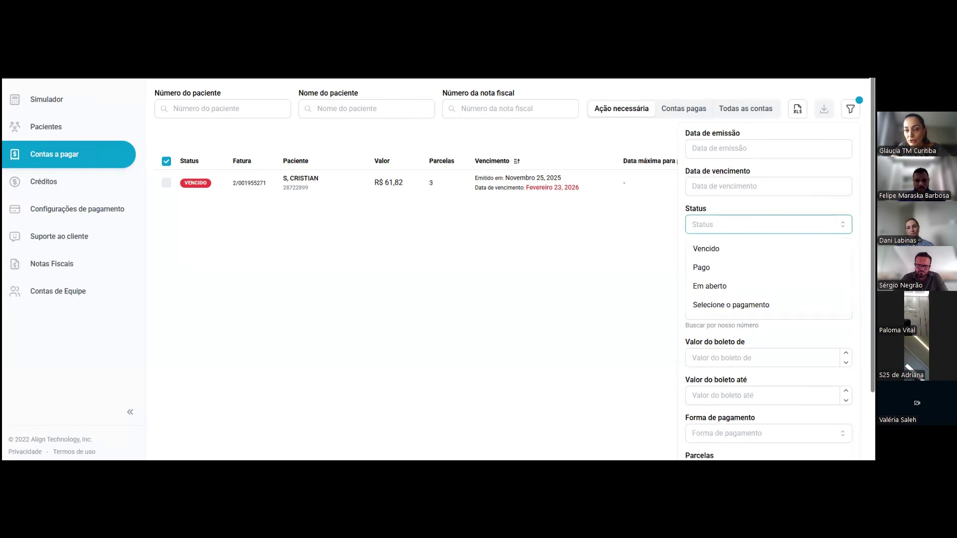
left_click(727, 288)
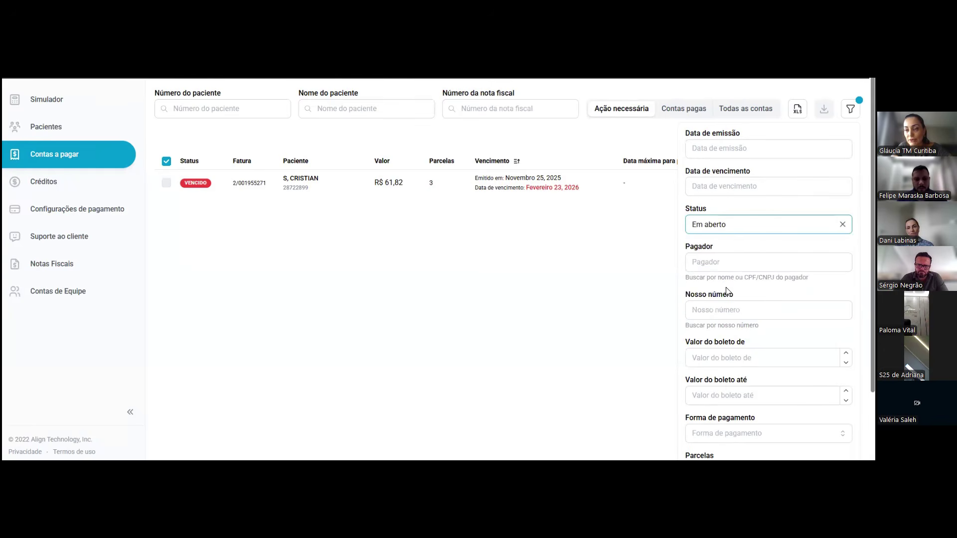
Set the Data de vencimento range to fevereiro 23, 2026 – fevereiro 28, 2026 and apply the filters.
left_click(713, 186)
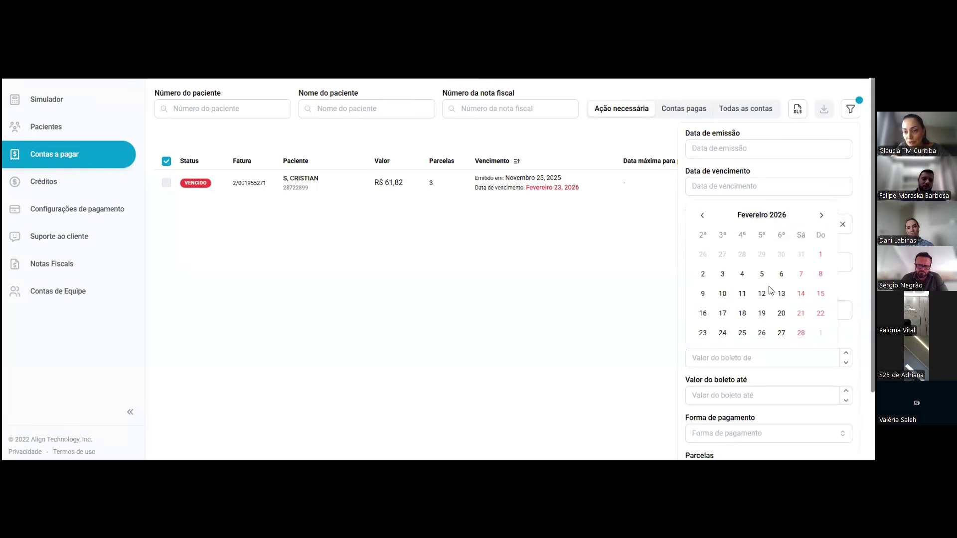
left_click(702, 335)
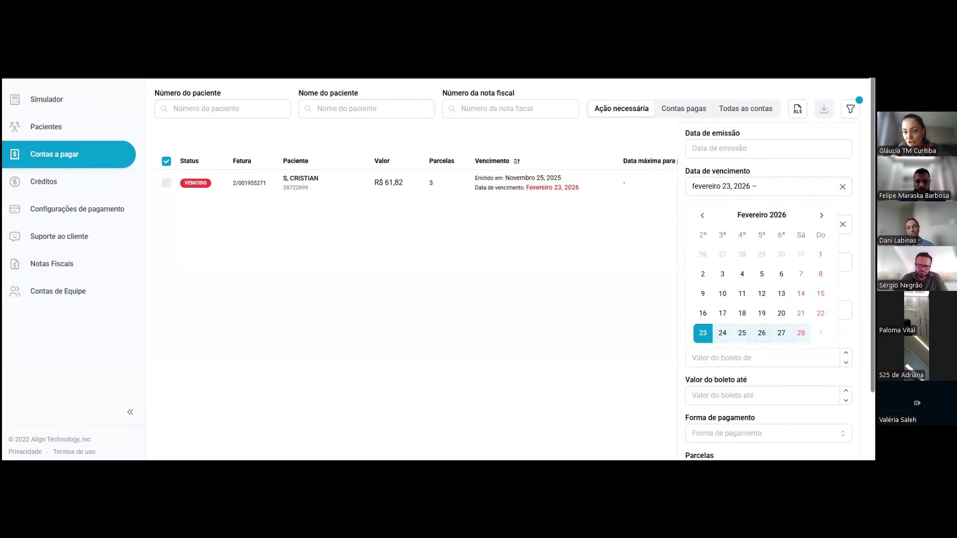
left_click(801, 333)
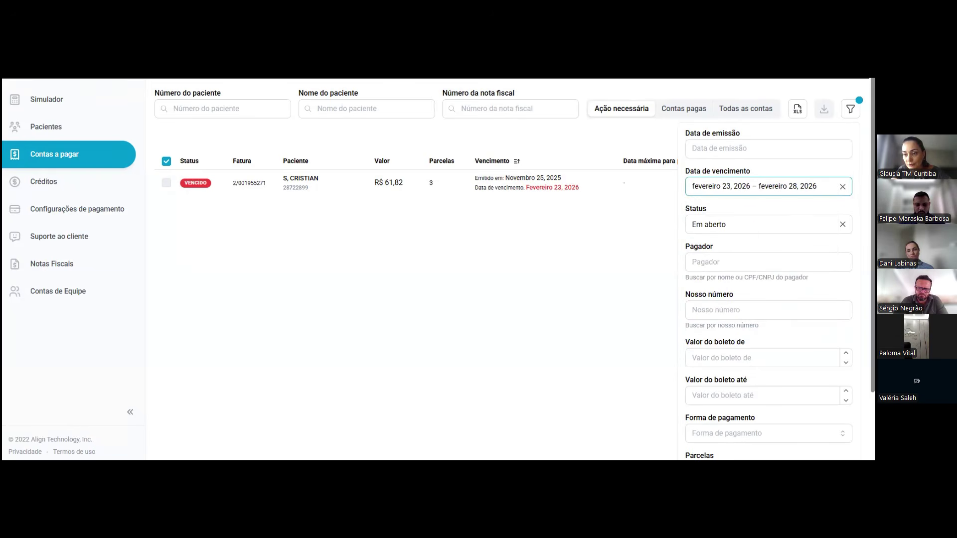
scroll(767, 269, "down", 3)
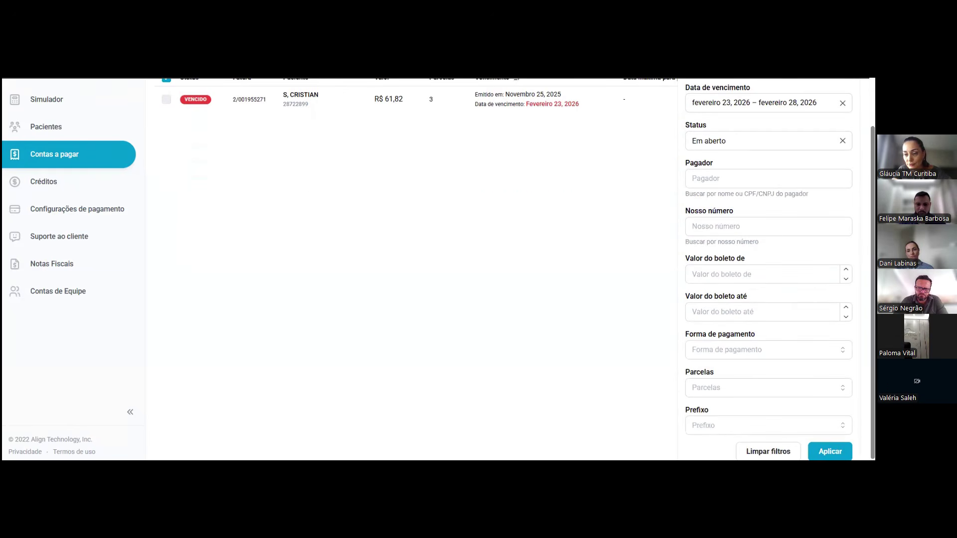
left_click(830, 450)
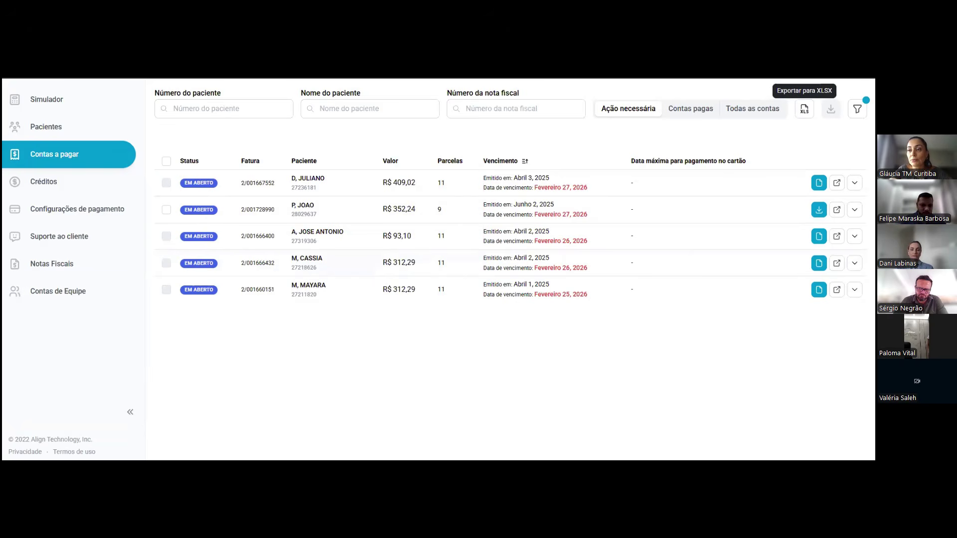
Export the accounts statement to XLSX for due dates from 24/01/2026 to 20/02/2026.
left_click(804, 108)
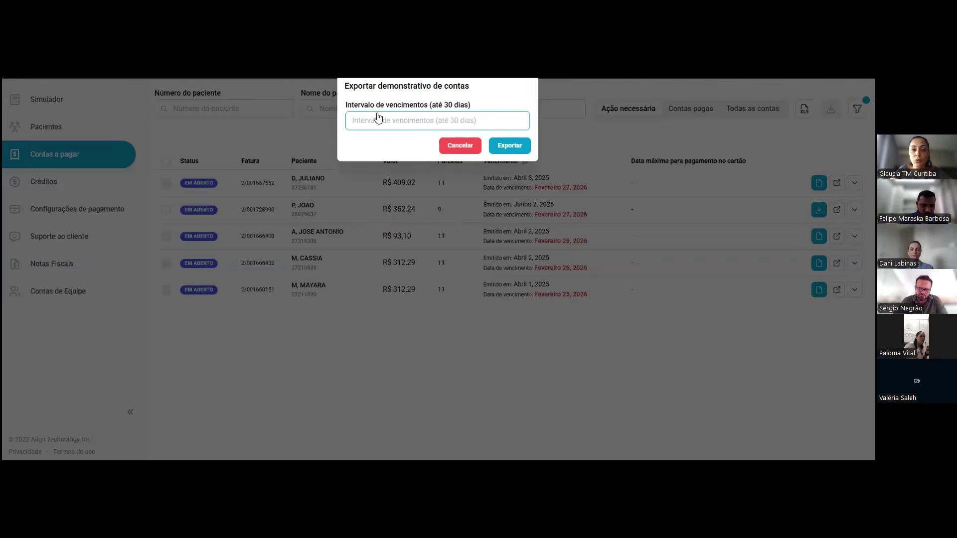
left_click(359, 123)
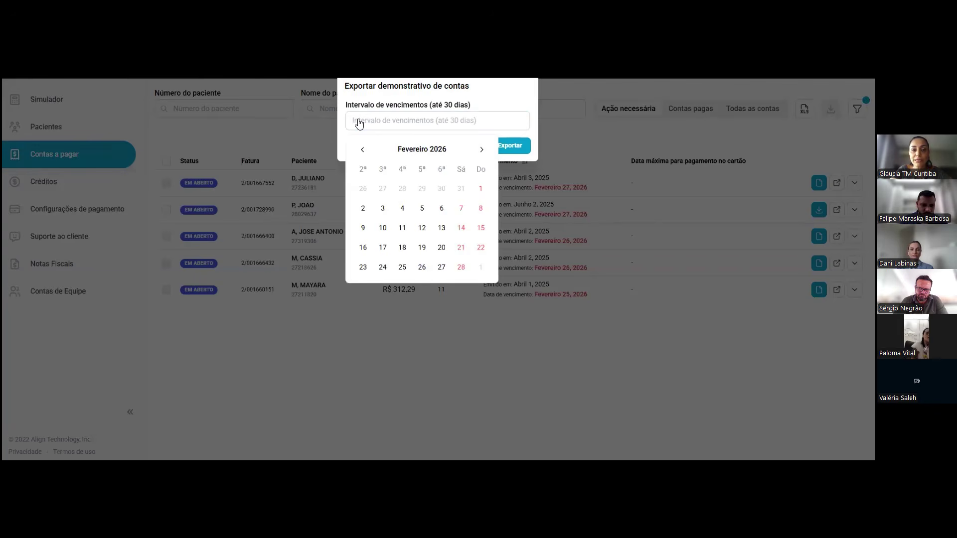
left_click(363, 150)
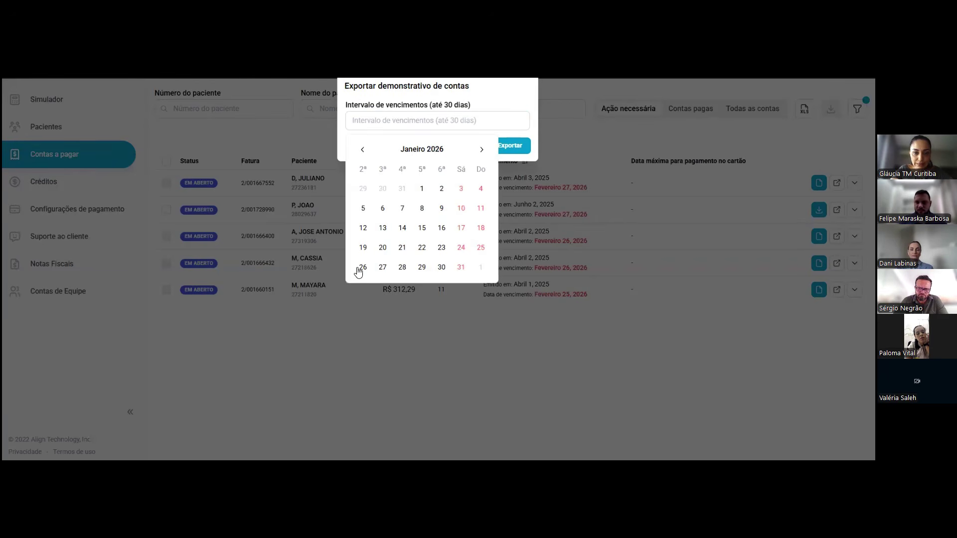
left_click(467, 251)
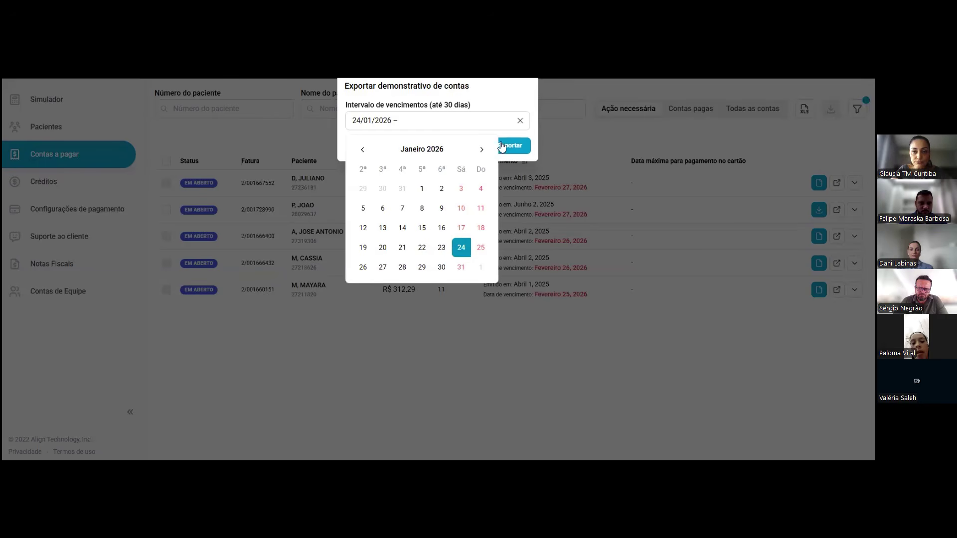
left_click(481, 151)
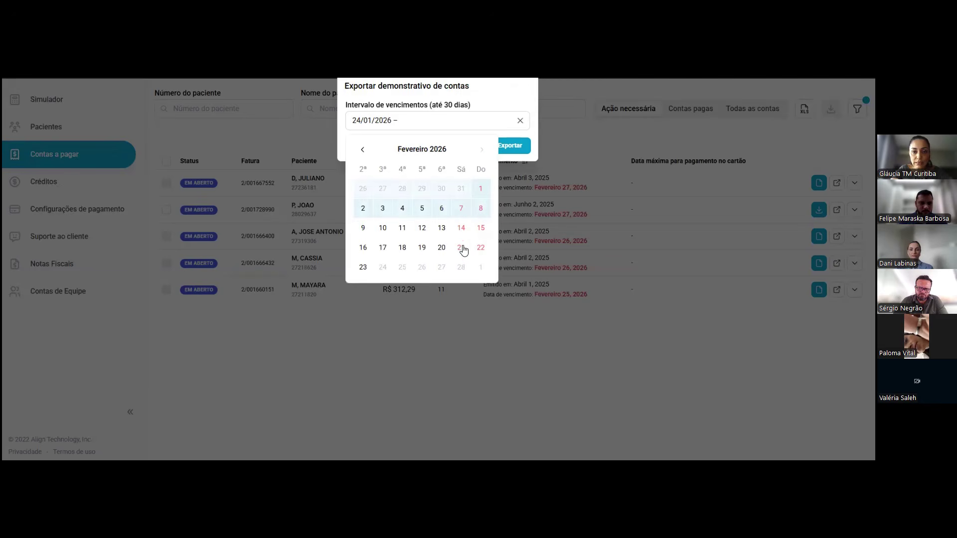
left_click(441, 247)
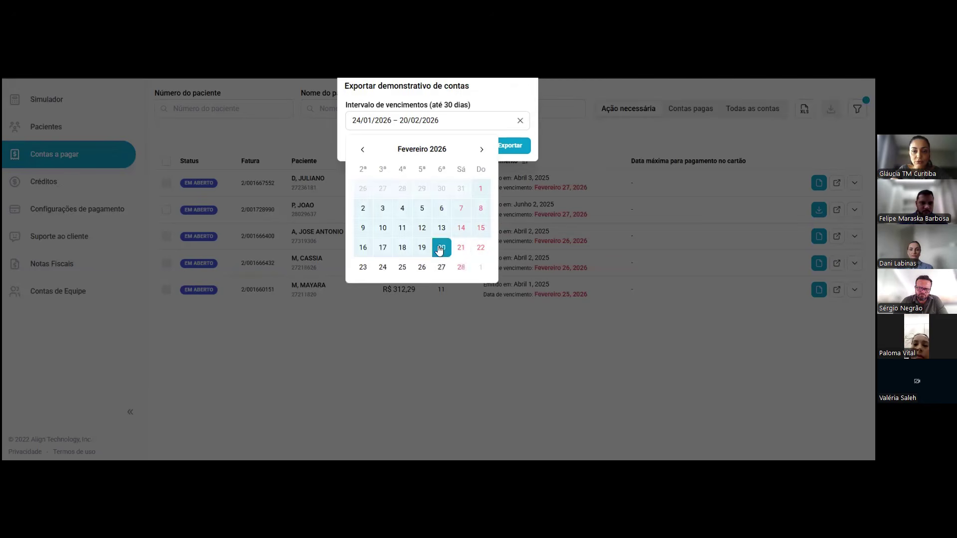
left_click(511, 145)
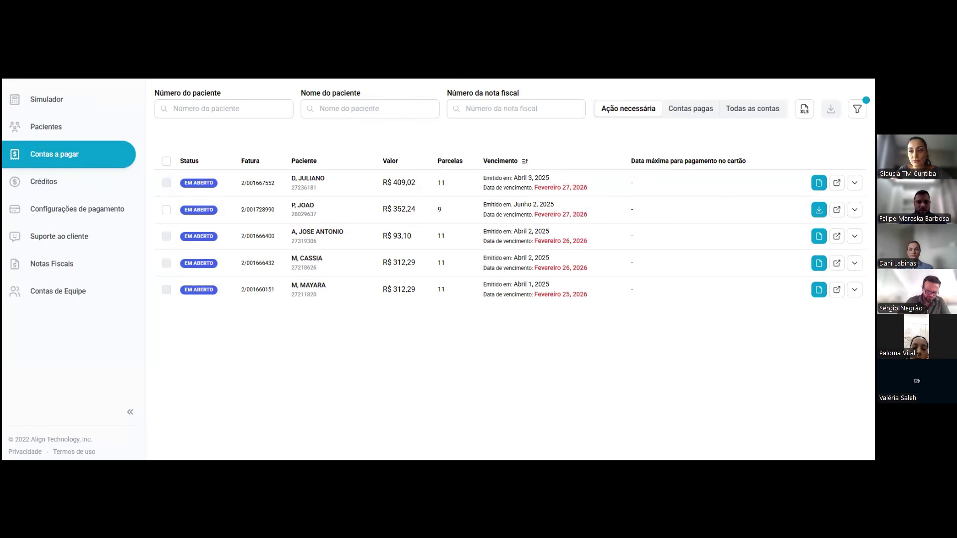
mouse_move(699, 91)
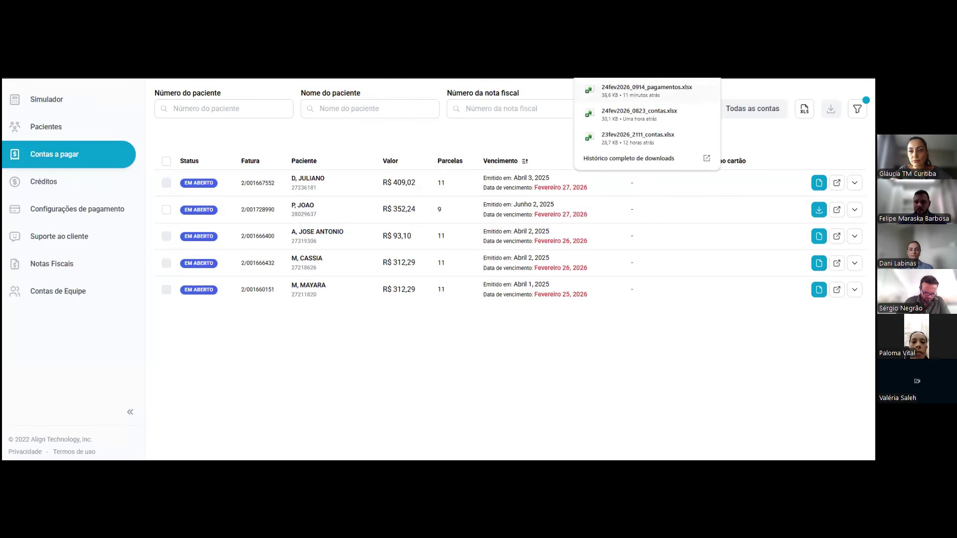
Open the exported accounts spreadsheet and locate the file in the Downloads folder.
left_click(676, 115)
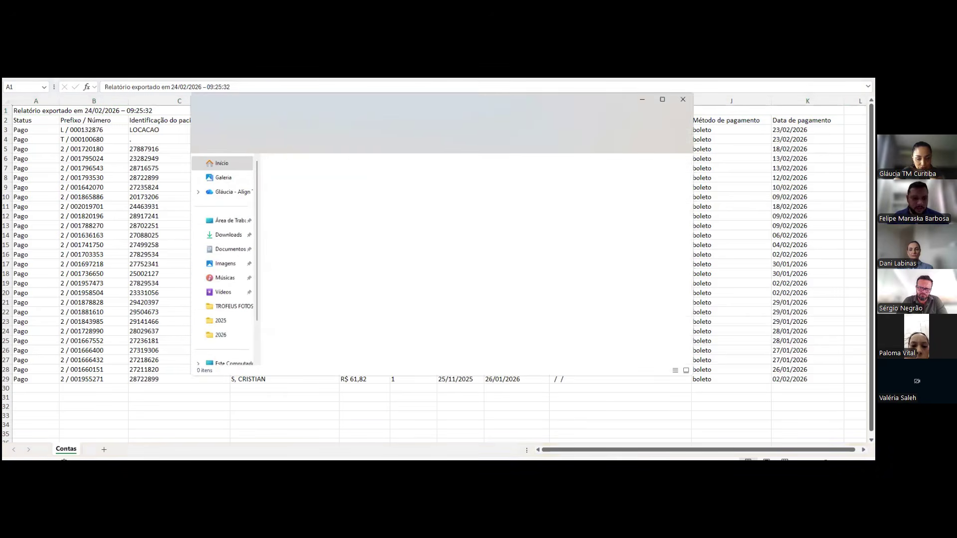
left_click(234, 252)
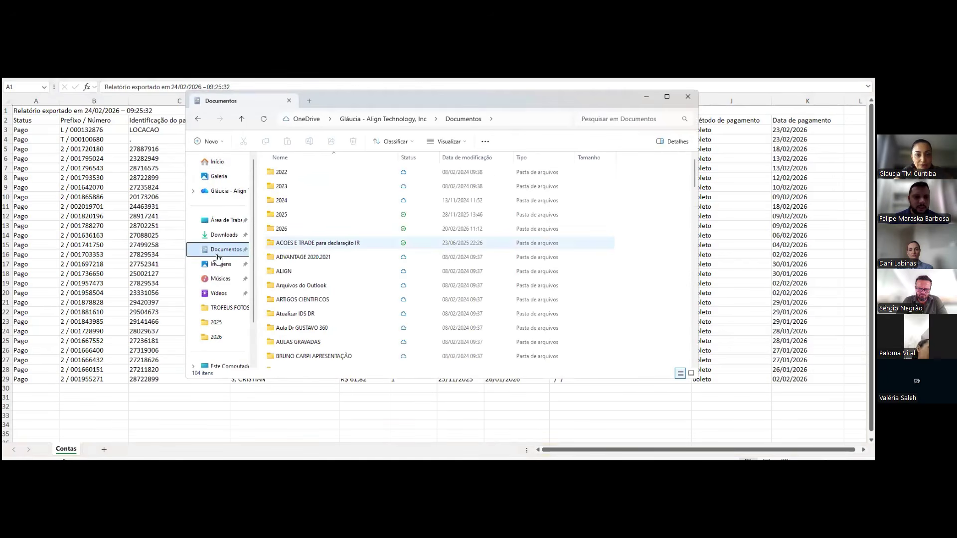
left_click(223, 235)
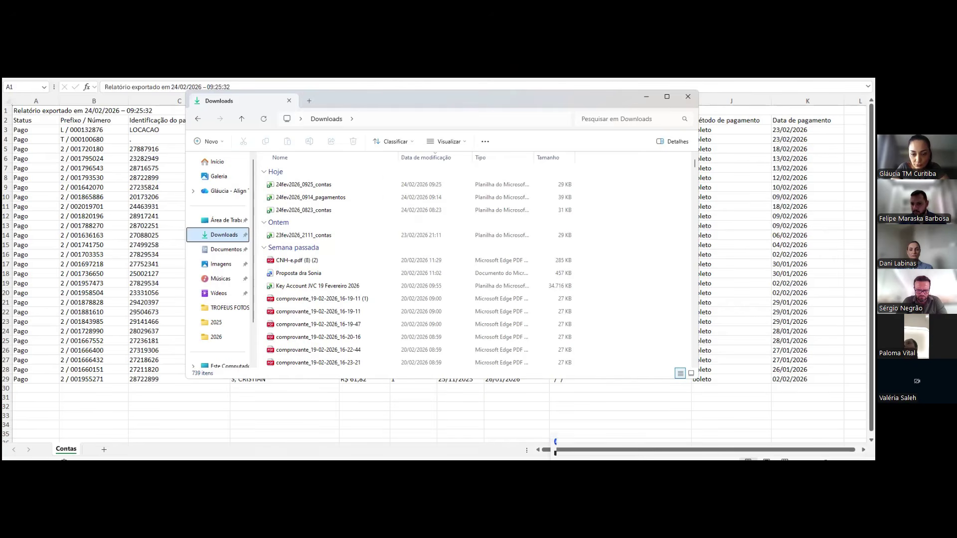
Switch to the Contas a pagar page in Chrome and clear the Status and Data de vencimento filters.
mouse_move(459, 460)
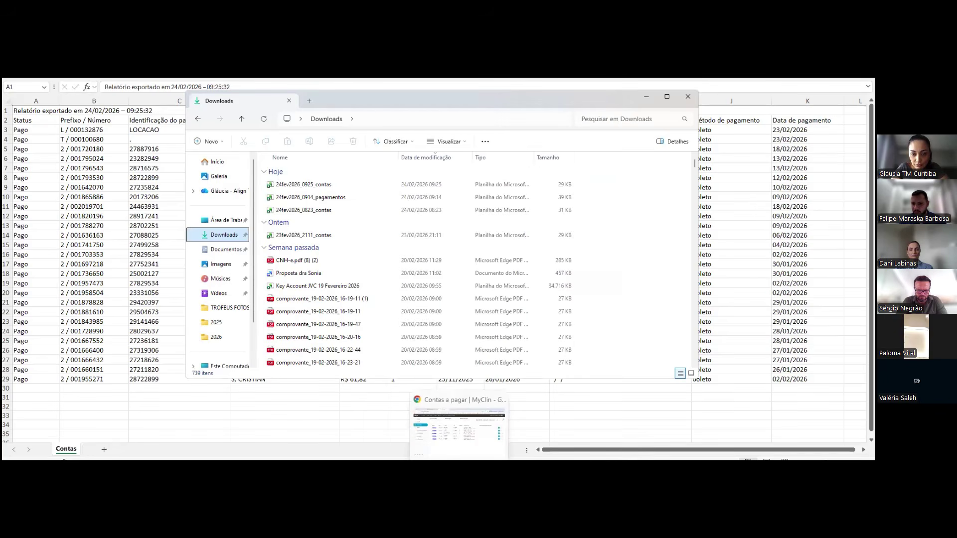
left_click(460, 447)
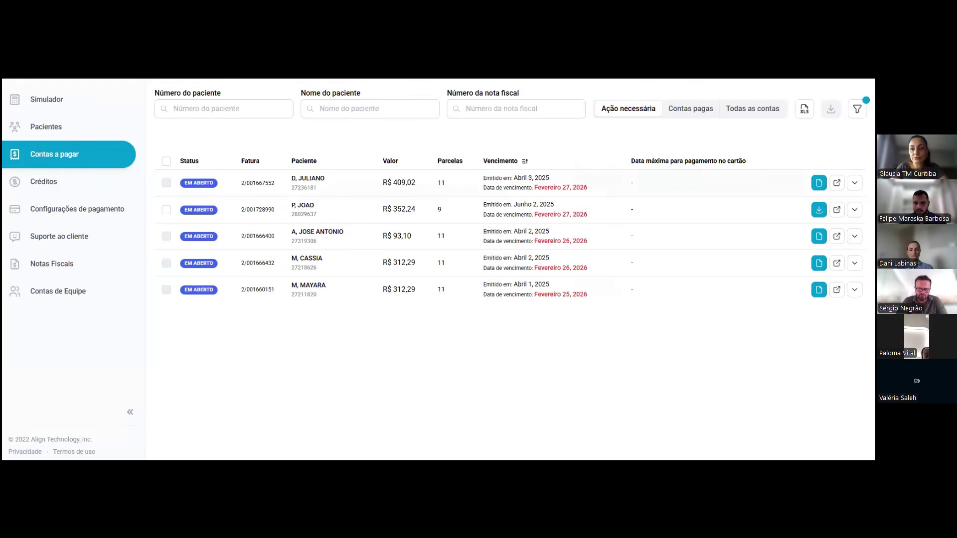
left_click(857, 108)
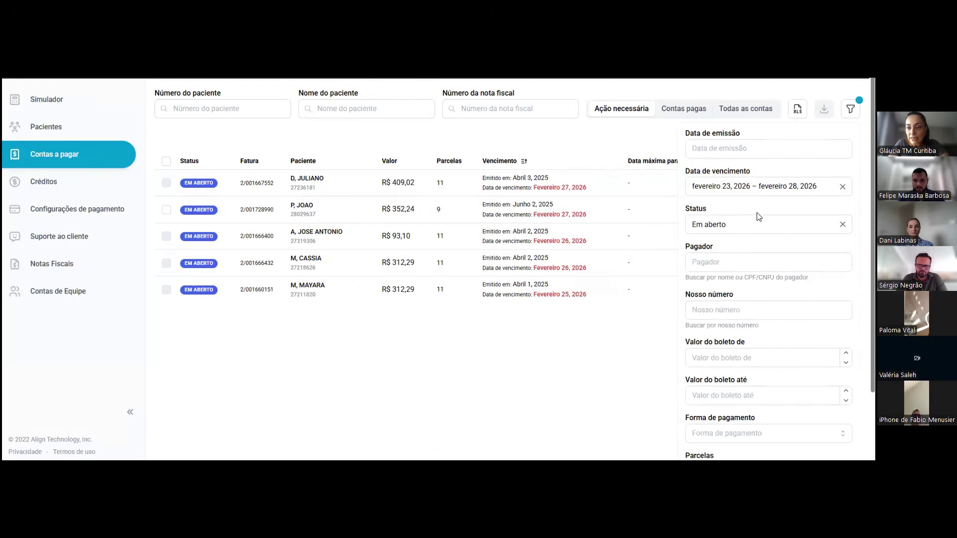
left_click(842, 224)
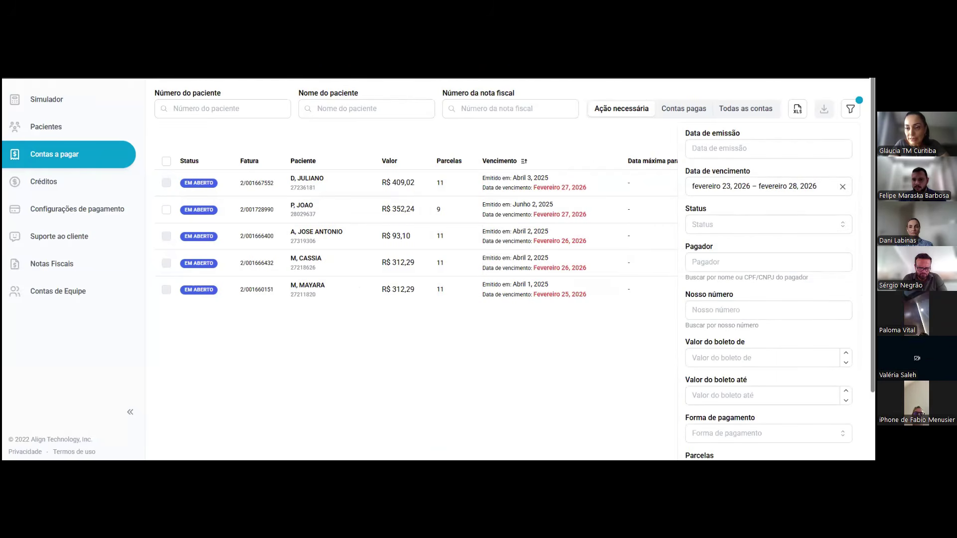
left_click(842, 187)
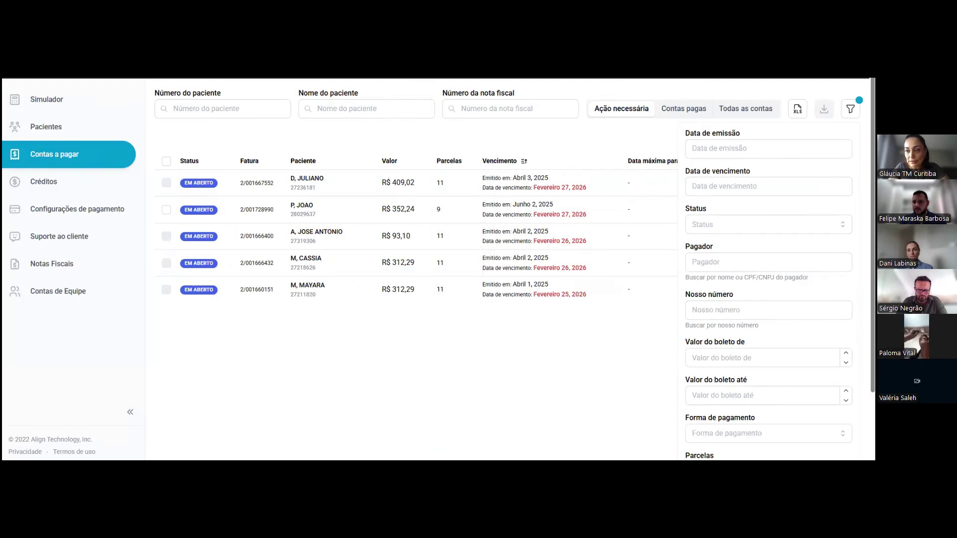
Filter the accounts by the Status Selecione o pagamento and expand the iTero support service invoice's payment details.
left_click(768, 224)
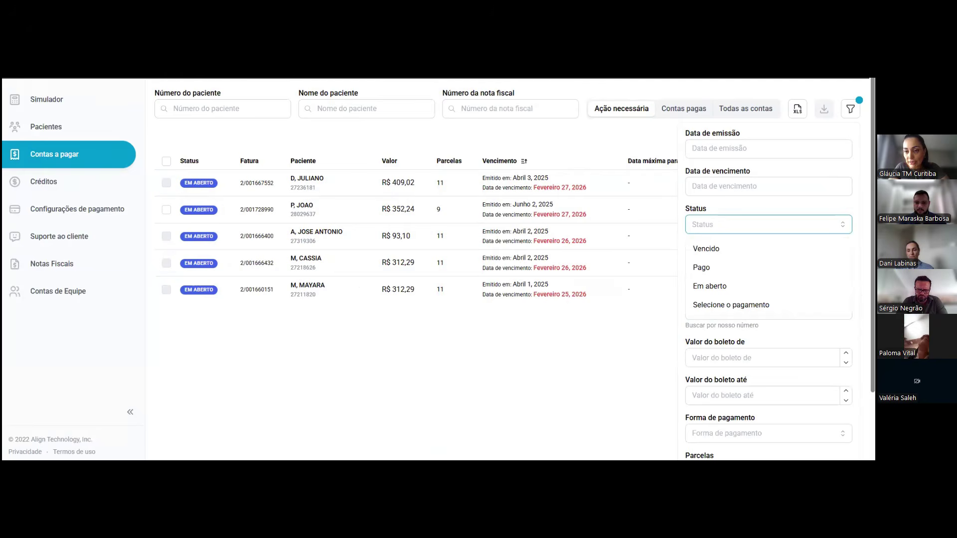
left_click(710, 305)
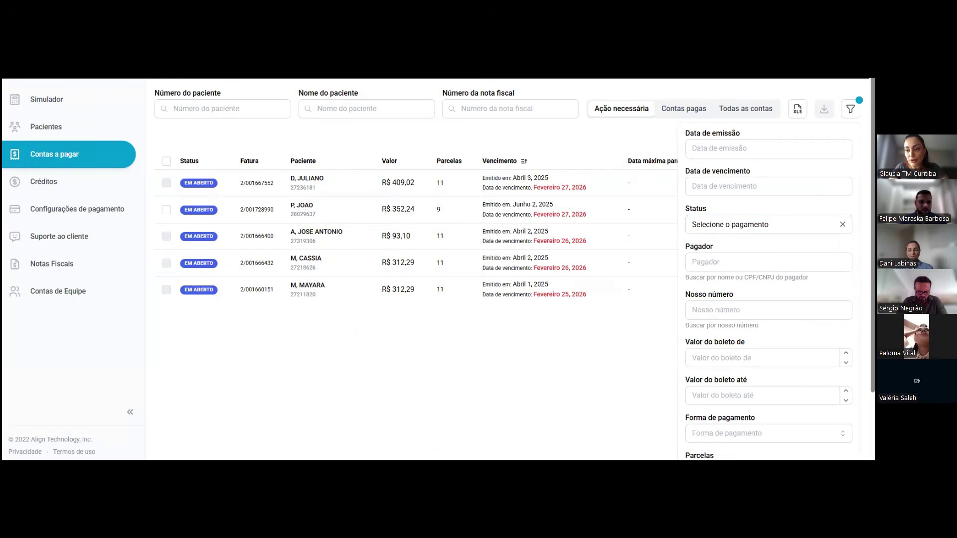
scroll(514, 269, "down", 1)
scroll(514, 269, "down", 1)
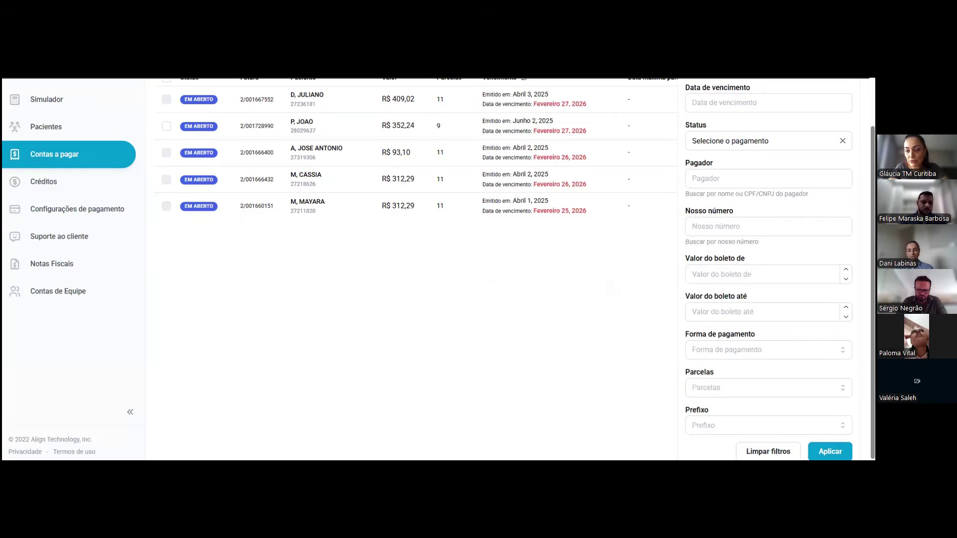
left_click(830, 452)
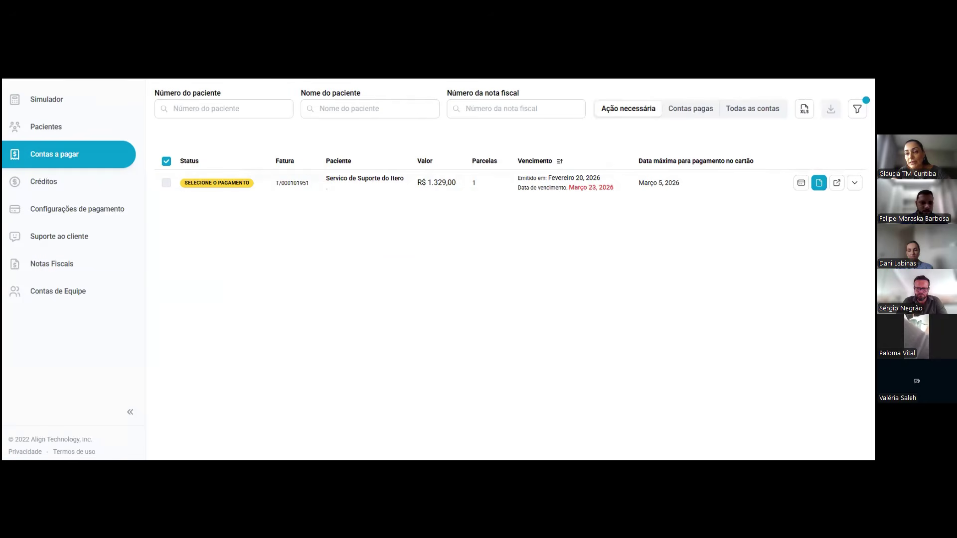
left_click(854, 182)
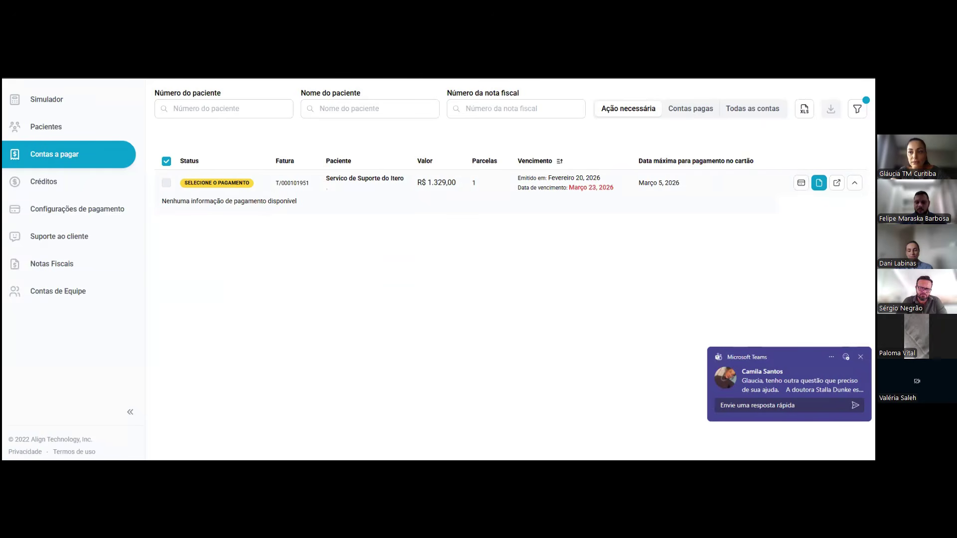
Clear the Selecione o pagamento option from the Status filter and apply the emptied filters to the Ação necessária accounts.
left_click(857, 109)
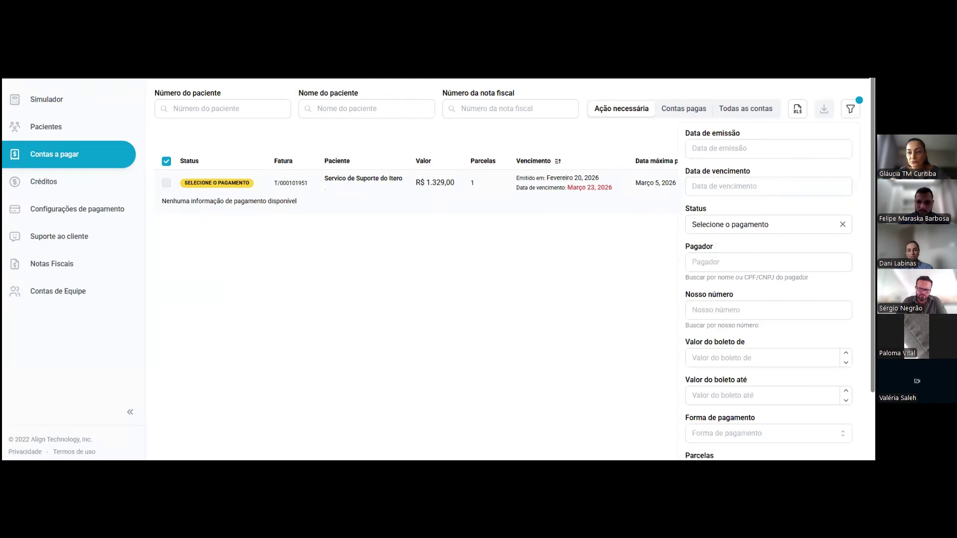
left_click(842, 225)
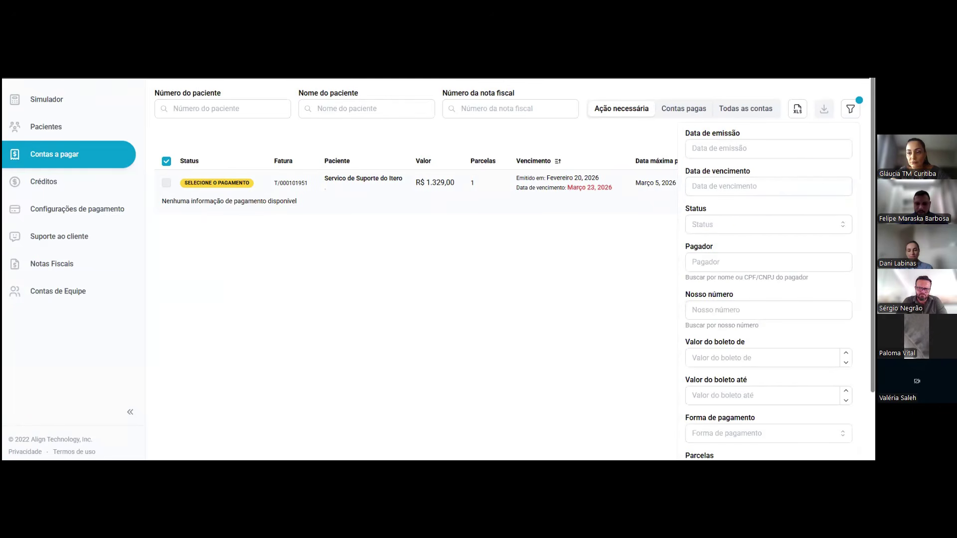
scroll(531, 269, "down", 3)
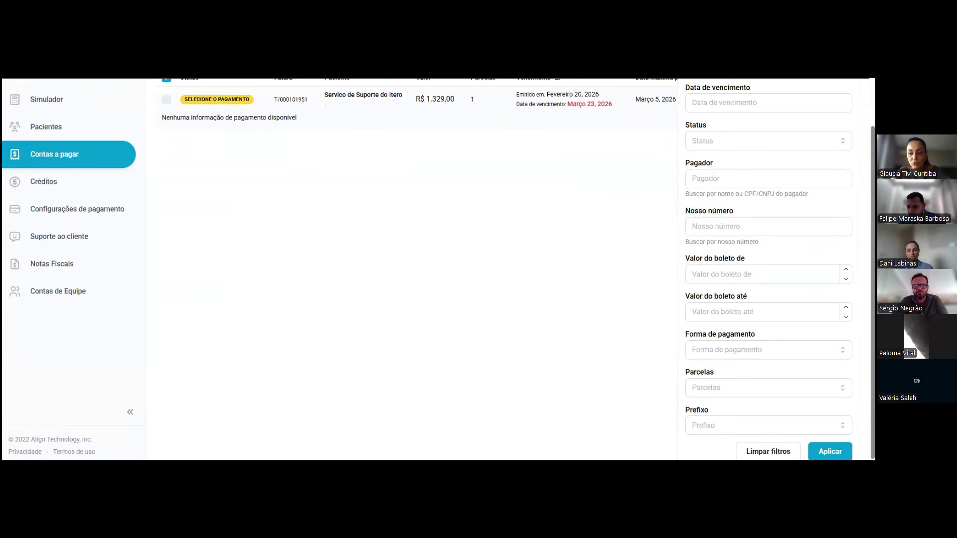
left_click(830, 451)
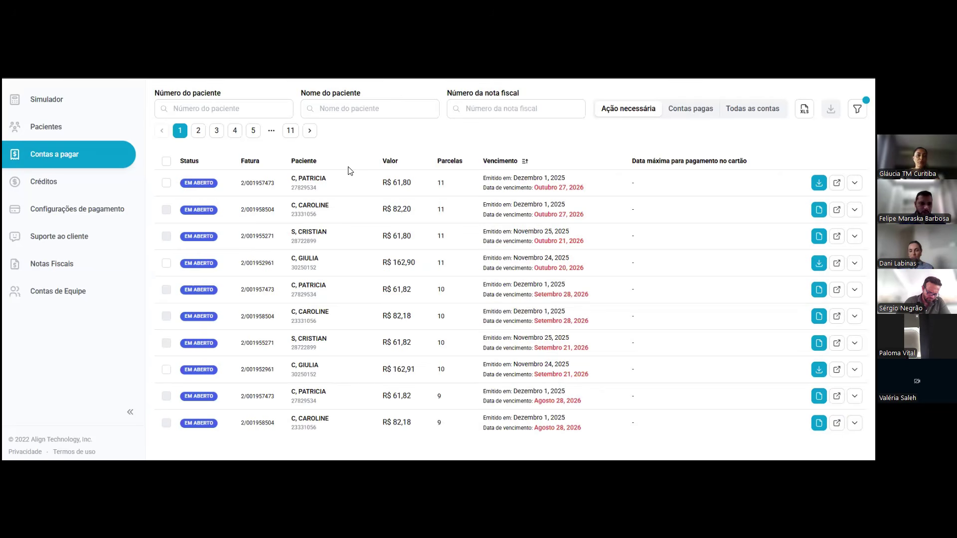
Review the default payment method in Configurações de pagamento and return to Contas a pagar.
left_click(64, 213)
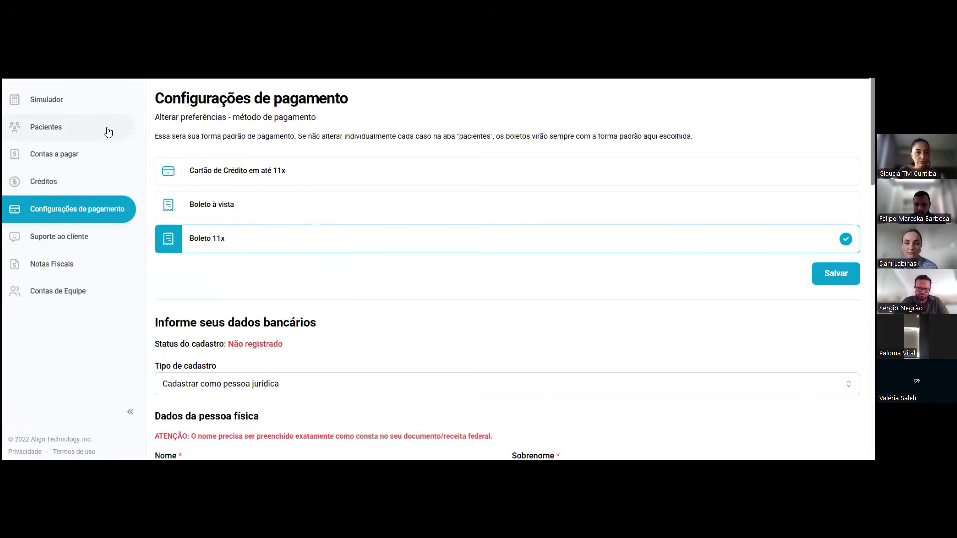
left_click(64, 158)
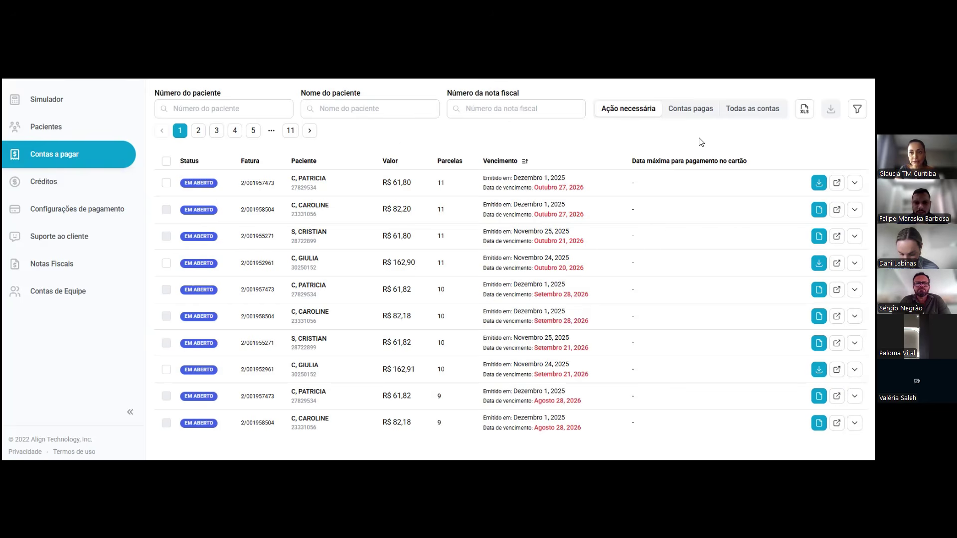
Show Todas as contas and export the accounts statement for due dates from 01/02/2026 to 24/02/2026.
left_click(750, 111)
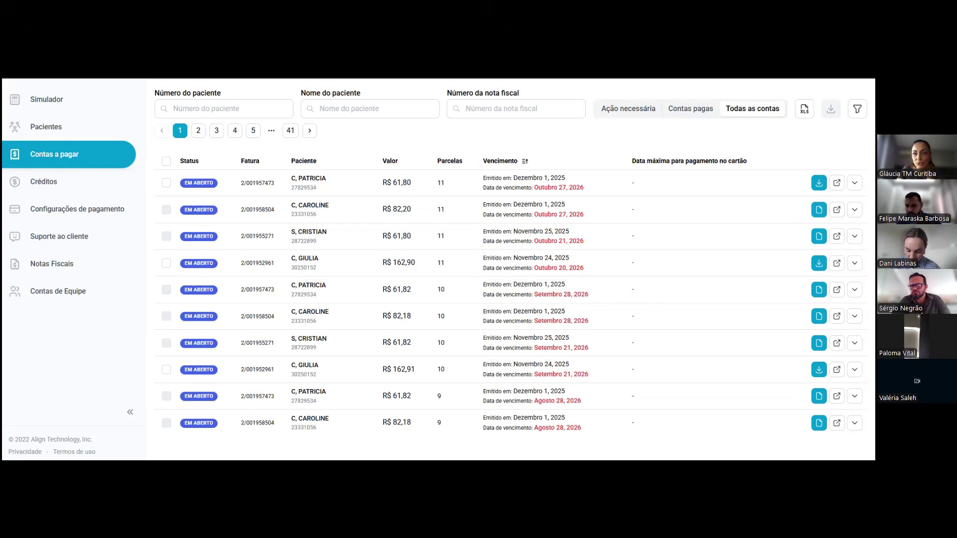
left_click(804, 108)
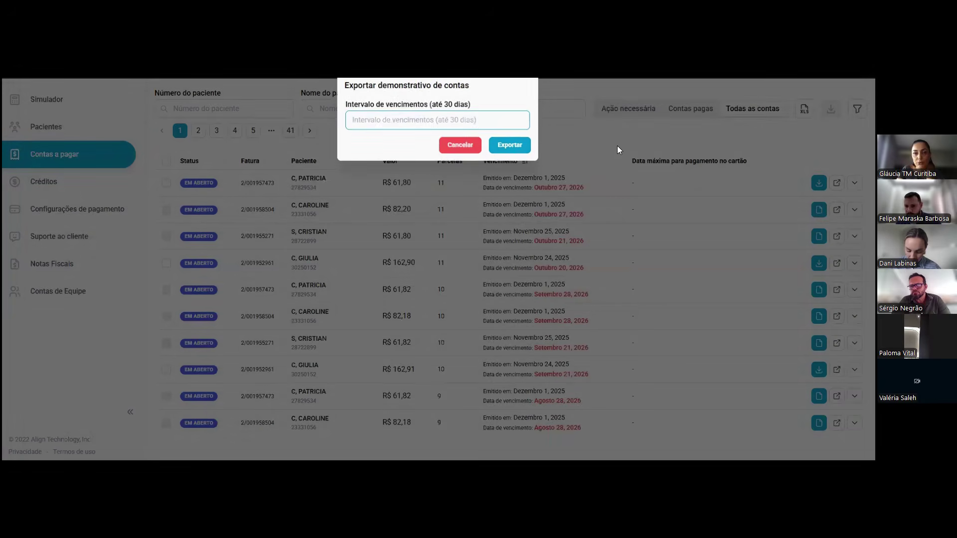
left_click(474, 122)
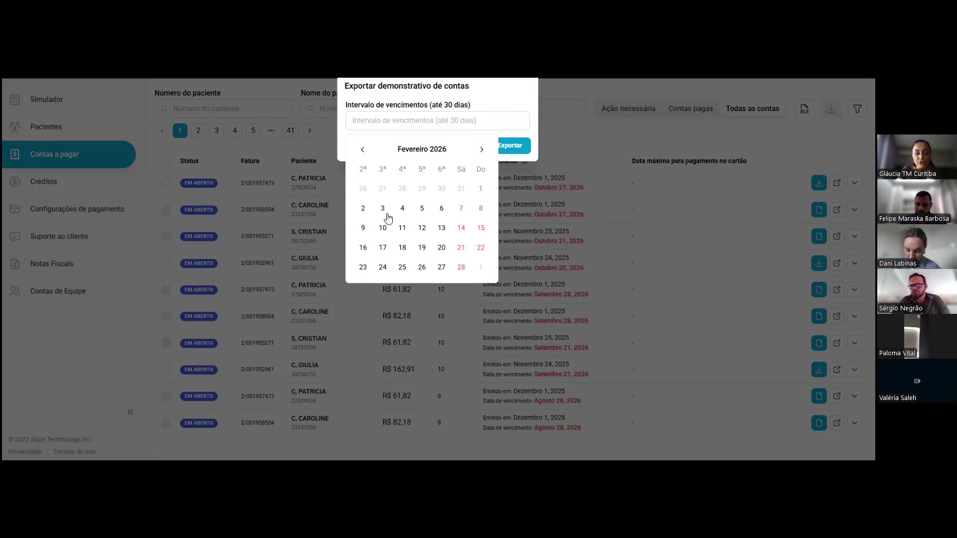
left_click(482, 191)
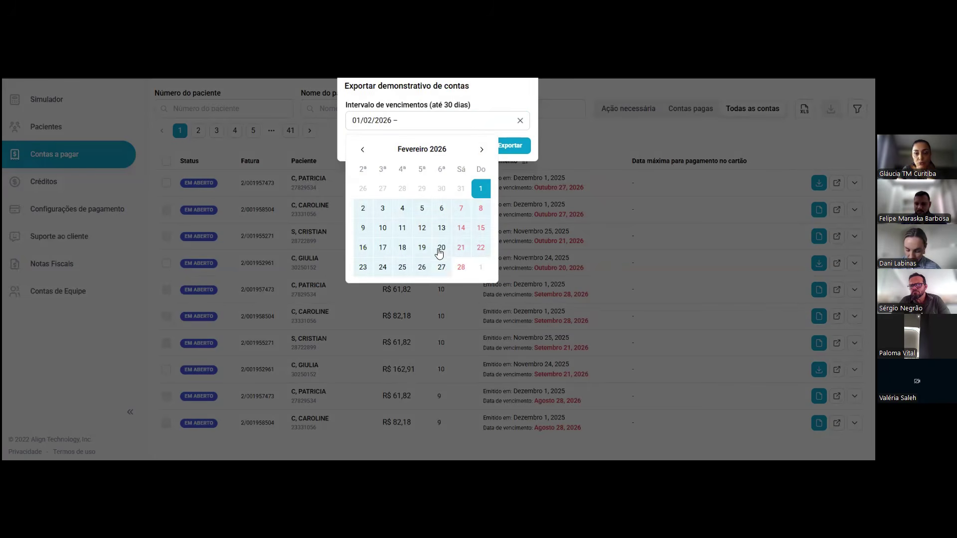
left_click(383, 267)
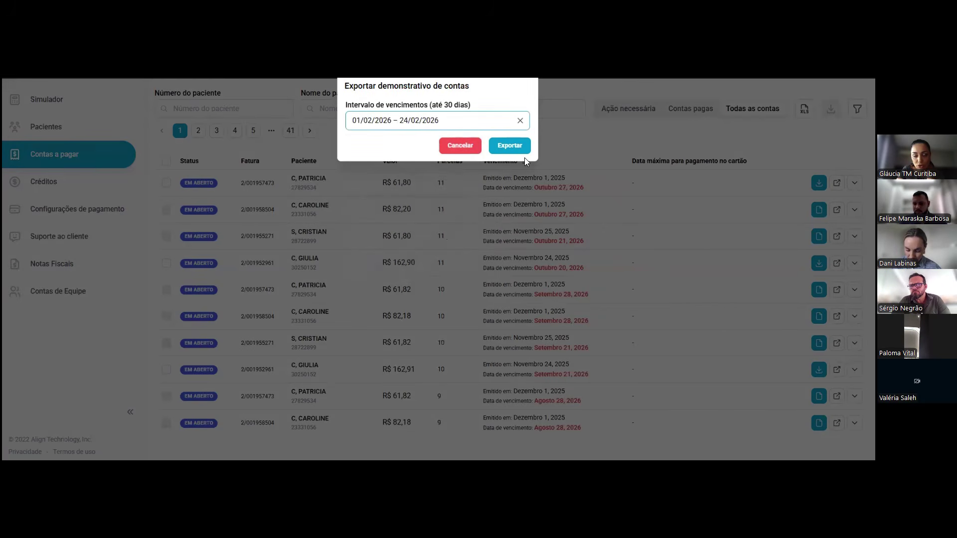
left_click(513, 146)
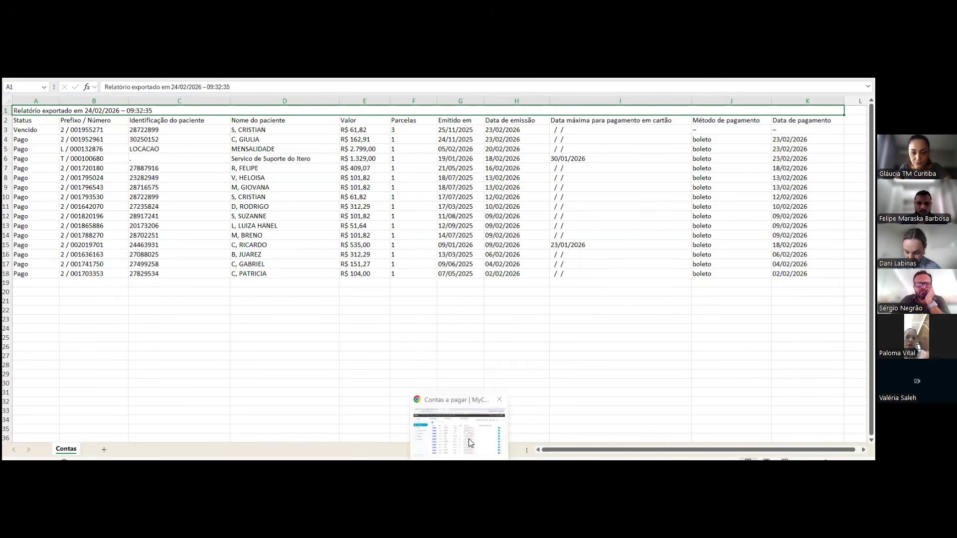
Review the exported 24fev2026_0932_contas spreadsheet in Excel and return to the Contas a pagar page in Chrome.
left_click(471, 443)
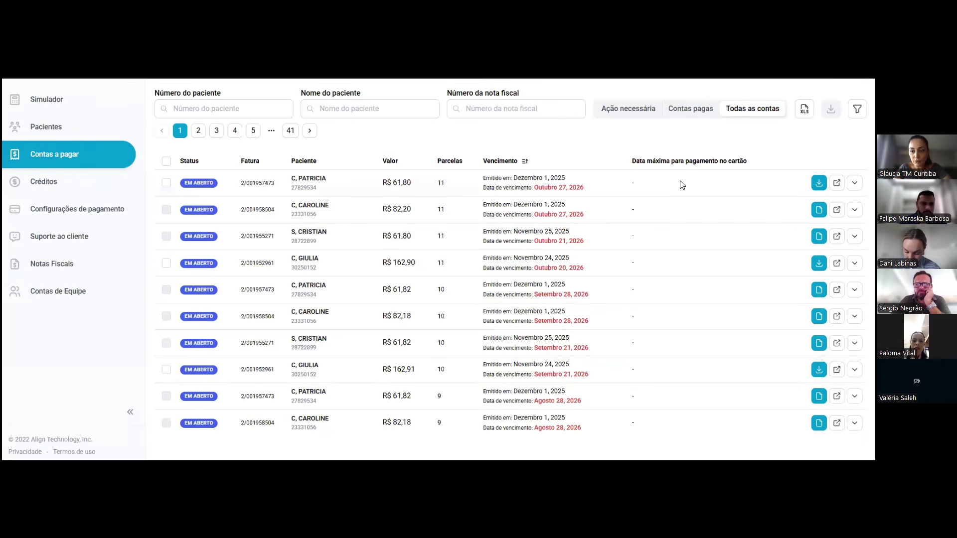
mouse_move(479, 468)
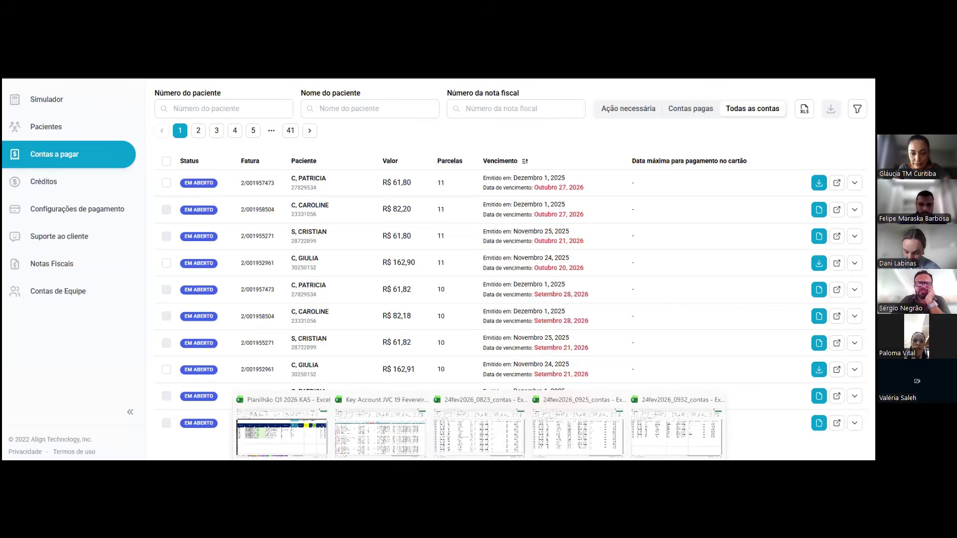
left_click(667, 434)
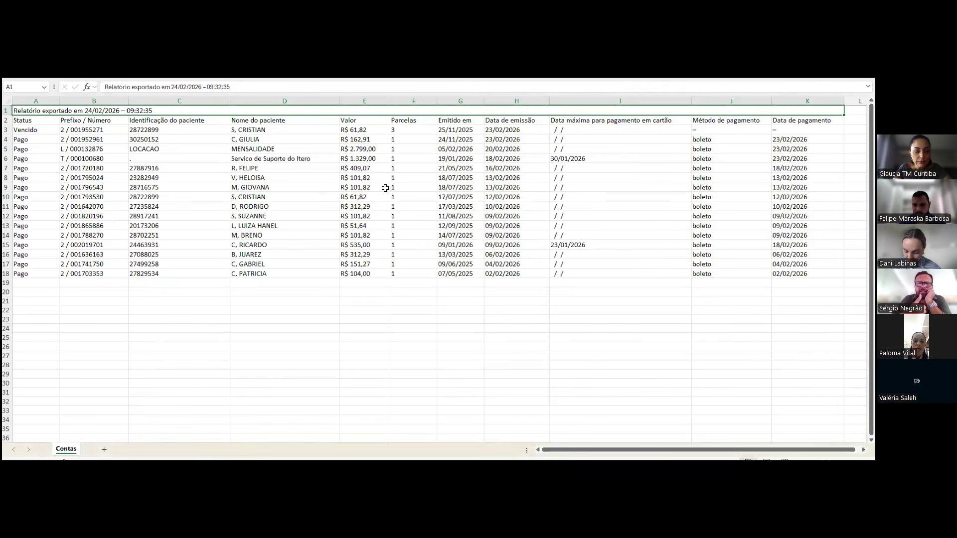
mouse_move(466, 466)
left_click(465, 424)
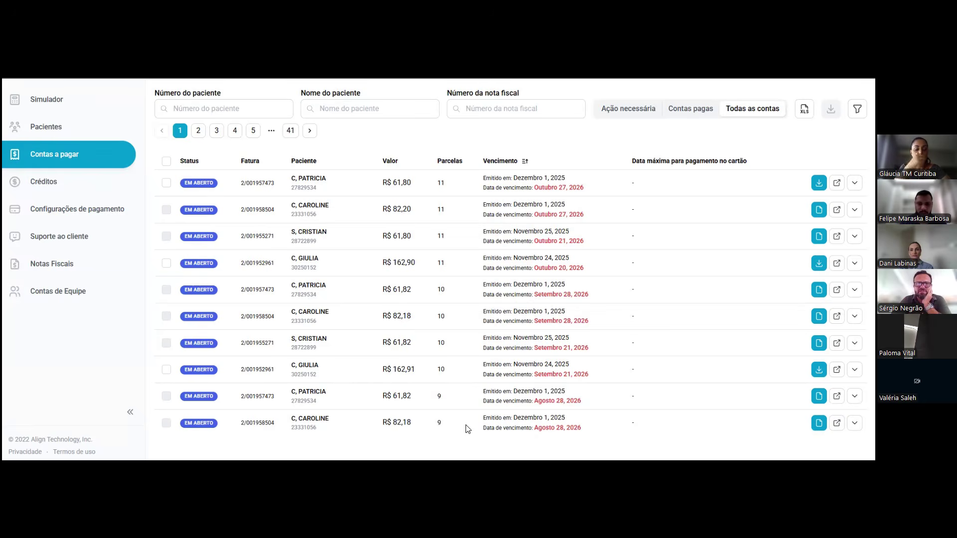
Show the patients' Simulações and expand the first paid Tratamento Lite simulation's payment details.
left_click(56, 128)
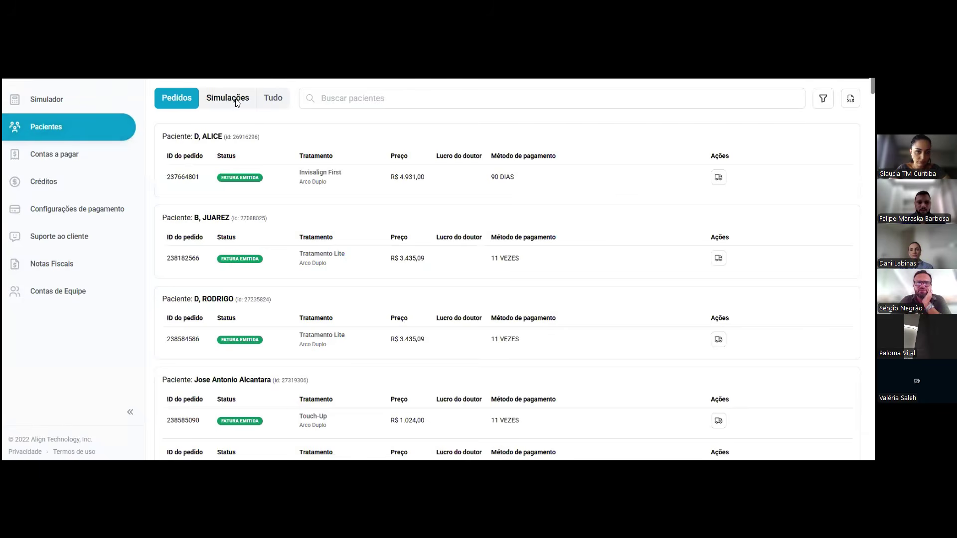
left_click(219, 99)
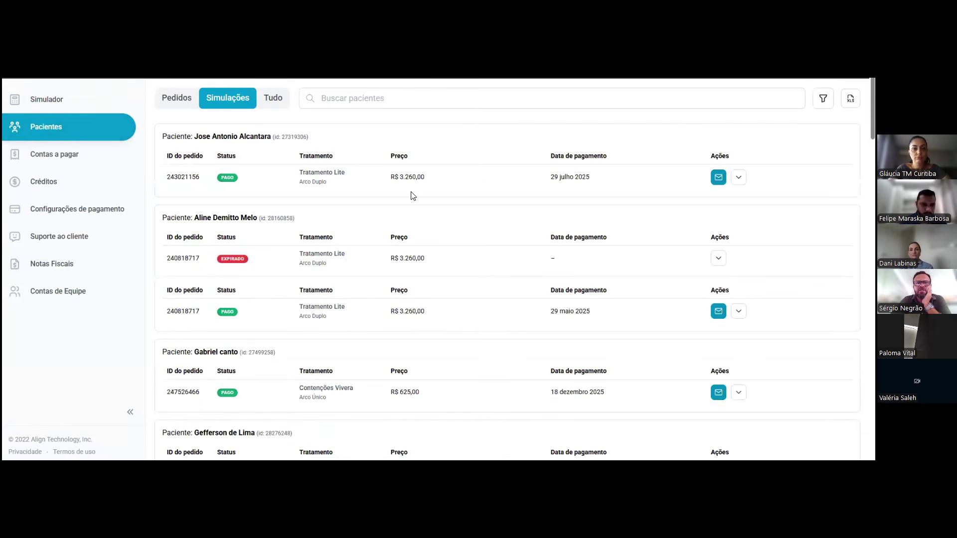
left_click(742, 183)
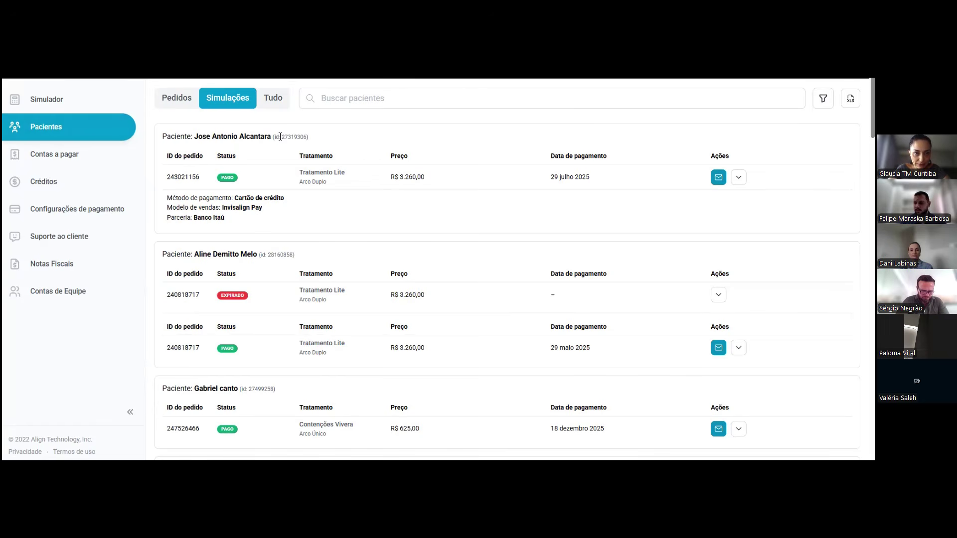
Copy the patient's name from the first paid simulation and search for it in the Número do paciente field of Contas a pagar.
left_click_drag(279, 136, 303, 138)
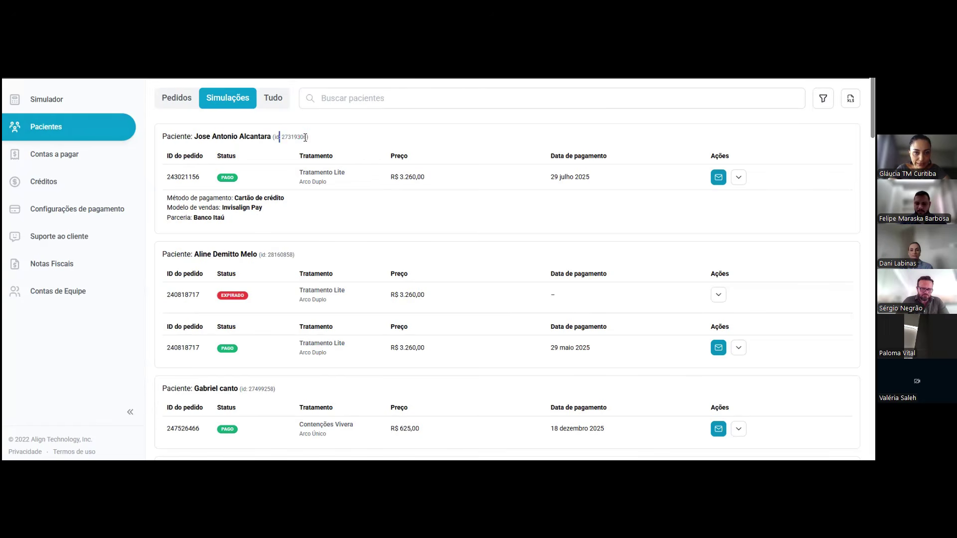
left_click_drag(270, 137, 196, 134)
key("ctrl+c")
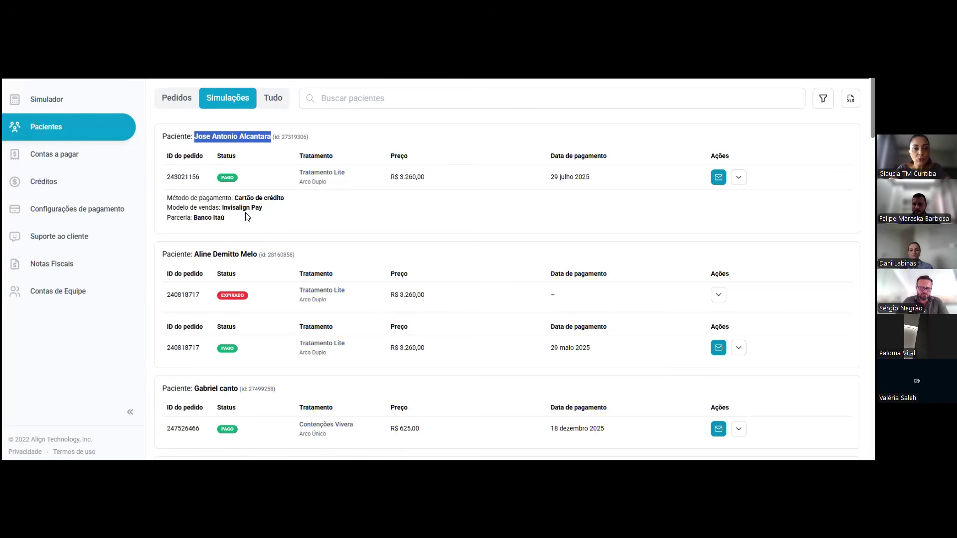
left_click(75, 158)
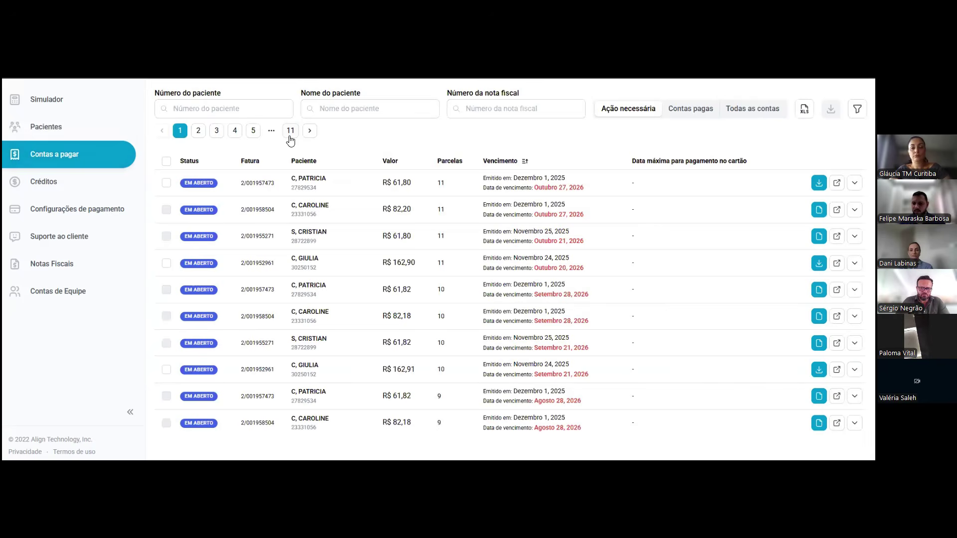
left_click(264, 110)
key("ctrl+v")
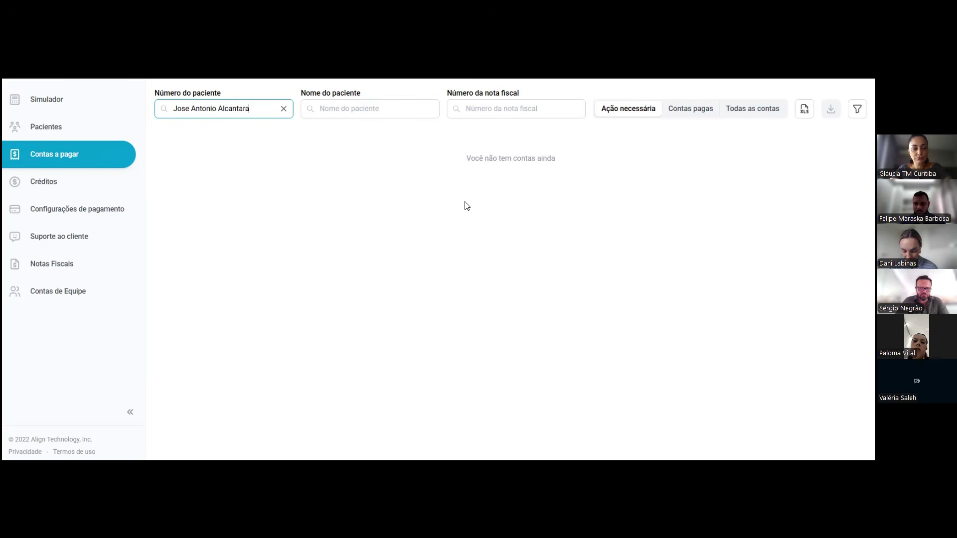
left_click(74, 161)
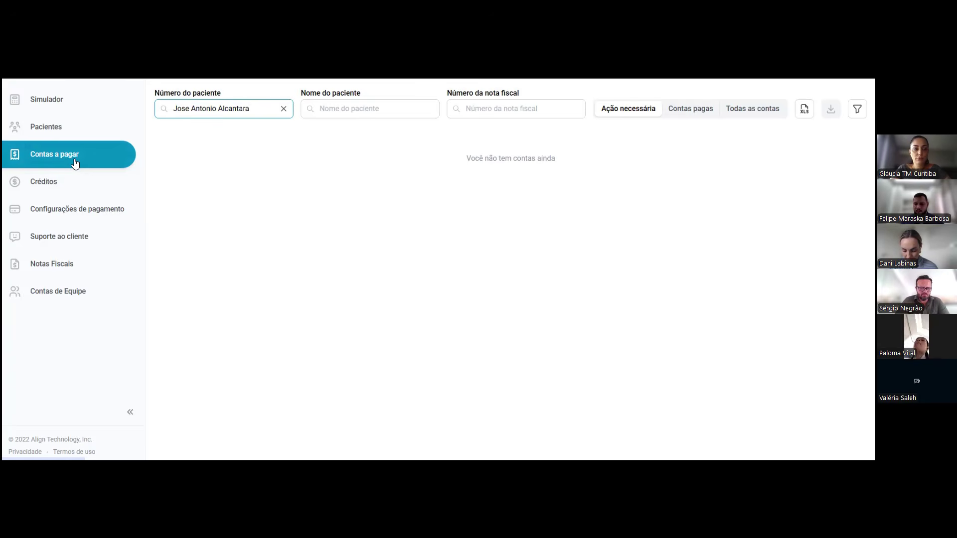
Examine the Créditos list, including each rebate's patient, origin, issue date, value and remaining balance.
left_click(39, 188)
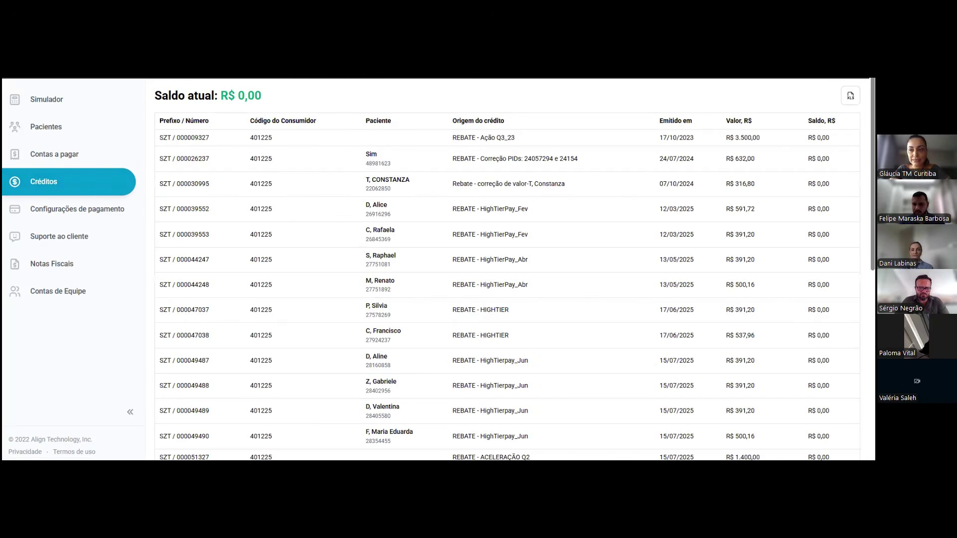
scroll(507, 269, "down", 5)
scroll(507, 269, "down", 3)
scroll(507, 269, "up", 8)
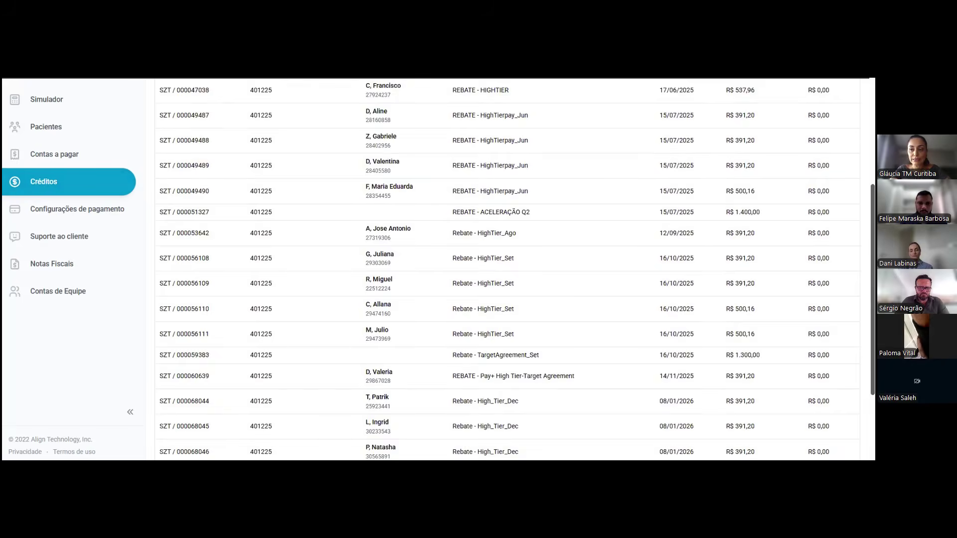
scroll(506, 269, "down", 8)
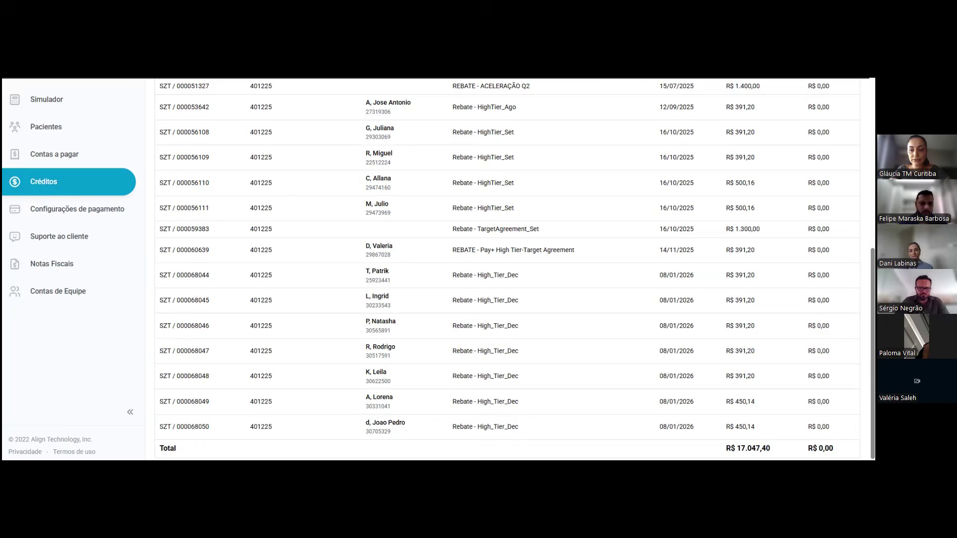
scroll(507, 269, "up", 5)
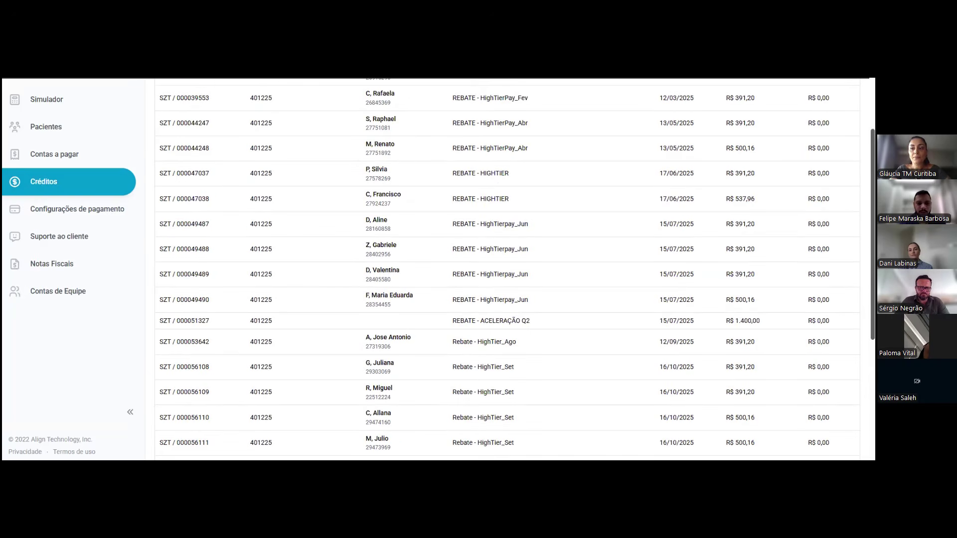
scroll(506, 269, "up", 3)
scroll(506, 269, "down", 5)
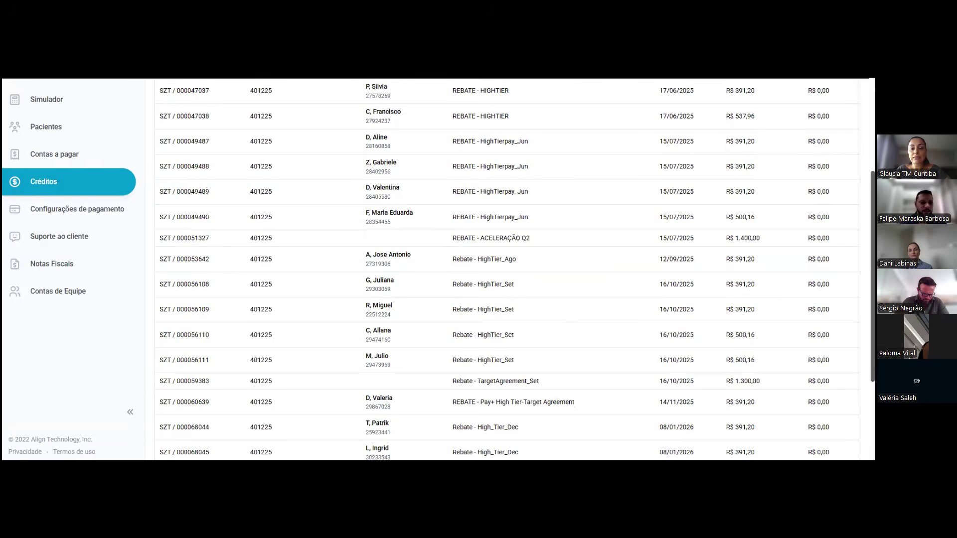
scroll(507, 269, "down", 1)
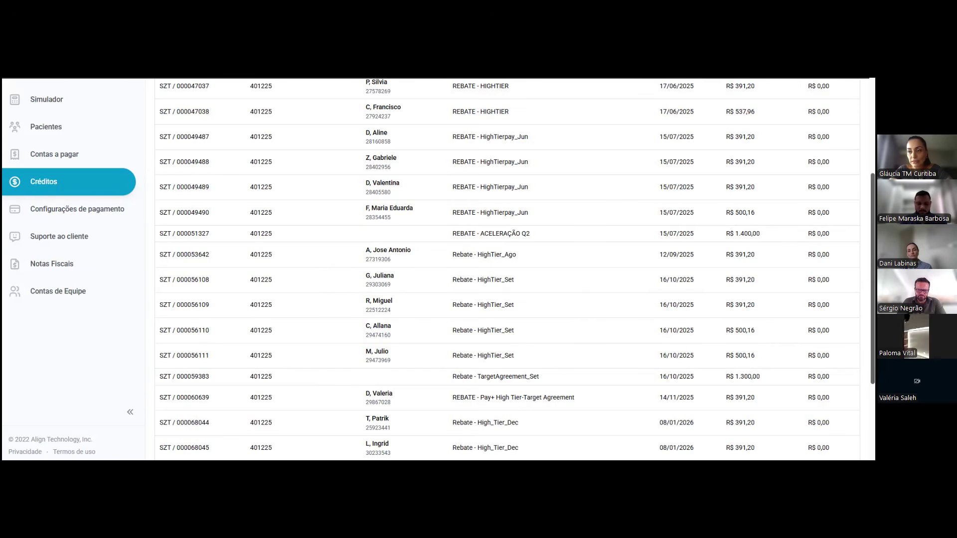
scroll(507, 269, "up", 5)
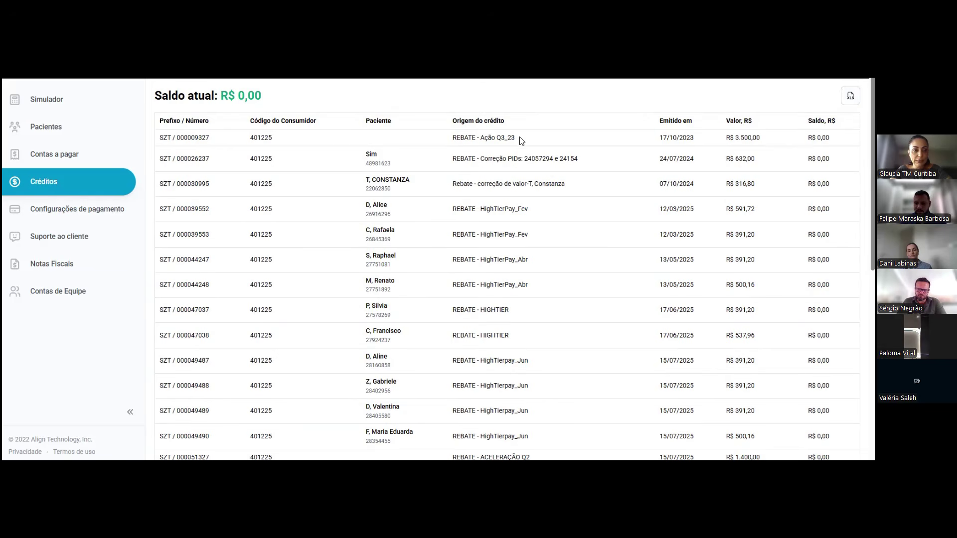
Review the default payment method and the Informe seus dados bancários form in Configurações de pagamento.
left_click(127, 214)
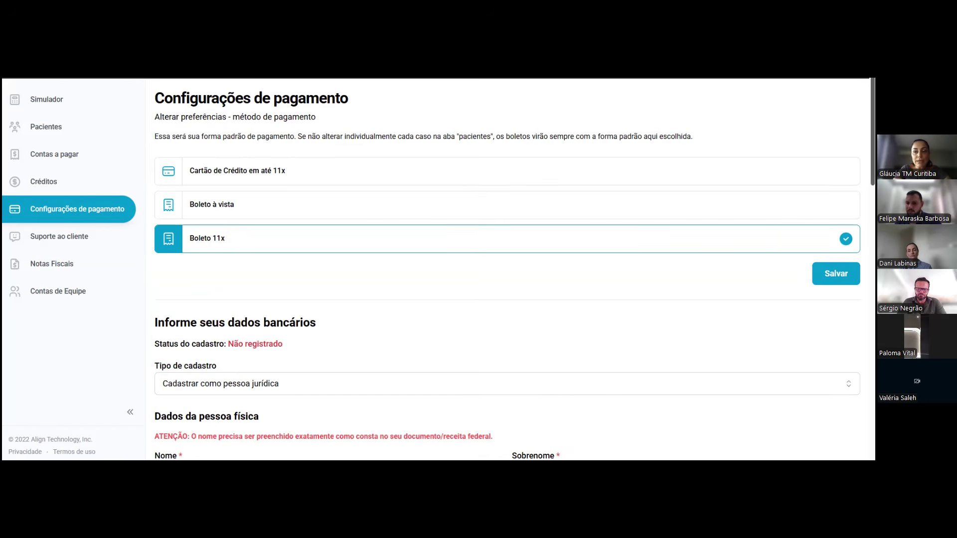
scroll(513, 270, "down", 4)
scroll(757, 205, "up", 1)
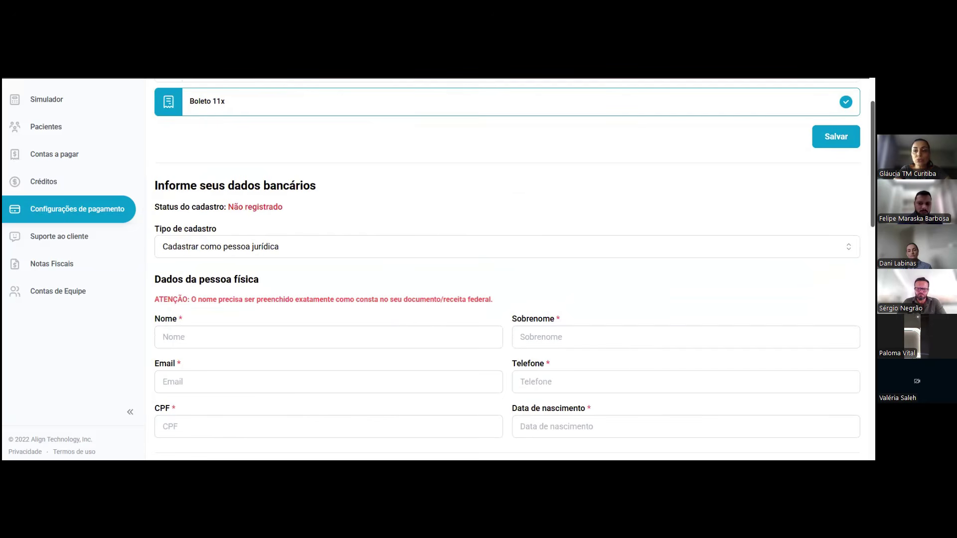
scroll(508, 269, "down", 2)
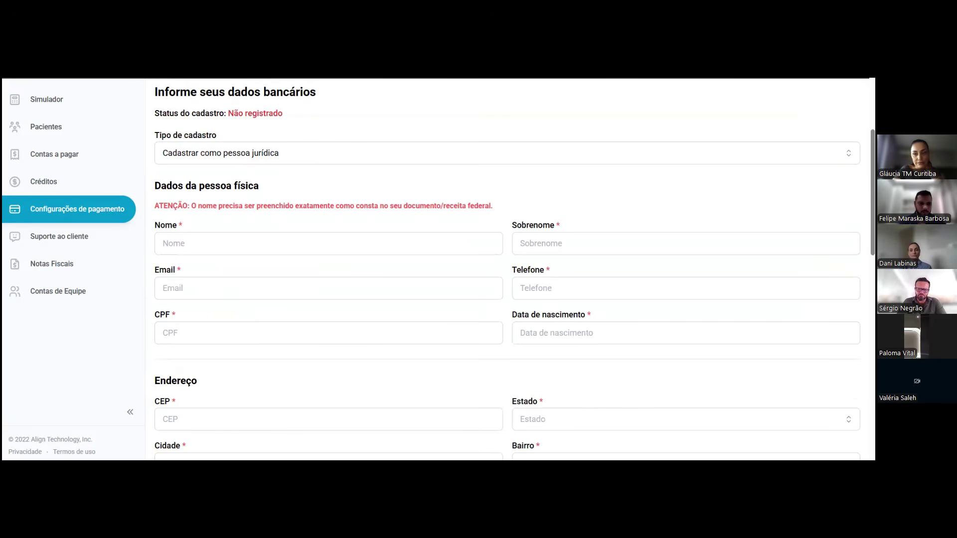
scroll(507, 269, "down", 5)
scroll(507, 269, "down", 7)
scroll(507, 269, "up", 18)
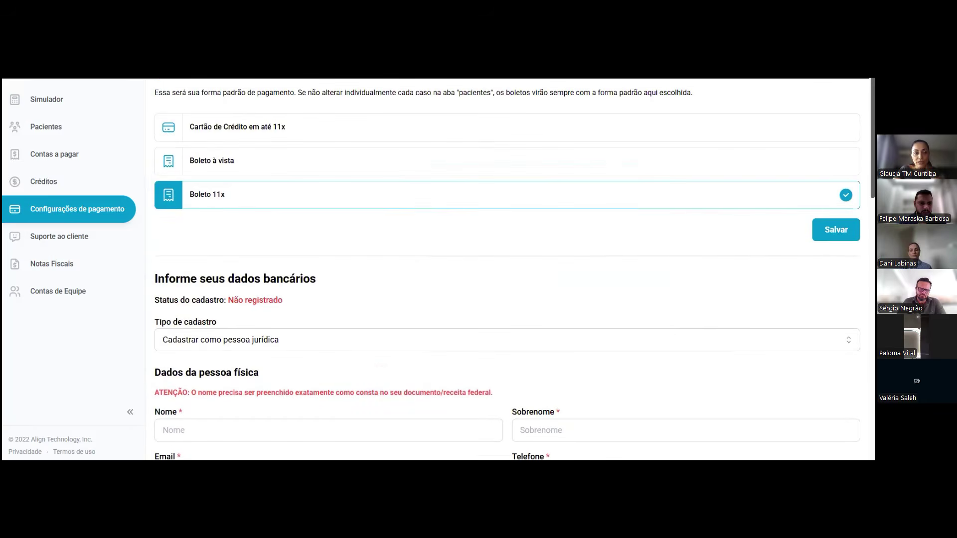
scroll(779, 213, "up", 1)
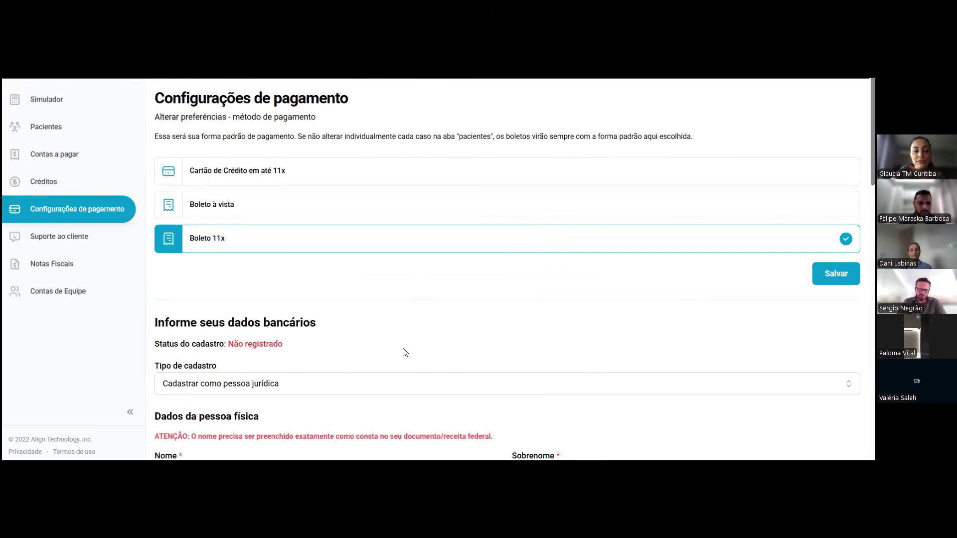
Use the envelope action on the first paid simulation in the patients' Simulações and follow its link to Configurações de pagamento.
left_click(53, 101)
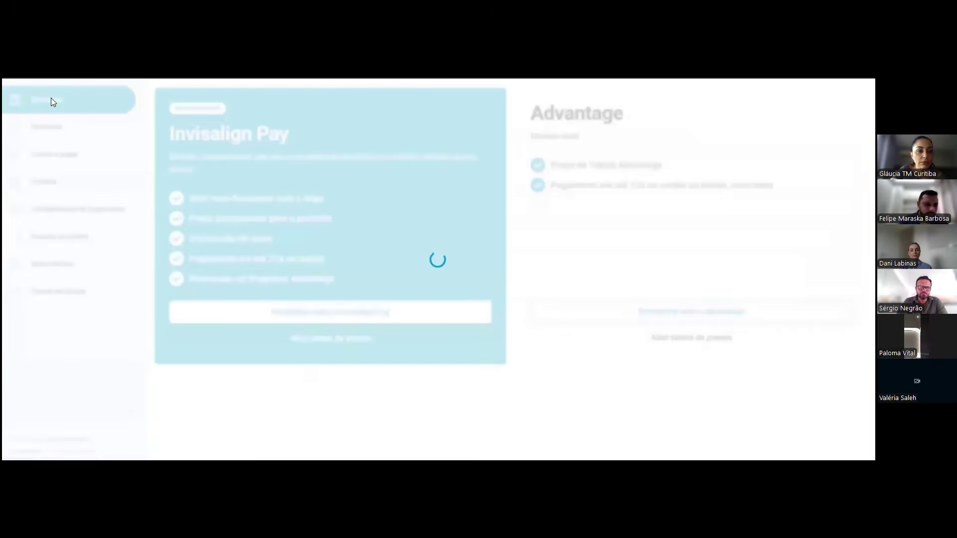
left_click(48, 128)
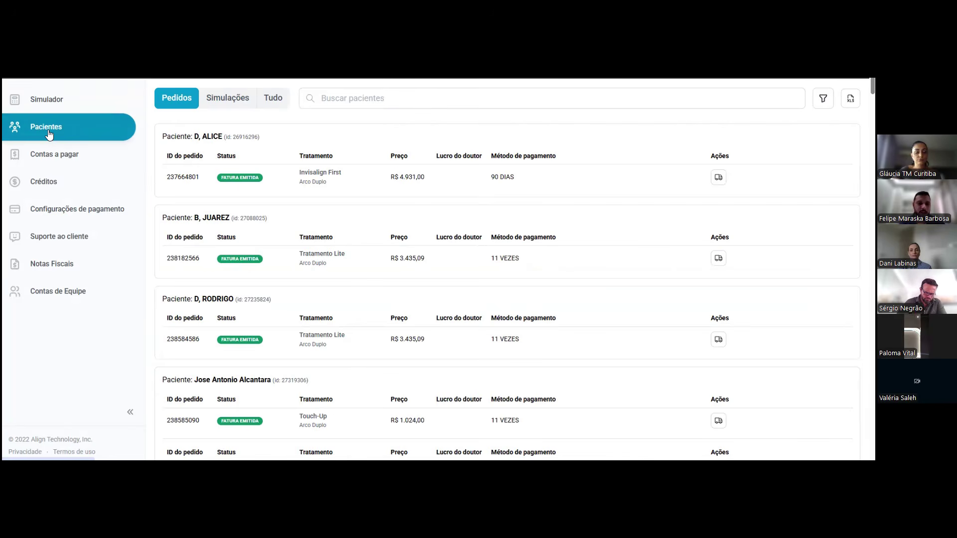
left_click(227, 99)
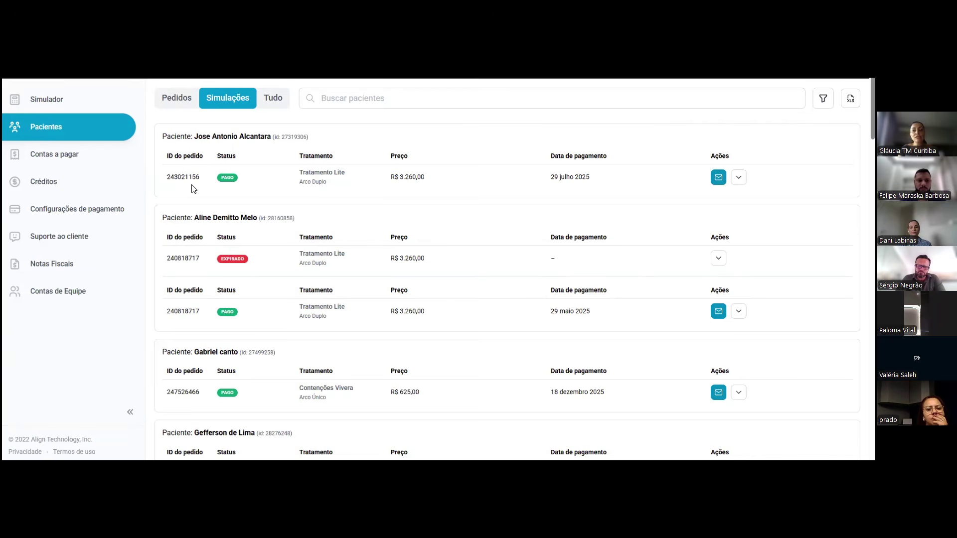
left_click(718, 179)
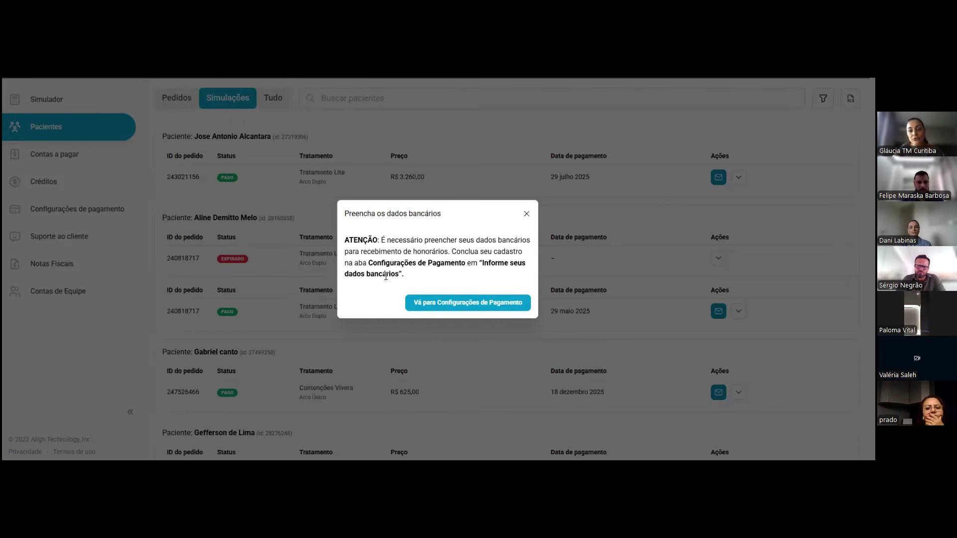
left_click(444, 310)
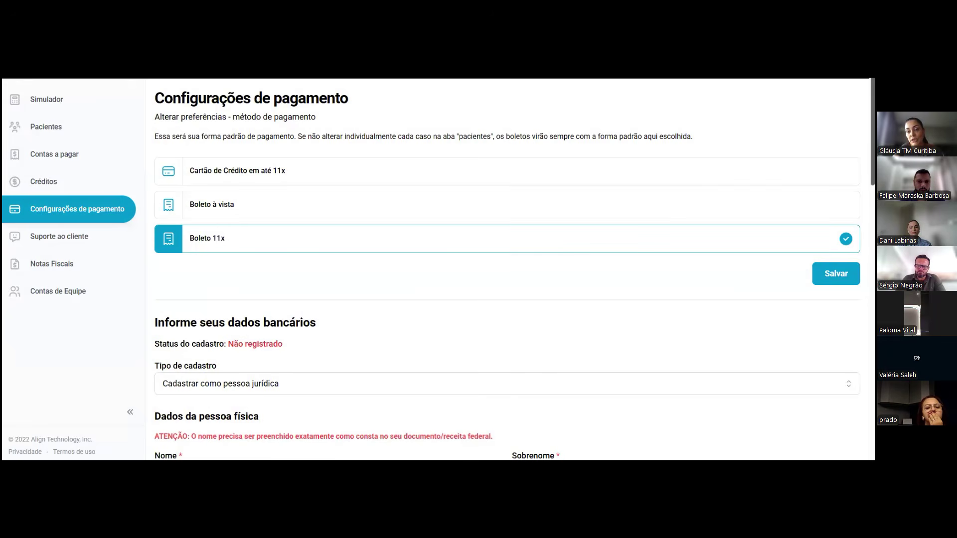
Examine the Tipo de cadastro options and the personal, address, commercial and bank fields required for the bank-details registration.
scroll(774, 276, "down", 1)
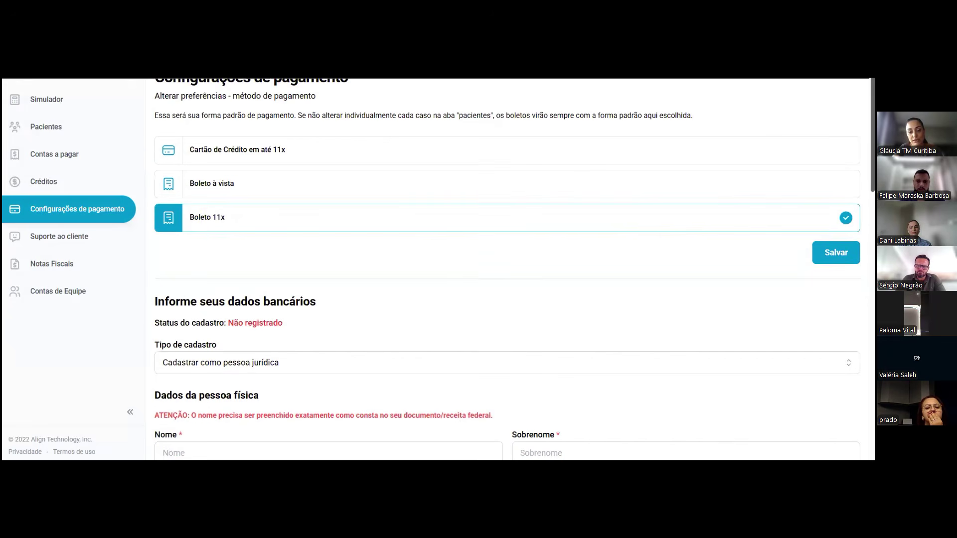
left_click(297, 368)
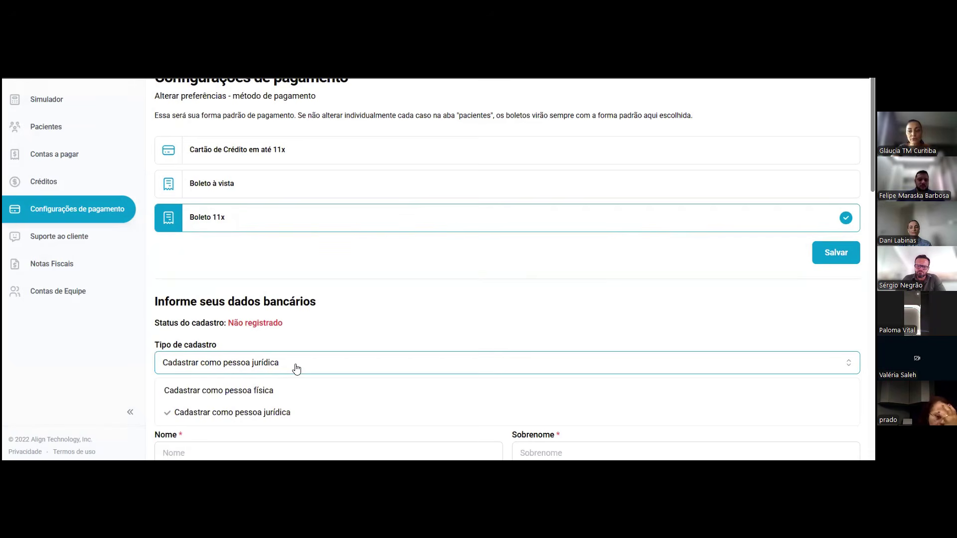
left_click(527, 402)
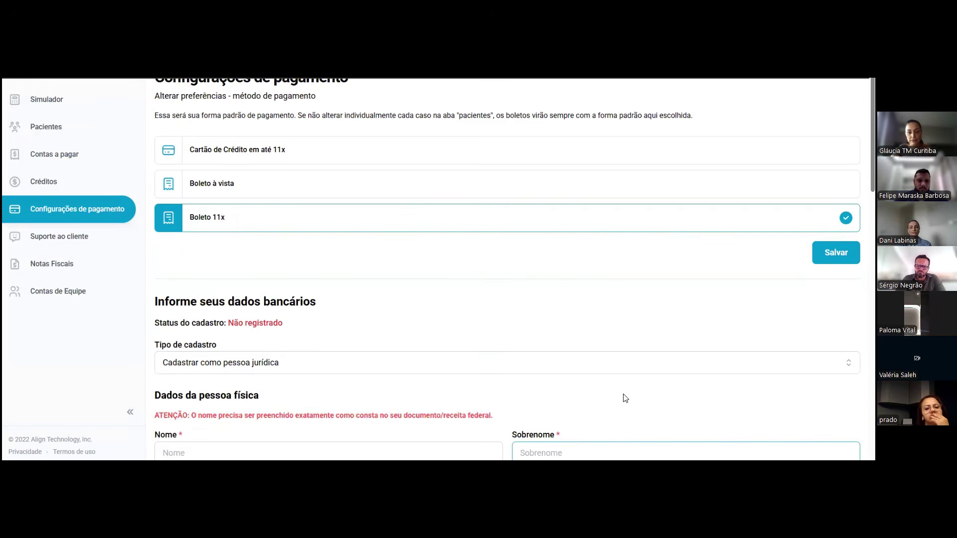
scroll(624, 402, "down", 3)
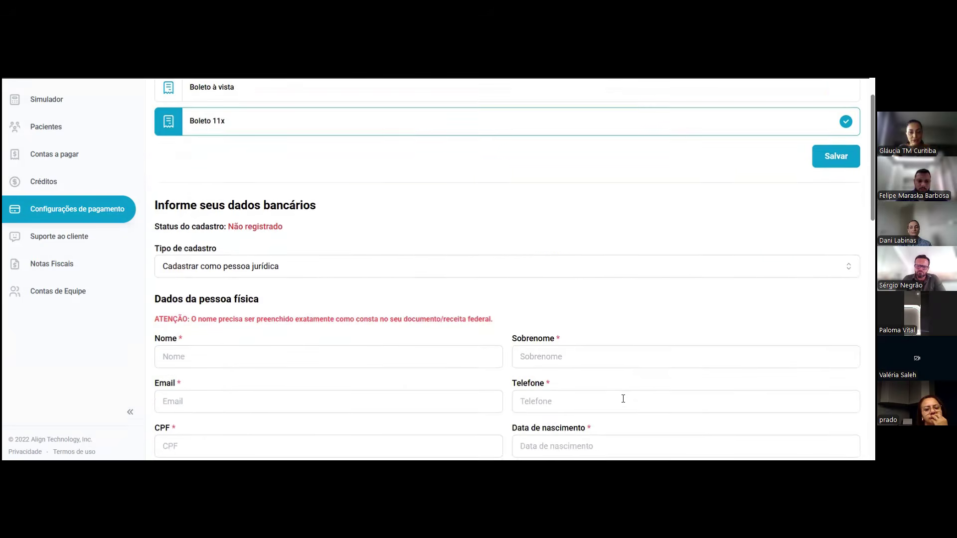
scroll(625, 402, "down", 2)
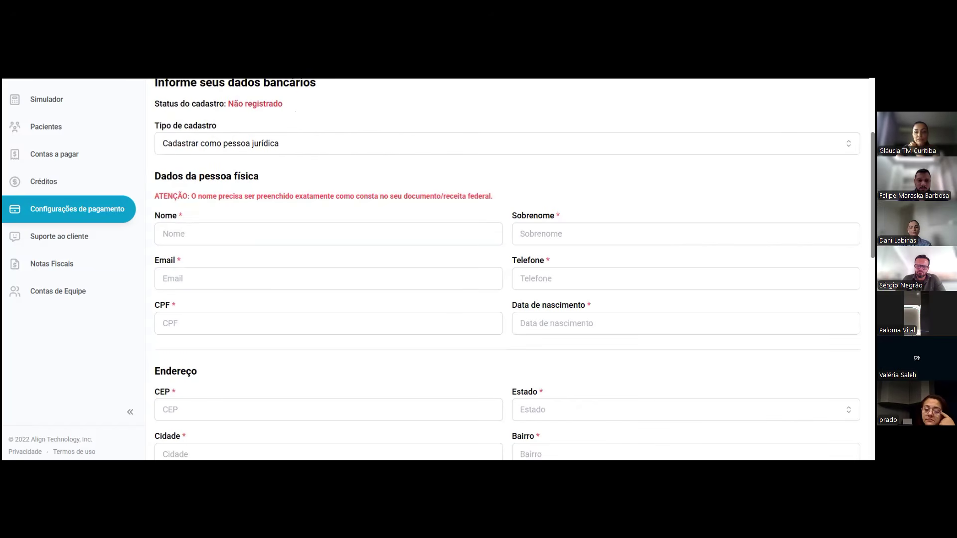
scroll(566, 303, "down", 2)
scroll(507, 269, "down", 8)
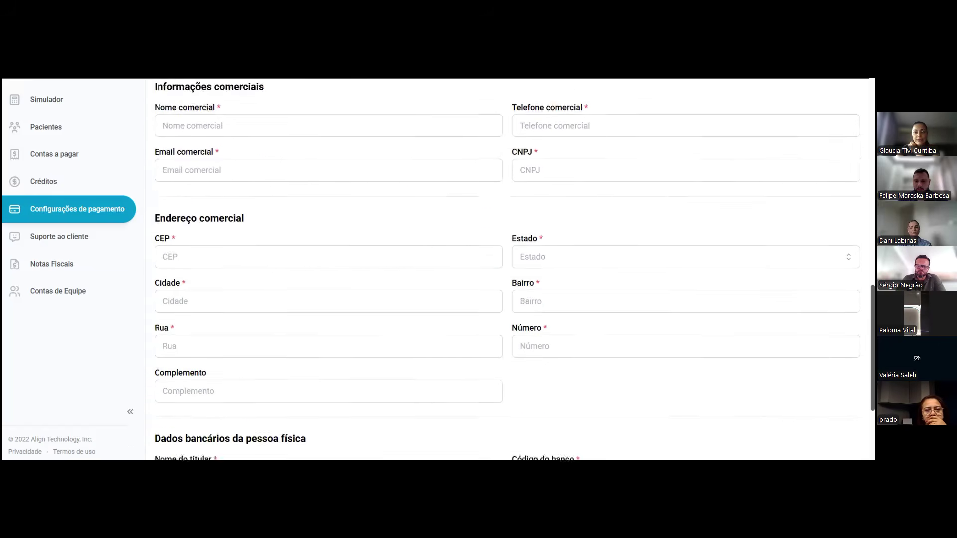
scroll(507, 269, "up", 4)
scroll(507, 269, "up", 10)
scroll(508, 269, "down", 13)
scroll(507, 269, "down", 2)
scroll(507, 270, "up", 14)
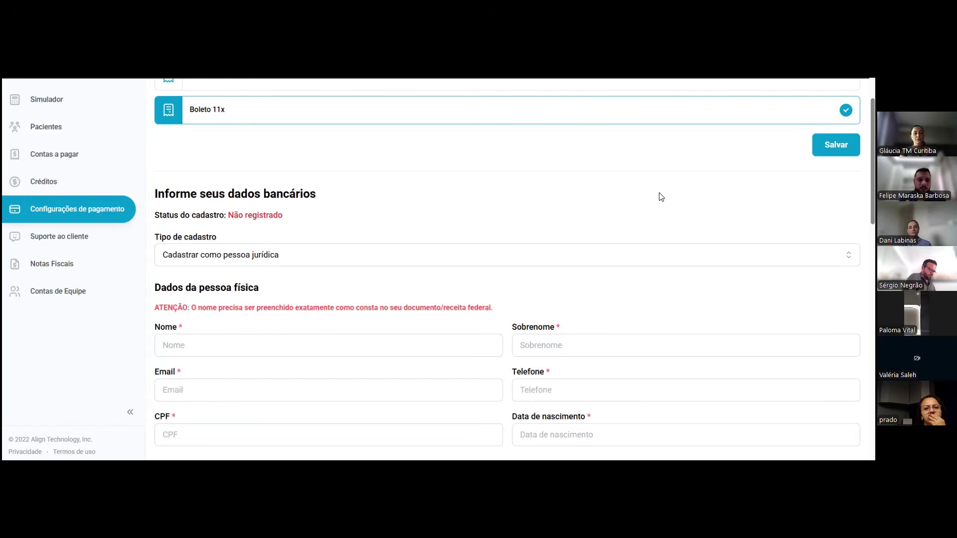
Return to the patients' Simulações and expand the payment details of the first paid Tratamento Lite simulation.
left_click(50, 128)
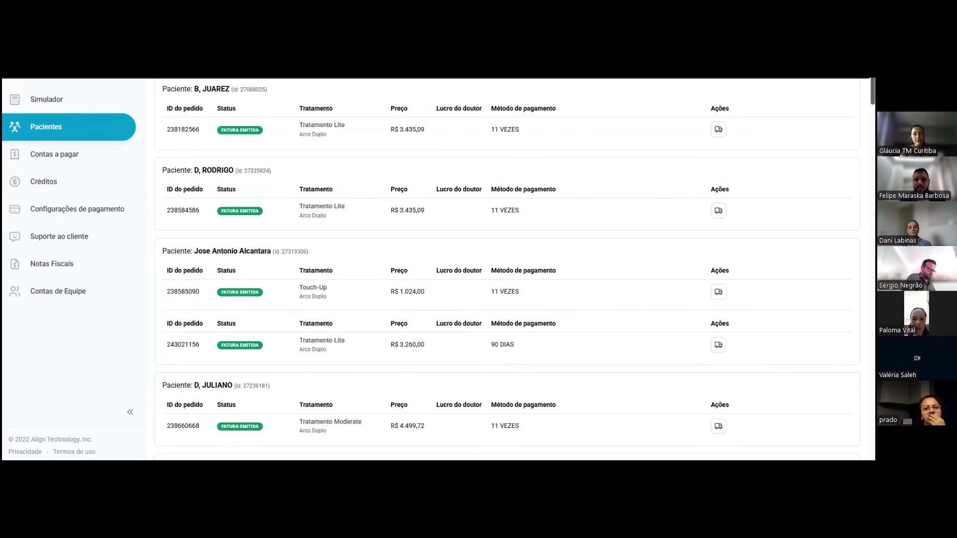
scroll(507, 269, "up", 3)
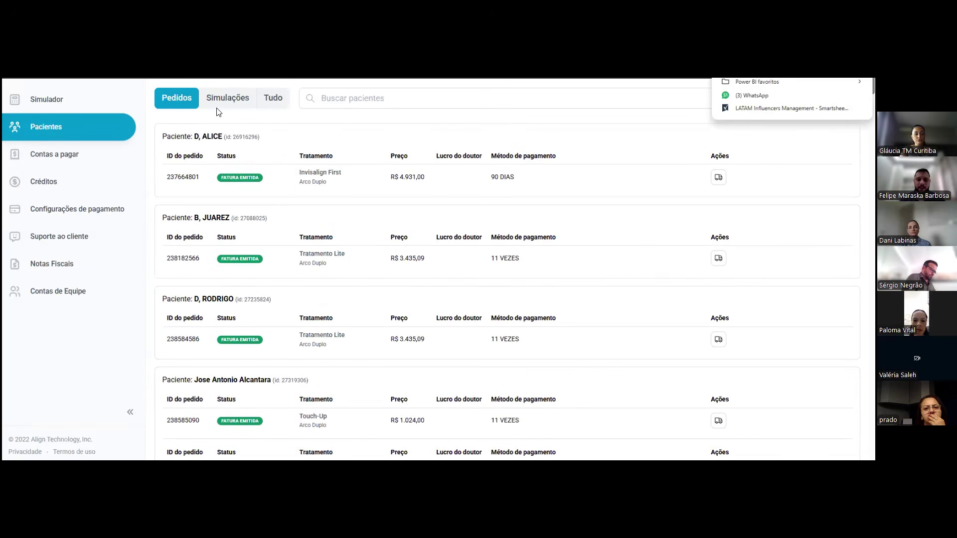
left_click(230, 99)
left_click(230, 102)
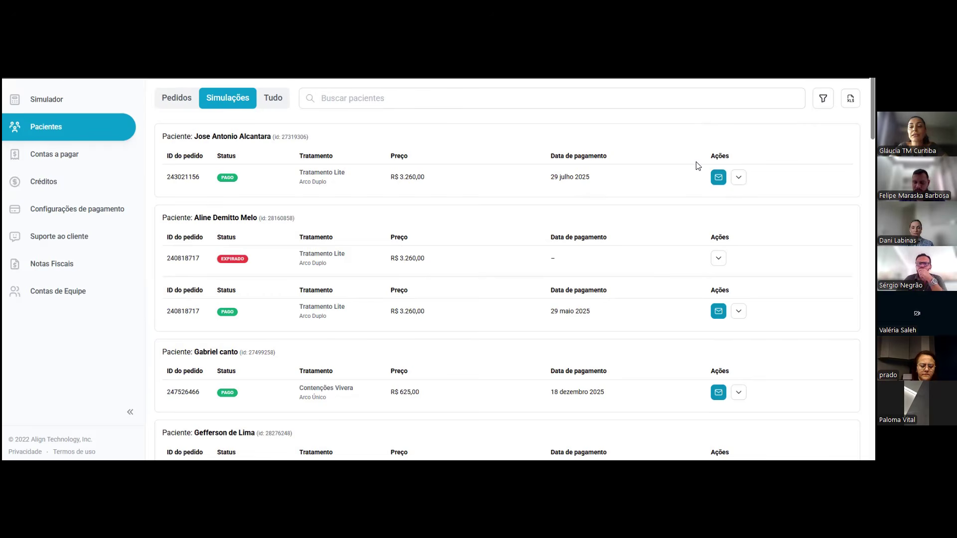
left_click(738, 177)
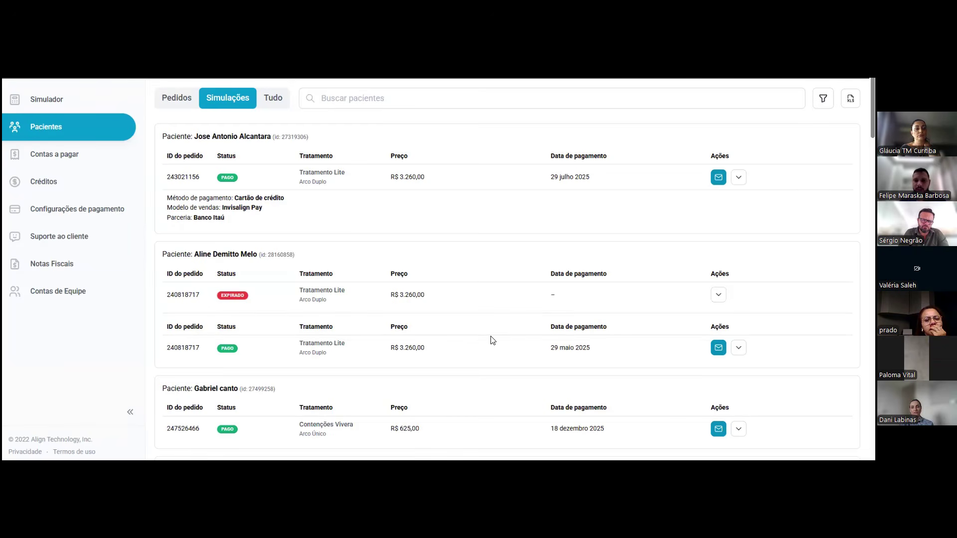
Show the Informe seus dados bancários section in Configurações de pagamento again.
left_click(106, 209)
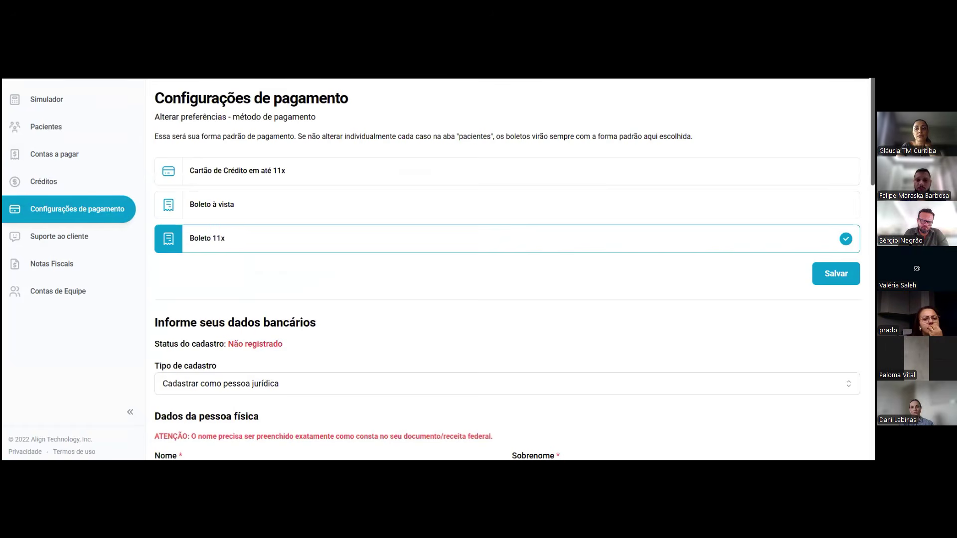
scroll(514, 269, "down", 5)
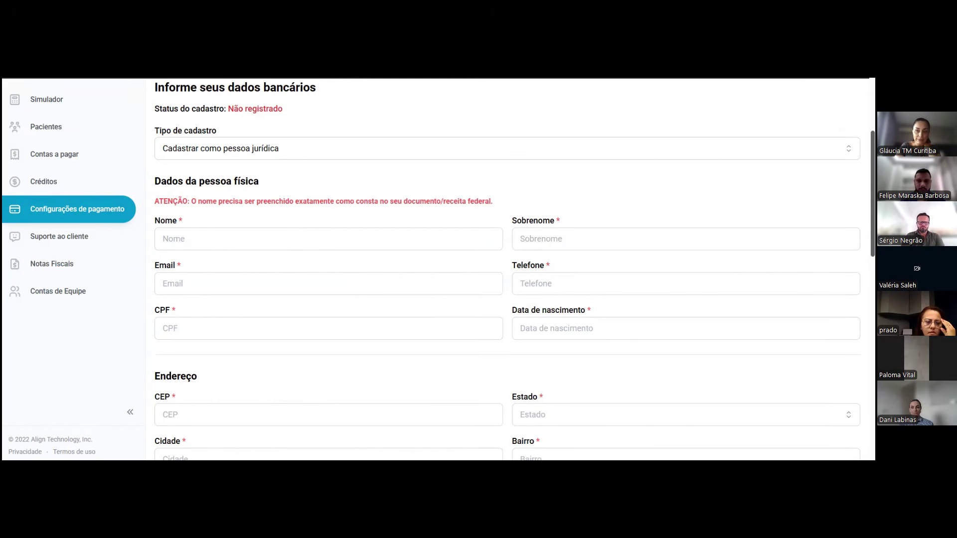
Show the default payment method options in Configurações de pagamento.
scroll(507, 269, "up", 5)
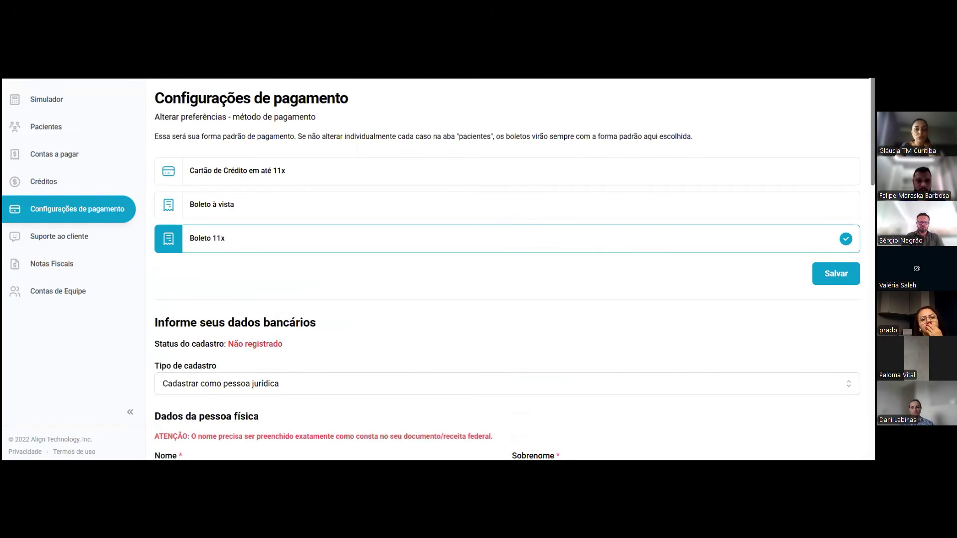
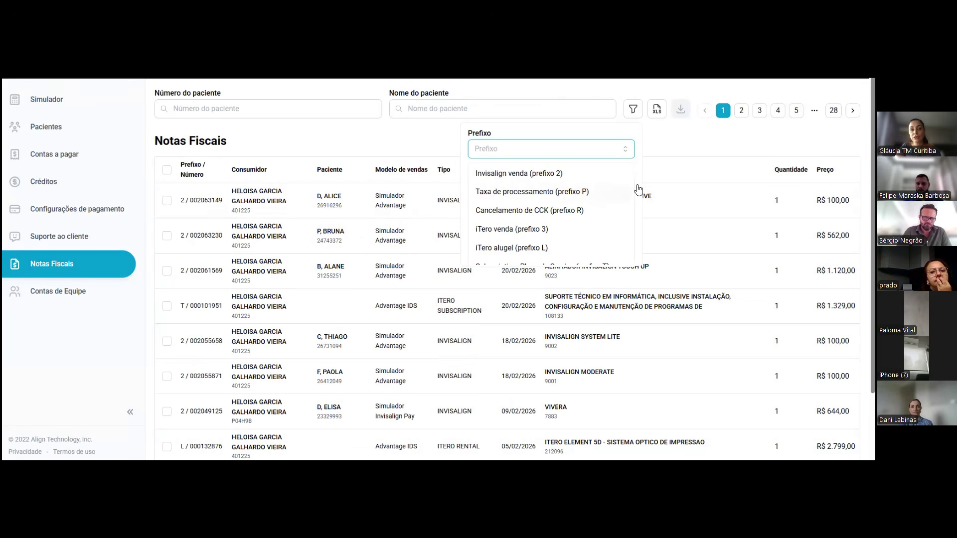
Close the Prefixo filter of Notas Fiscais and show the Contas de Equipe page.
left_click(668, 152)
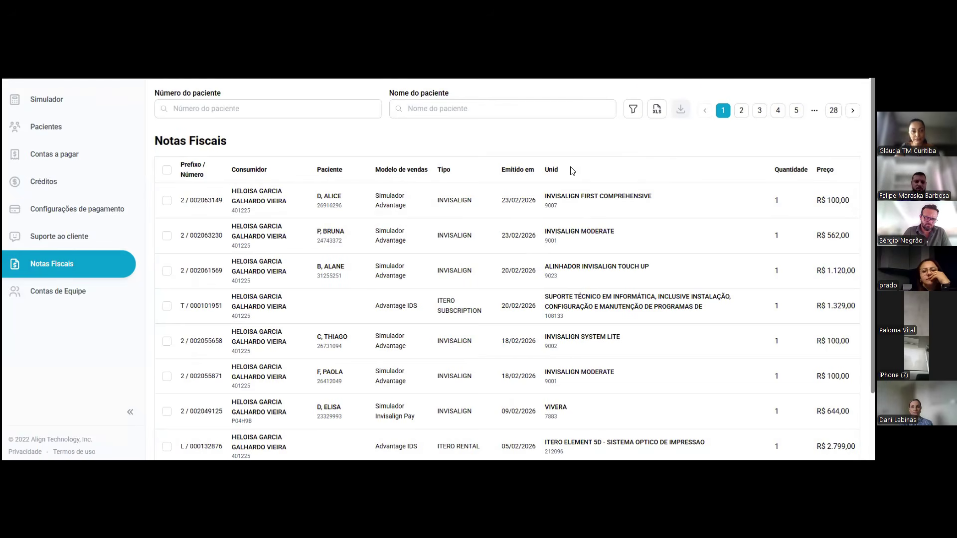
left_click(77, 297)
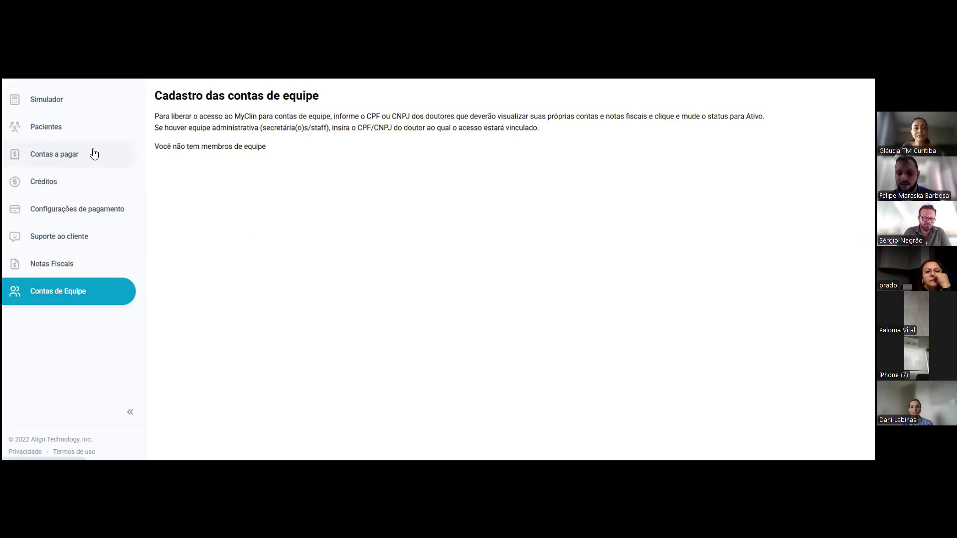
View the patients' Simulações and the Contas a pagar list.
left_click(57, 135)
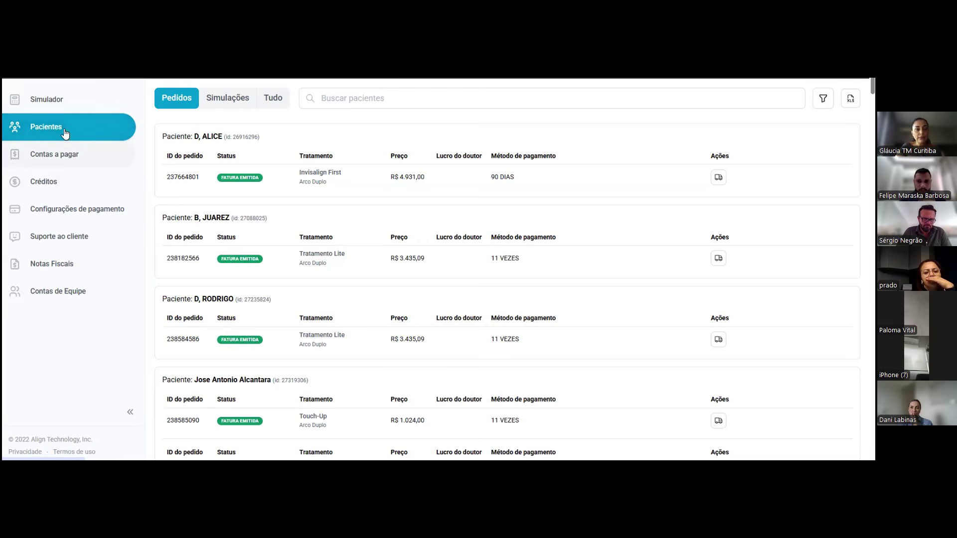
left_click(239, 100)
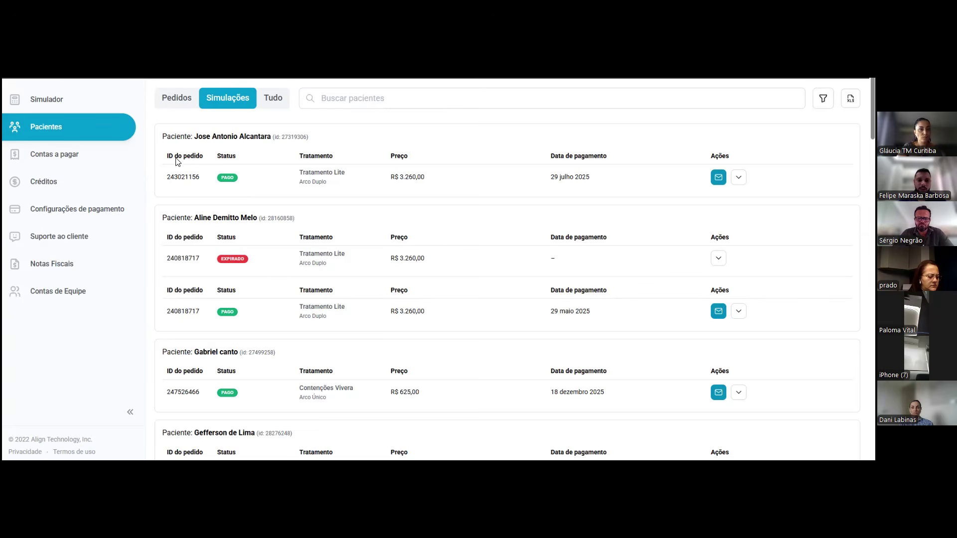
left_click(72, 158)
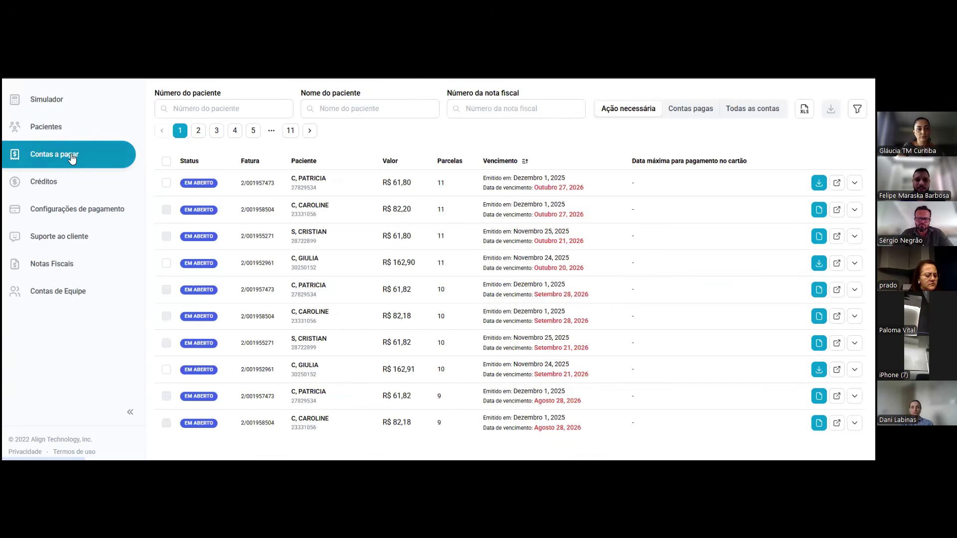
Filter the patients' Pedidos by the order status Aguardando fatura.
left_click(51, 129)
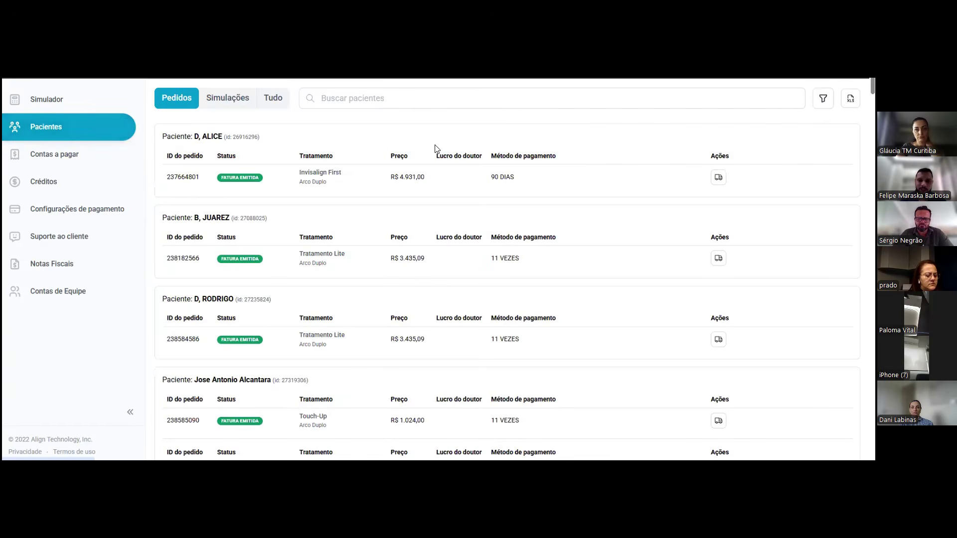
left_click(823, 98)
left_click(778, 139)
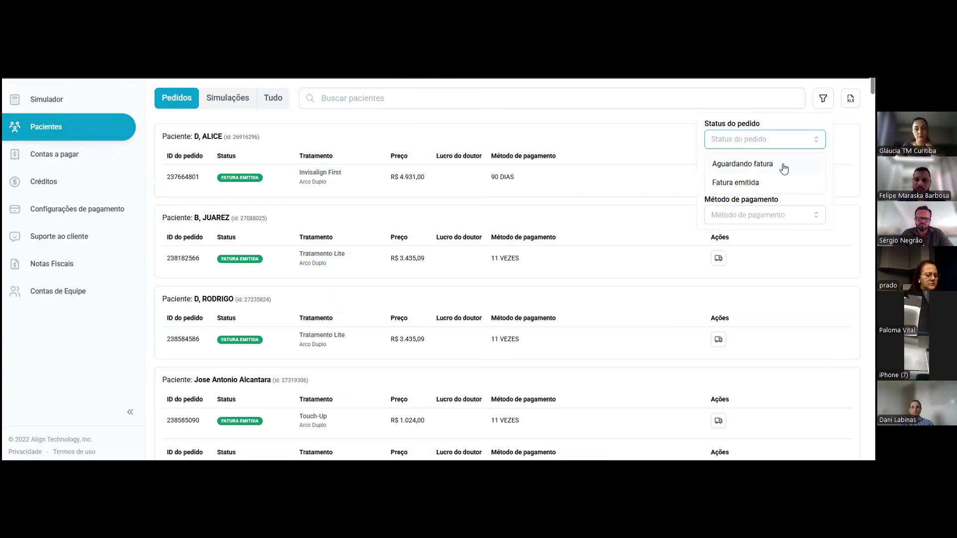
left_click(783, 169)
left_click(621, 271)
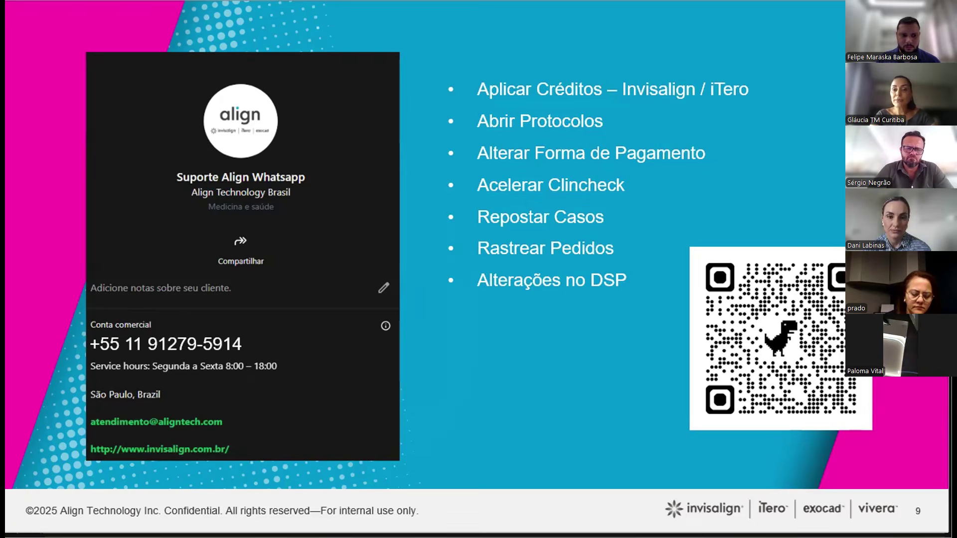
key("Right")
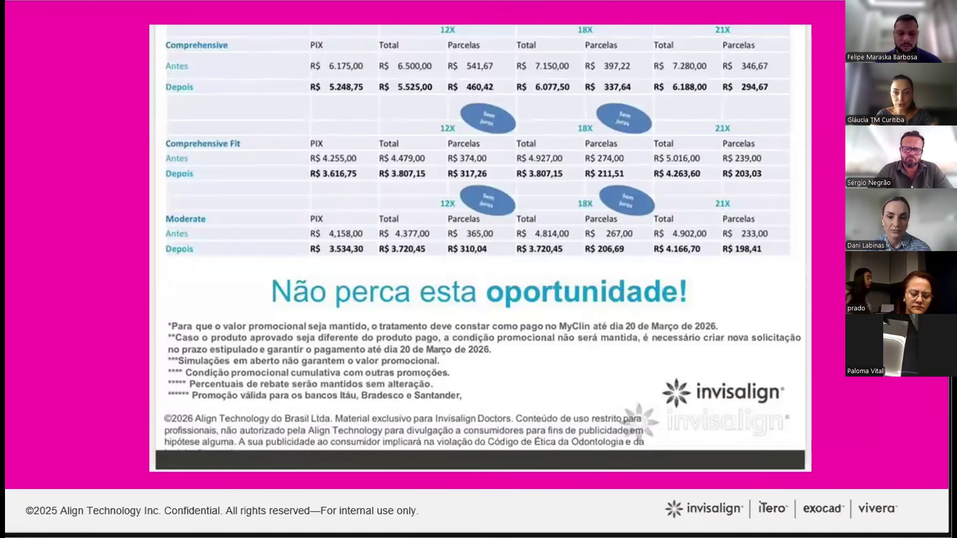